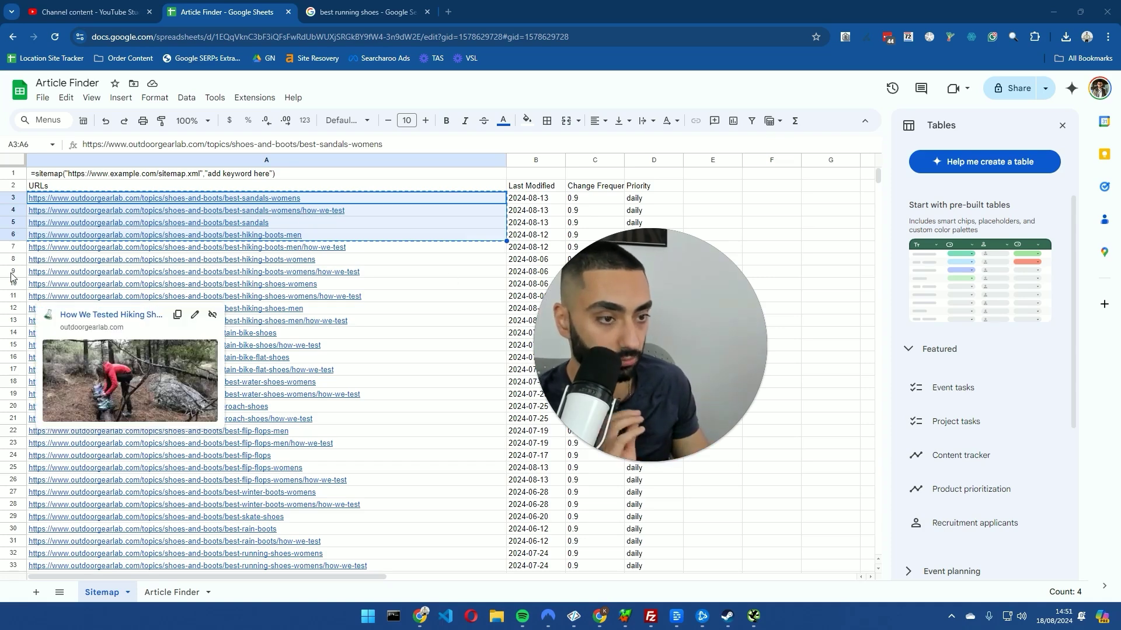
Review the template sitemap formula in A1 and the working one in A2
left_click_drag(658, 340, 865, 390)
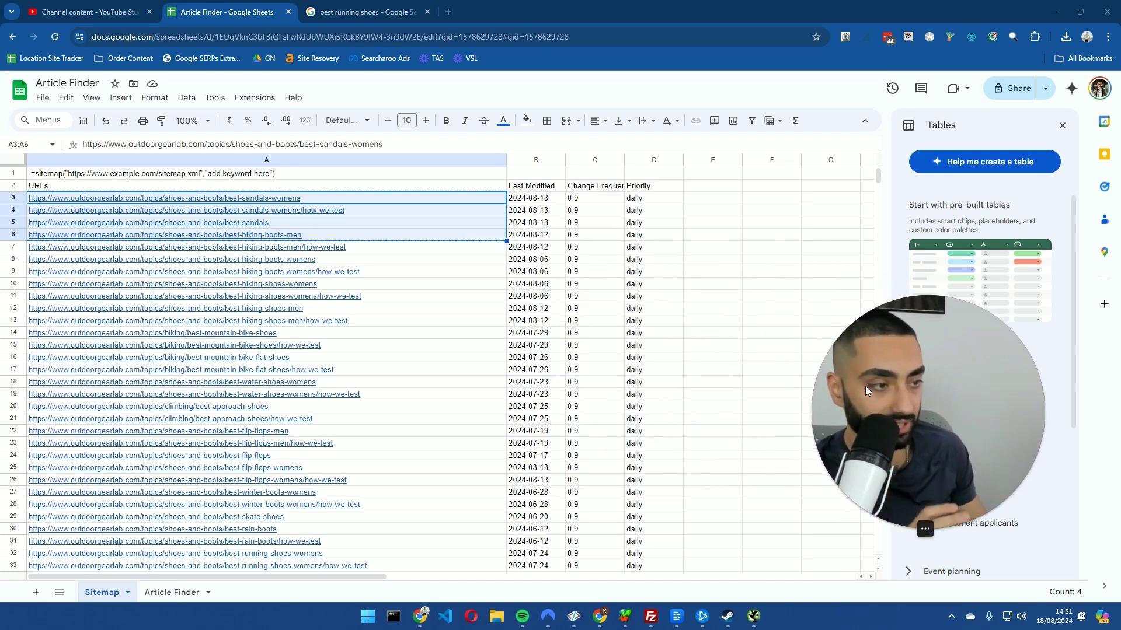
left_click(712, 223)
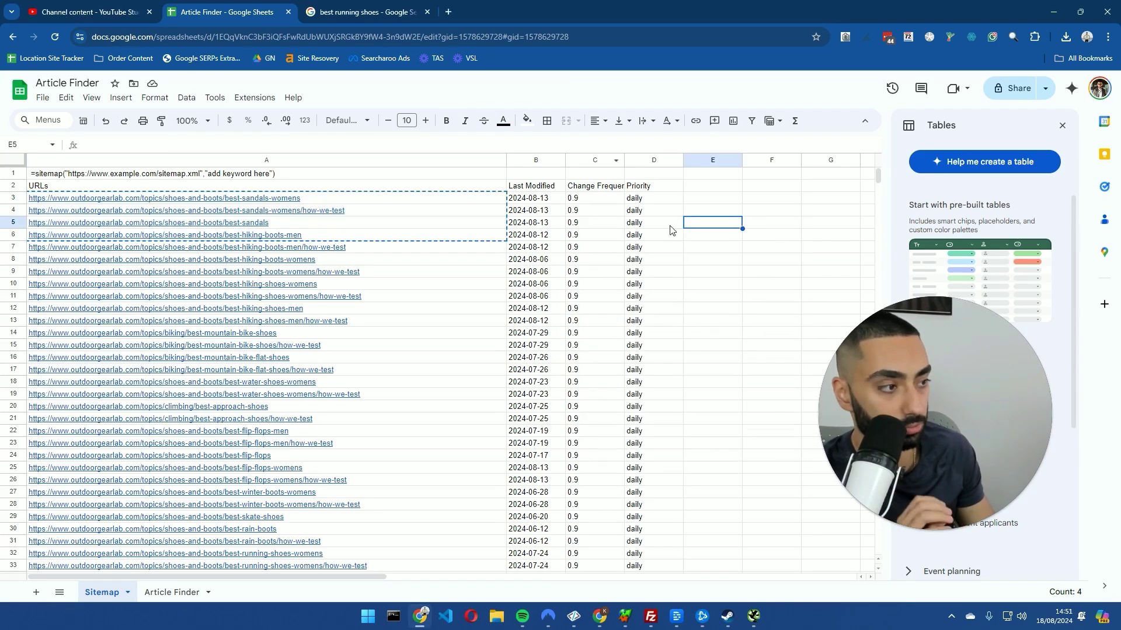
left_click(43, 99)
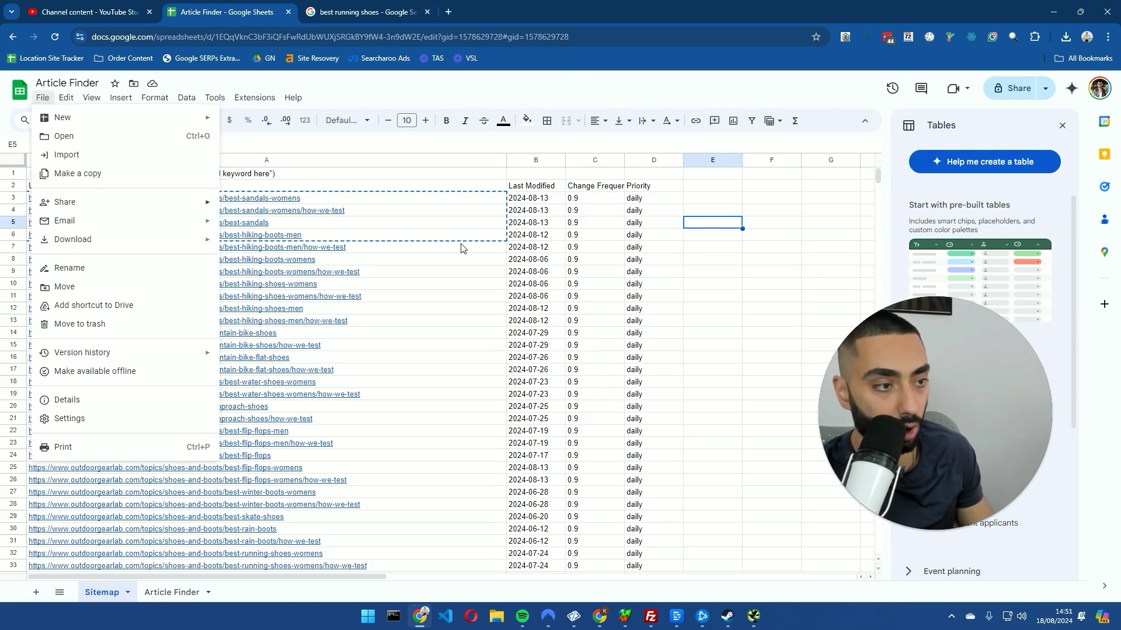
left_click(644, 236)
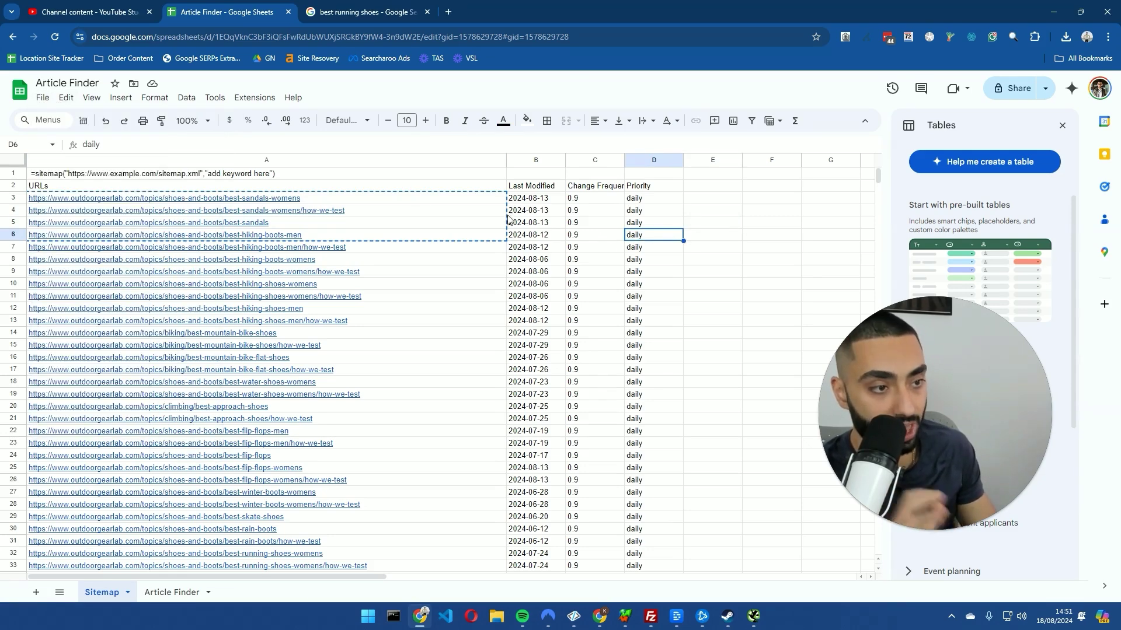
left_click(128, 175)
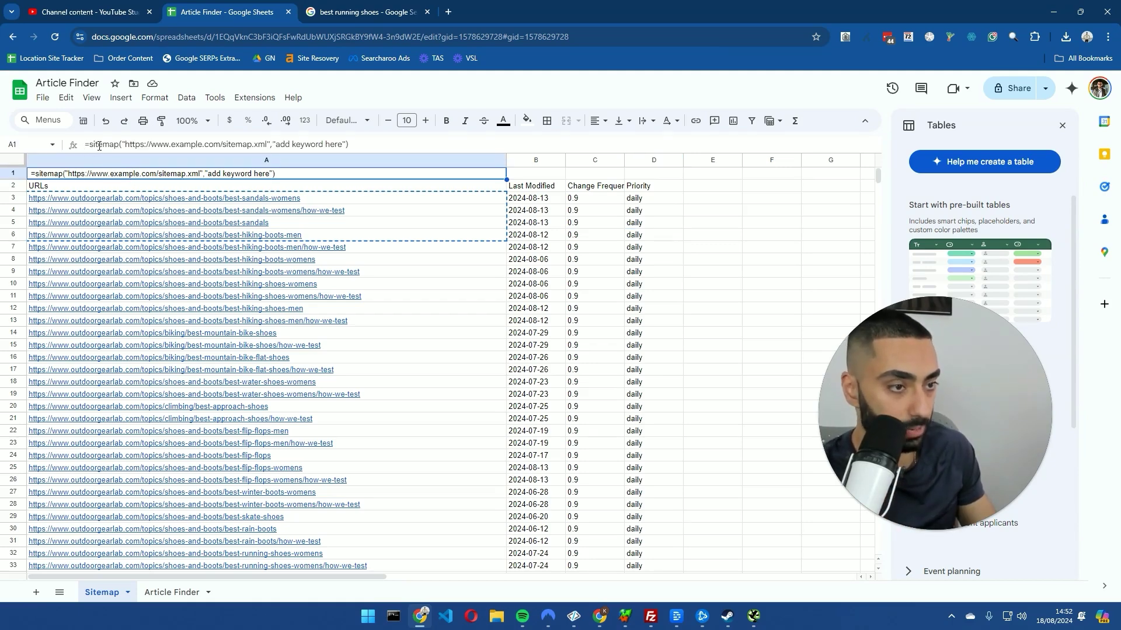
left_click(58, 187)
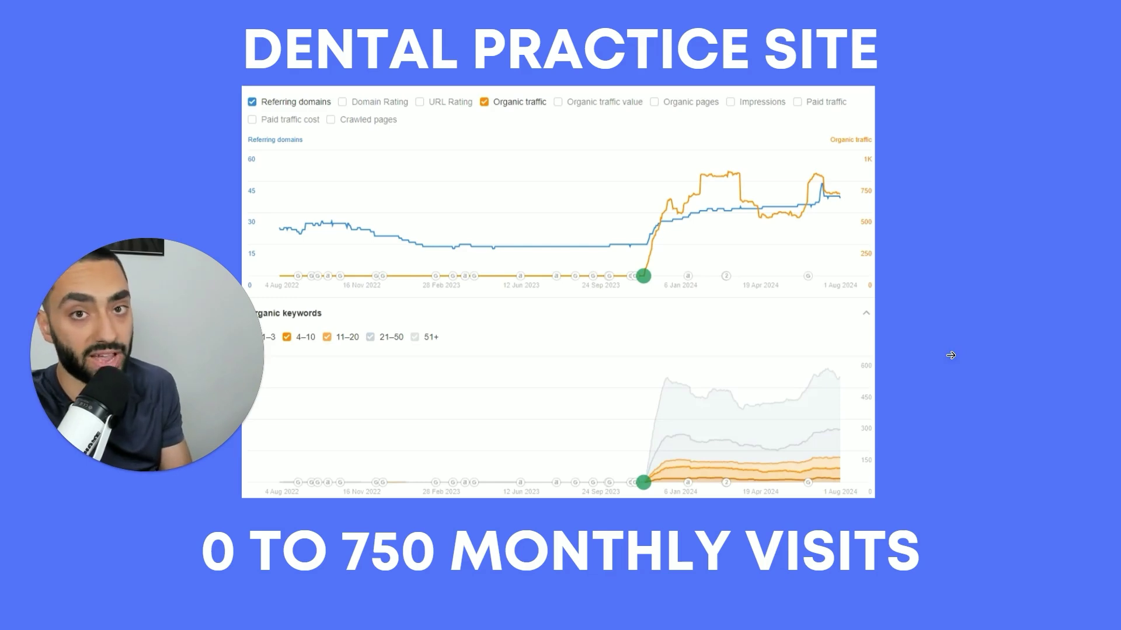
Advance the results slideshow past Law Firm Site to Ecom Store, then exit full screen
left_click(963, 330)
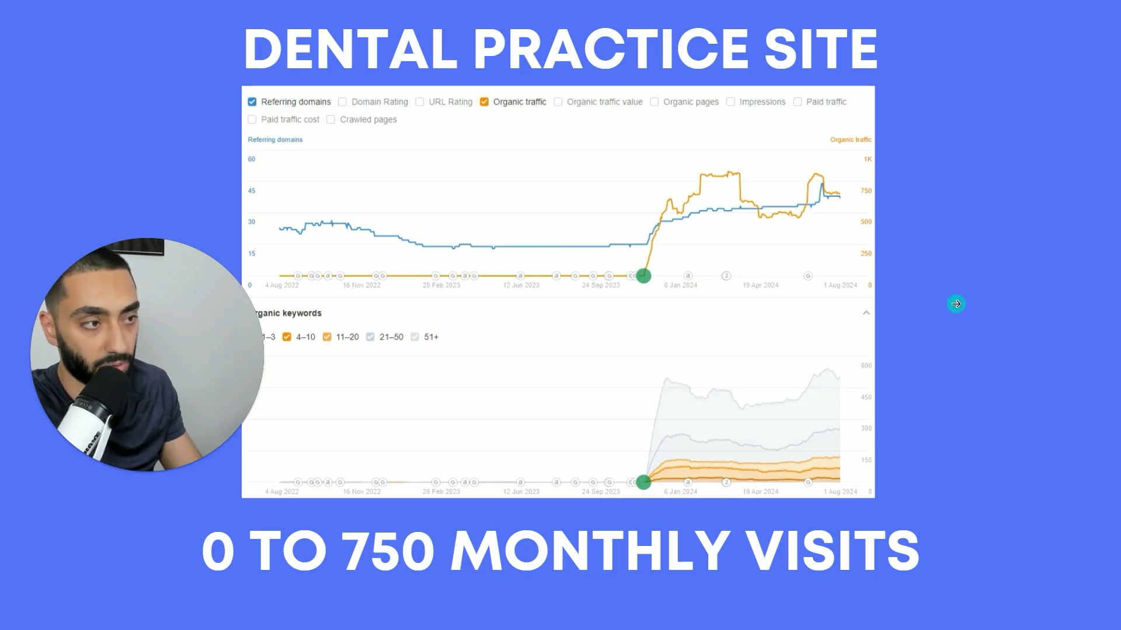
left_click(955, 304)
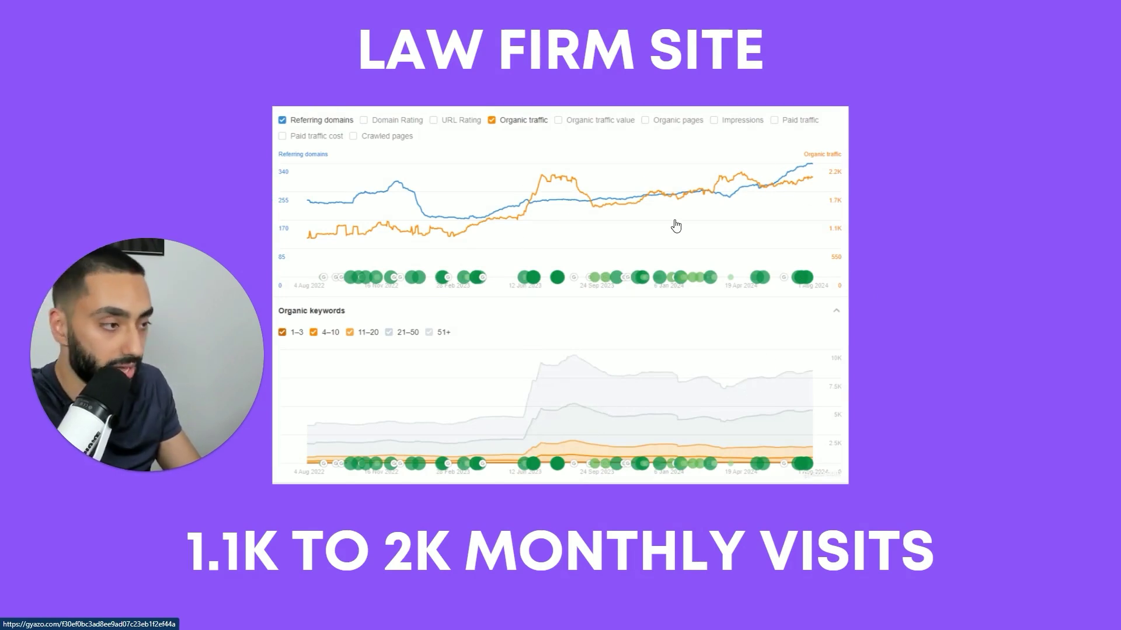
left_click(958, 269)
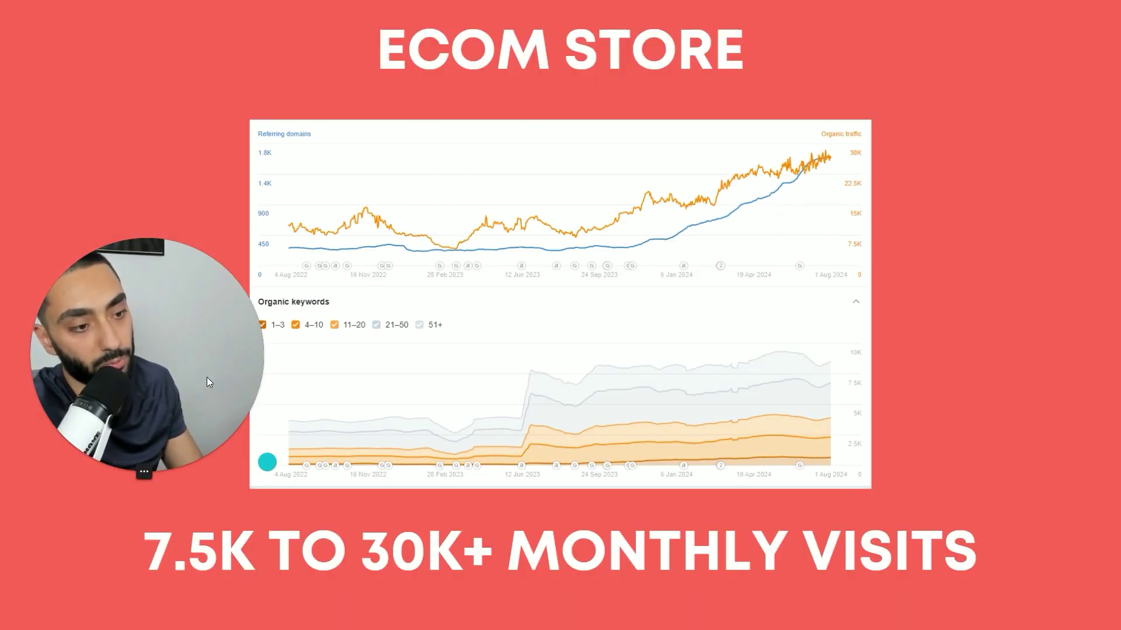
left_click_drag(207, 377, 225, 361)
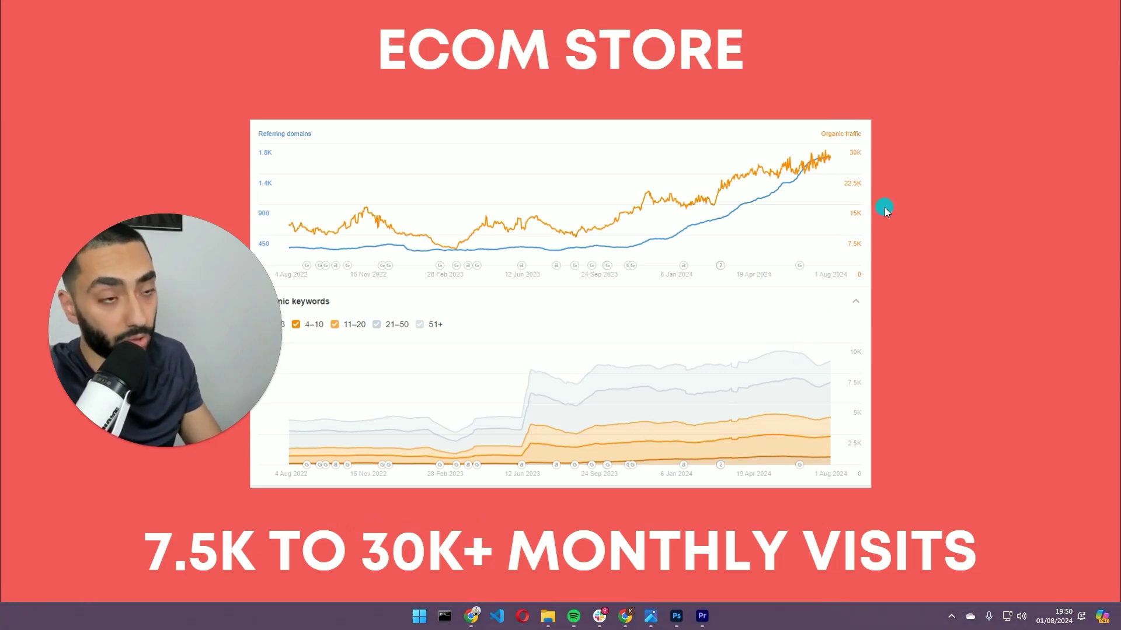
key("Escape")
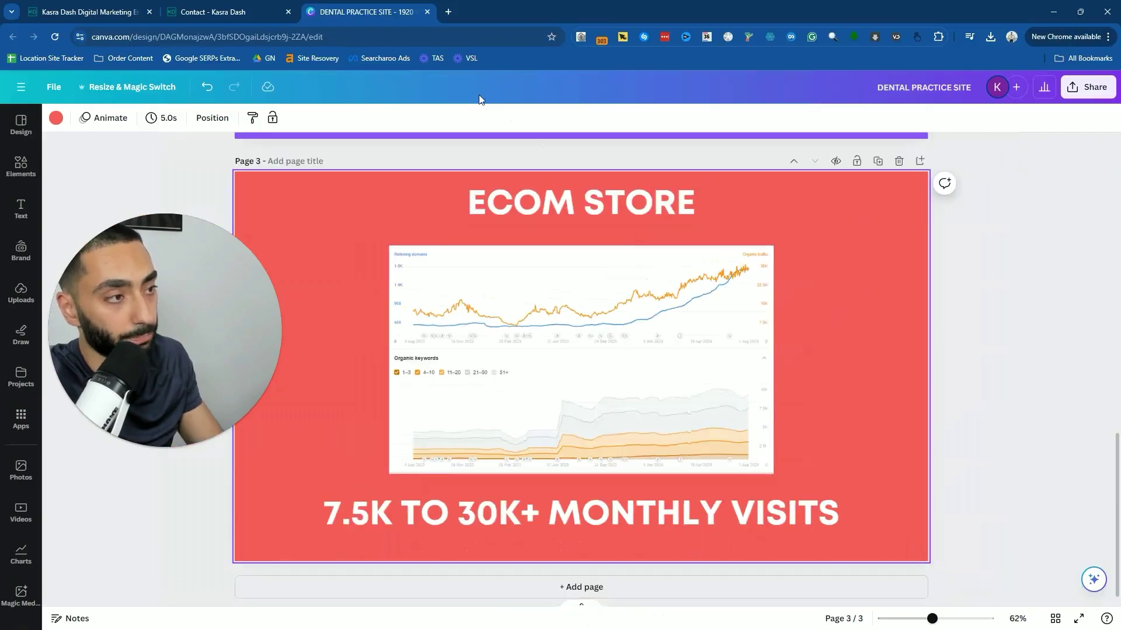
left_click(232, 7)
left_click_drag(187, 356, 237, 359)
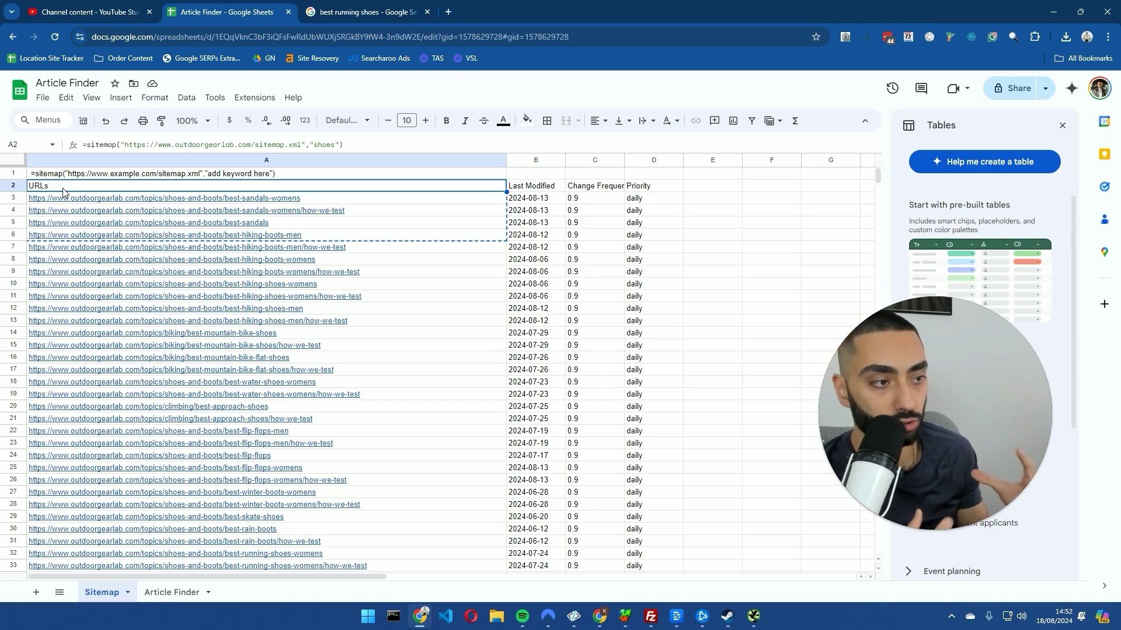
Return to the 'best running shoes' results and scroll to the GearLab running shoes article
left_click(340, 9)
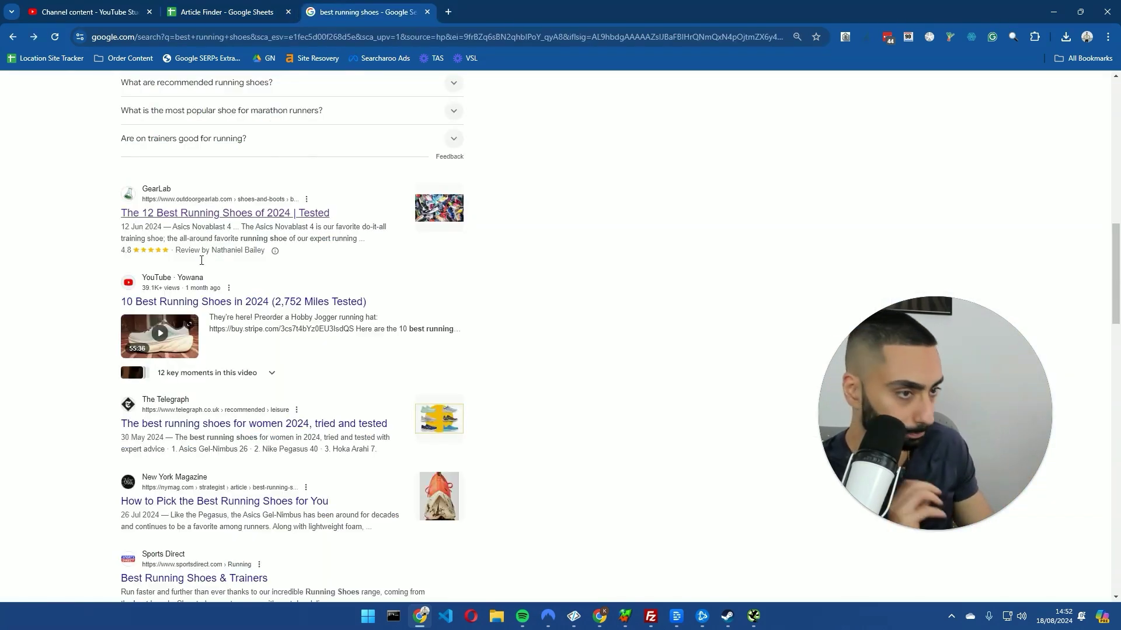
scroll(87, 300, "up", 5)
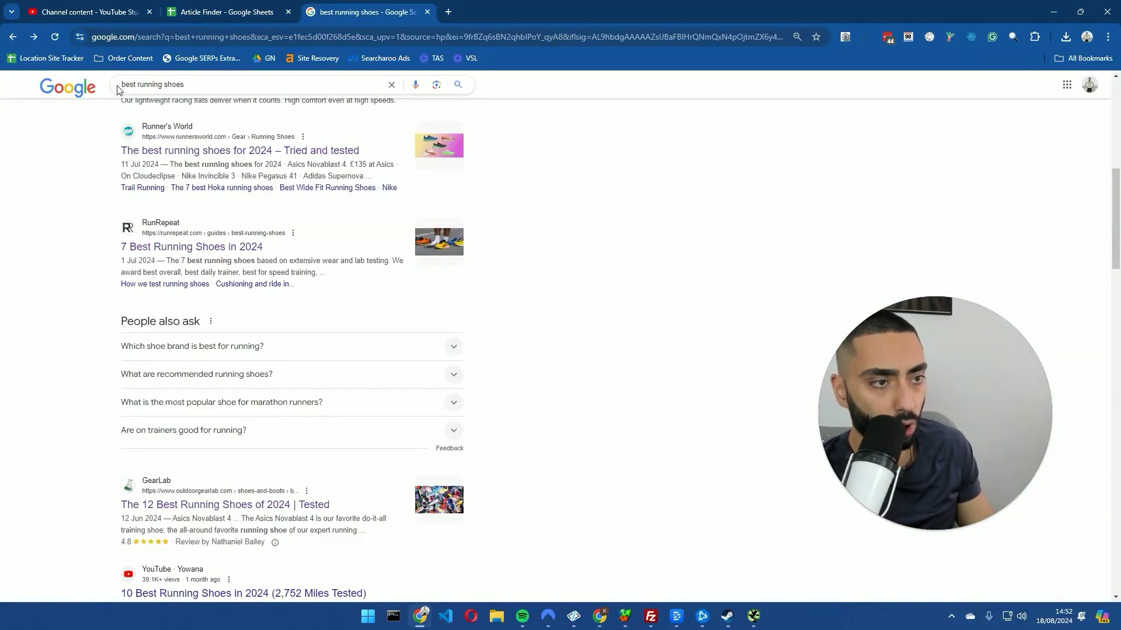
scroll(114, 196, "up", 5)
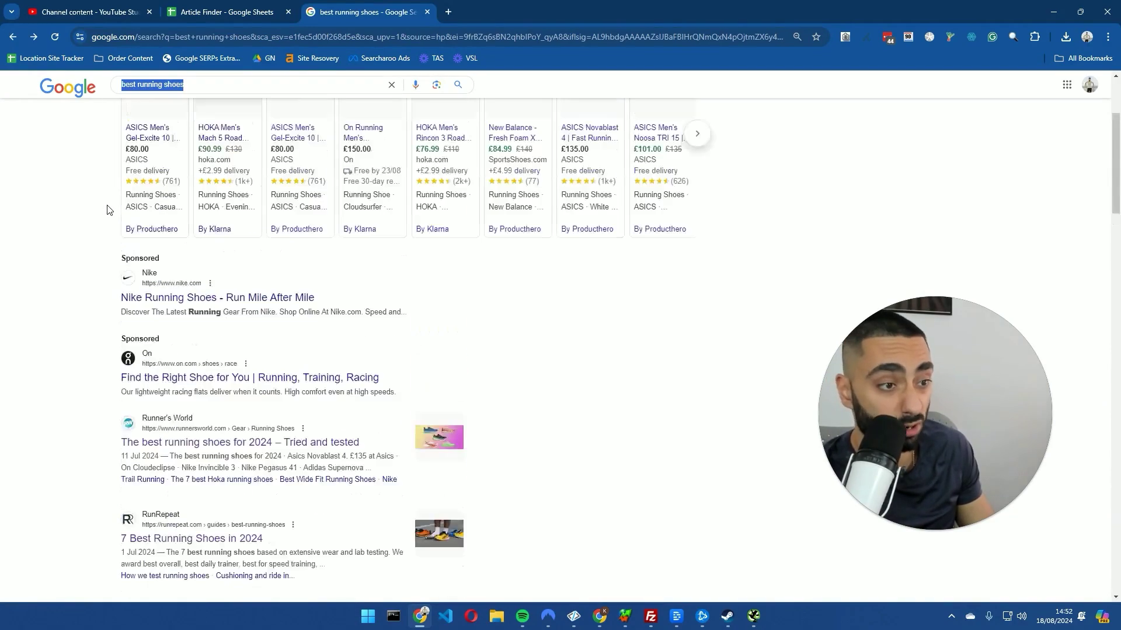
scroll(108, 213, "down", 9)
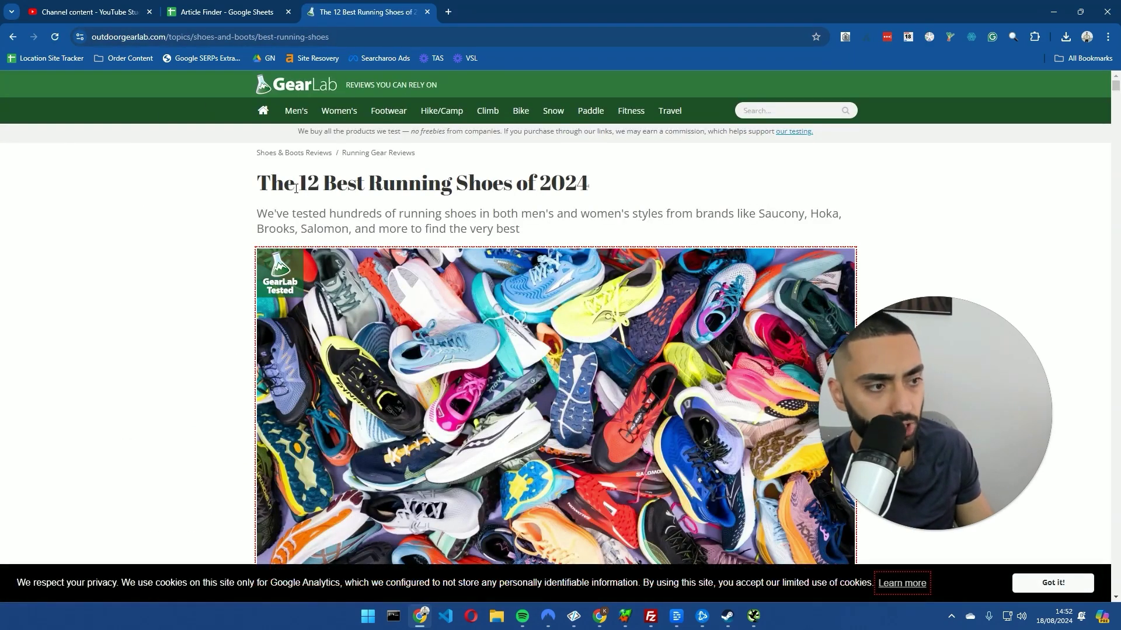
Load outdoorgearlab.com's robots.txt in place of the running shoes article path
left_click(211, 7)
left_click(204, 144)
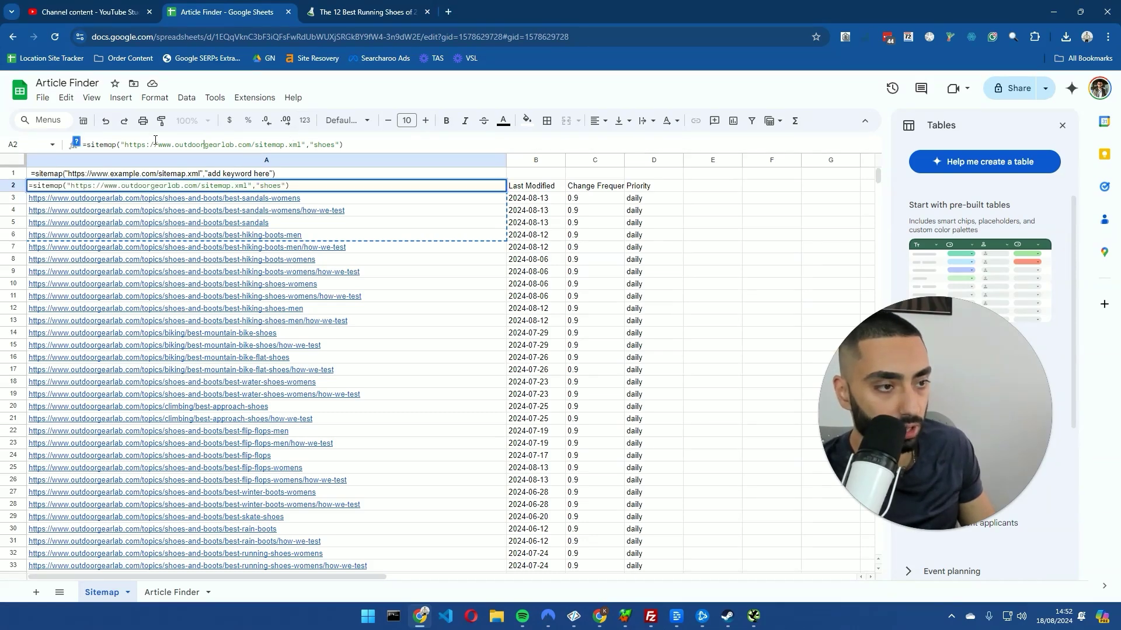
left_click(360, 8)
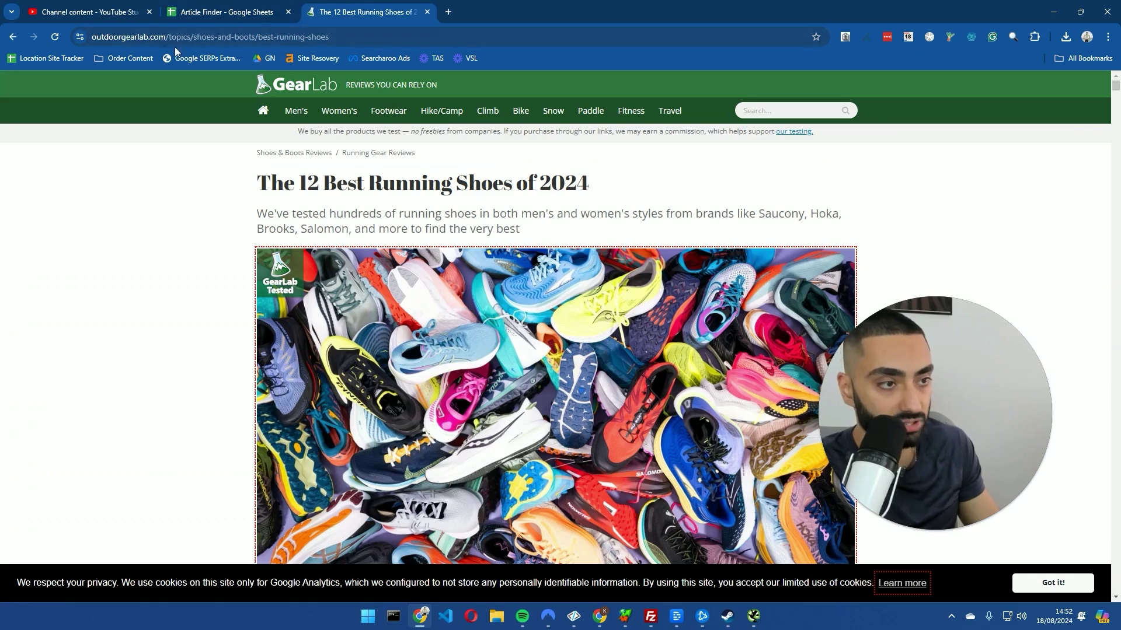
left_click_drag(170, 38, 327, 37)
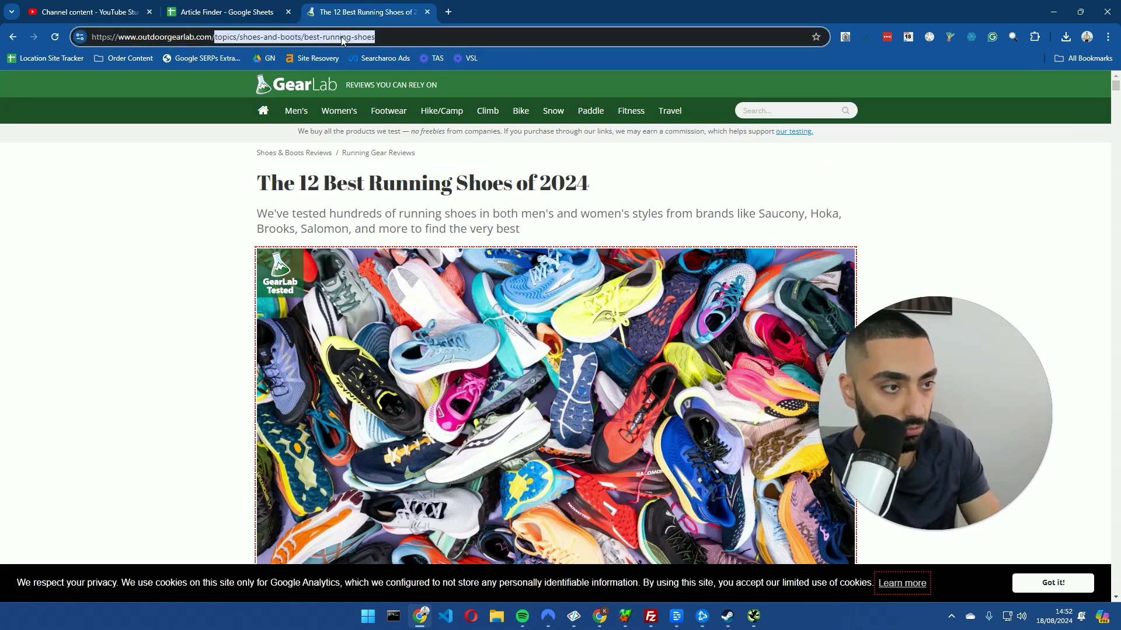
type("robots.")
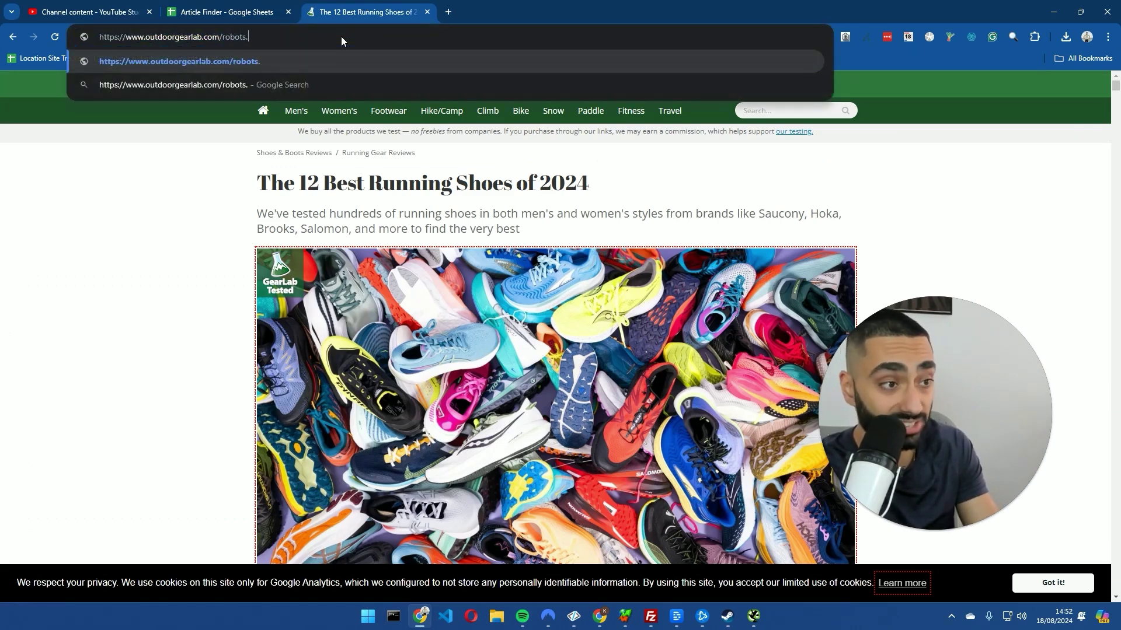
type("txtx")
key("Return")
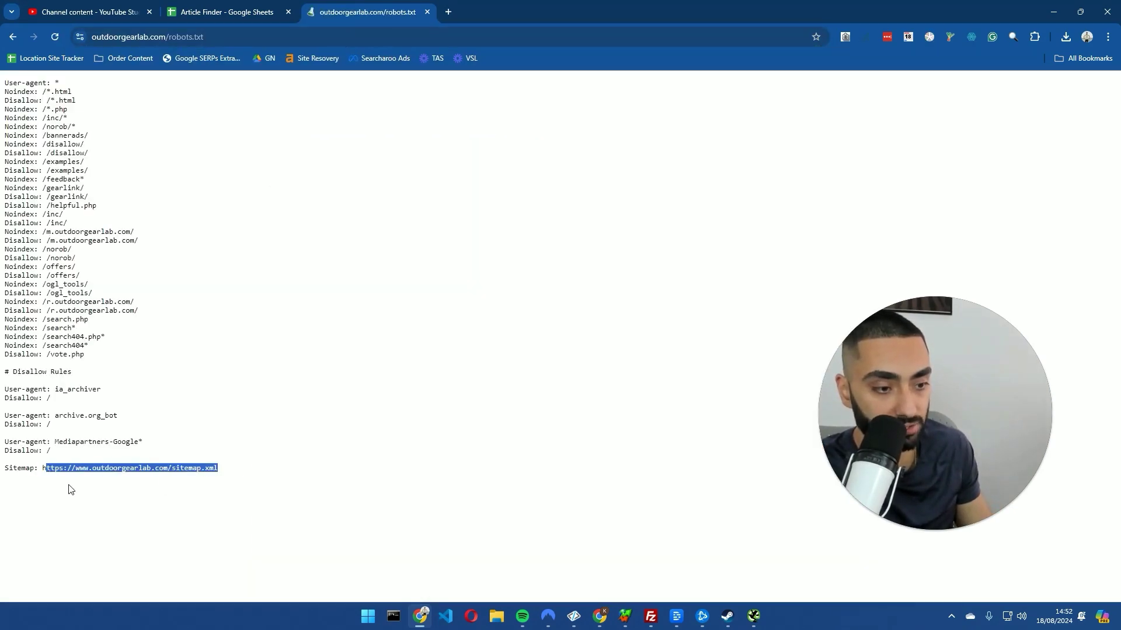
Open the sitemap.xml URL listed in robots.txt and select its address
scroll(68, 489, "up", 4)
left_click(70, 574)
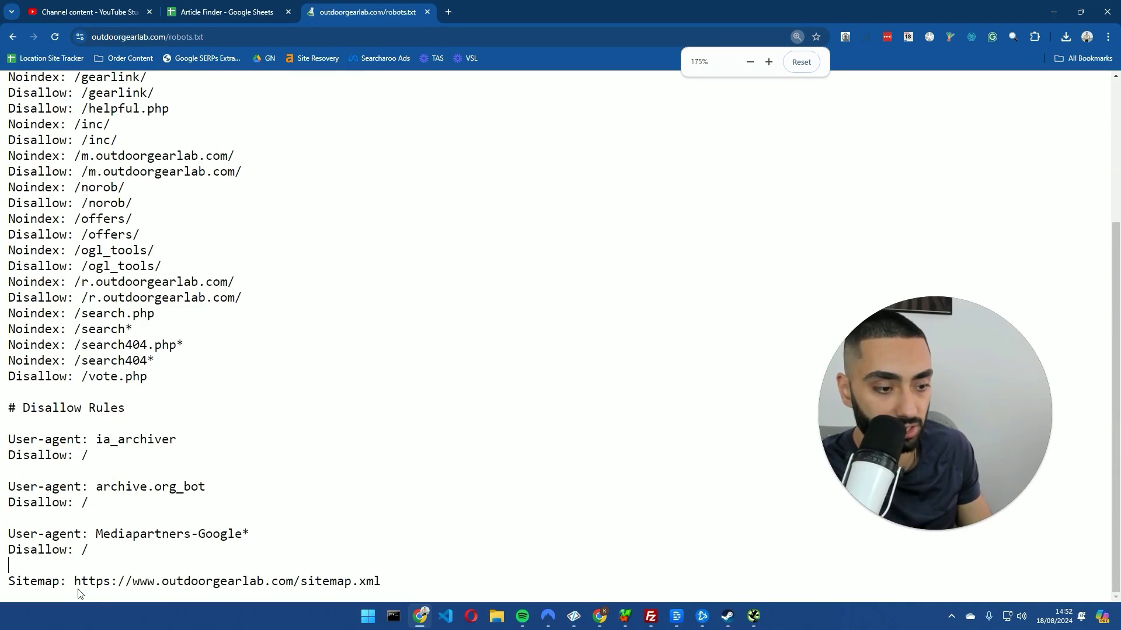
left_click_drag(76, 582, 217, 581)
key("ctrl+c")
left_click(240, 37)
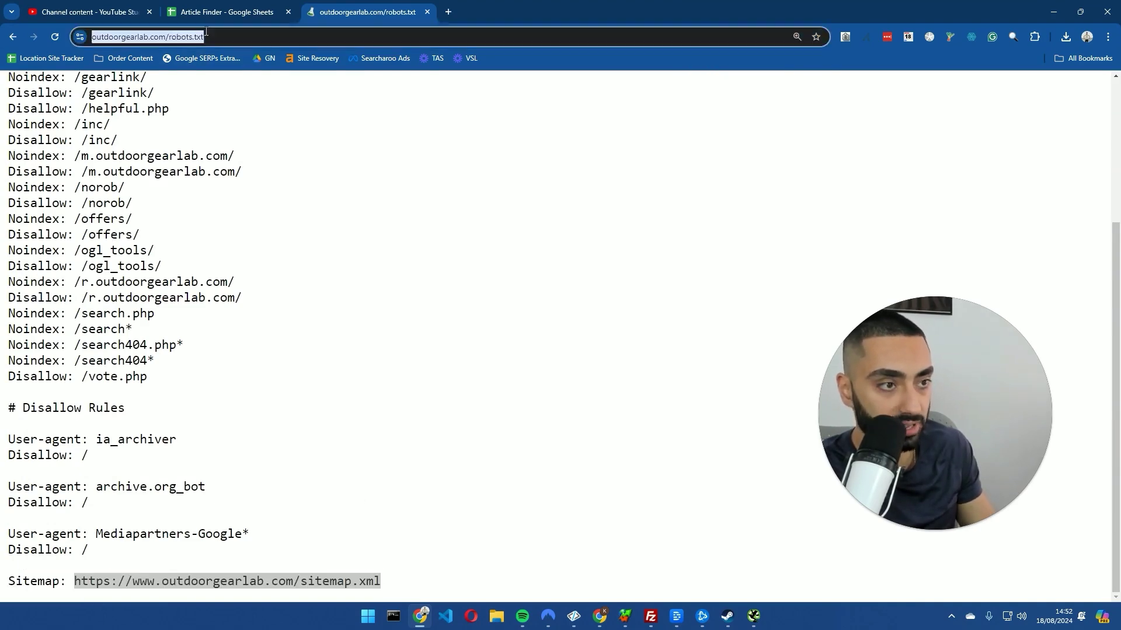
key("ctrl+v")
key("Return")
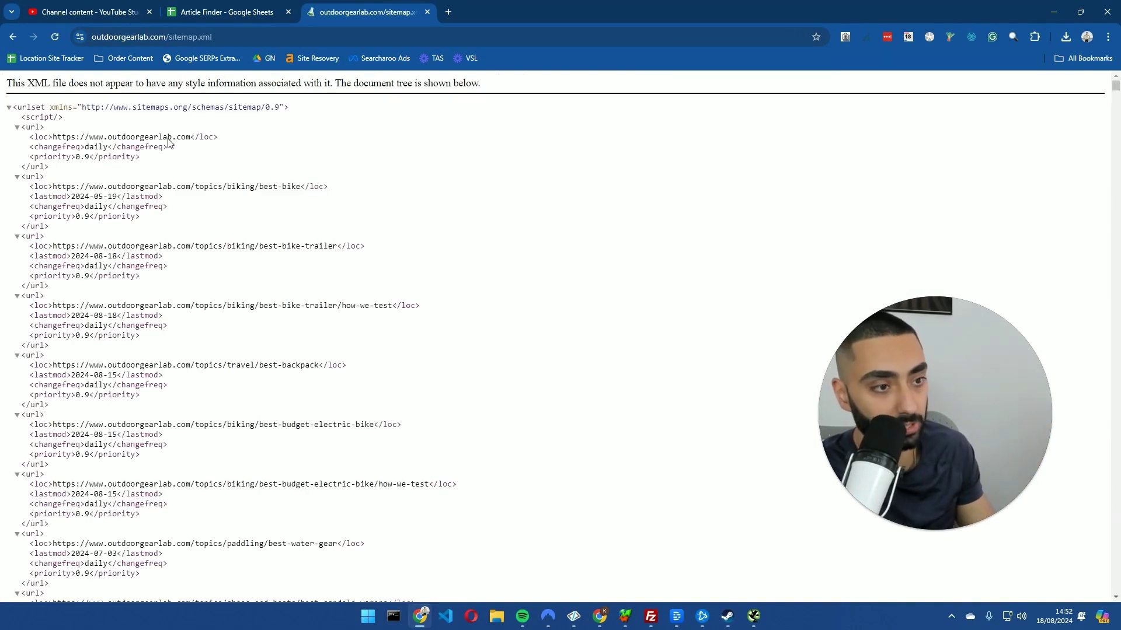
left_click(227, 36)
key("ctrl+0")
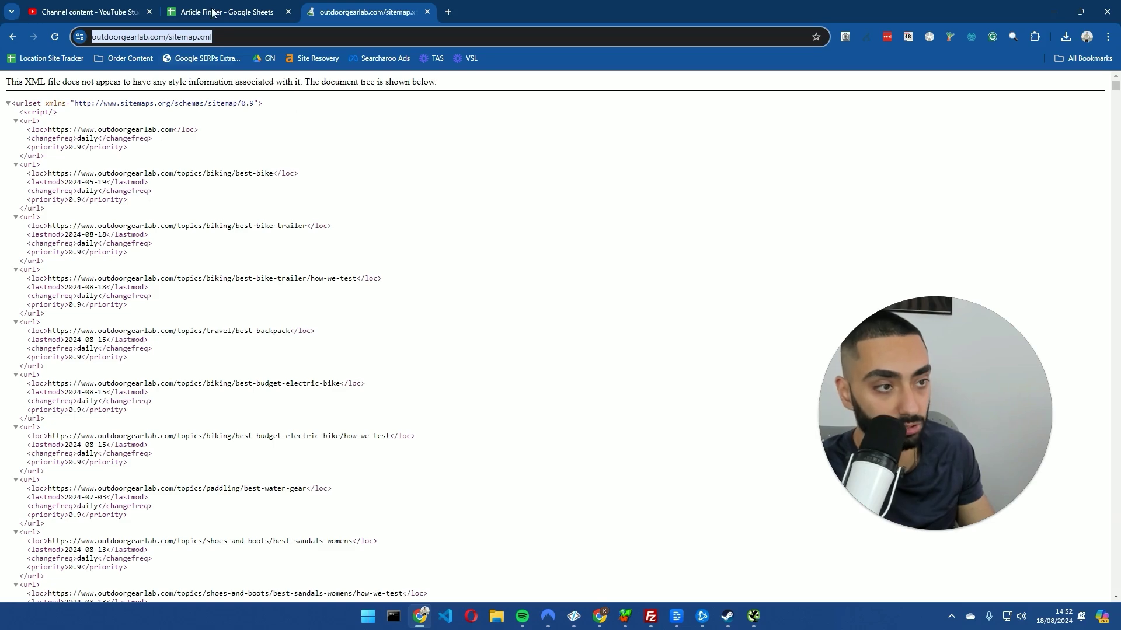
Commit a new keyword in place of 'shoes' in A2's sitemap formula on the Article Finder spreadsheet
left_click(216, 12)
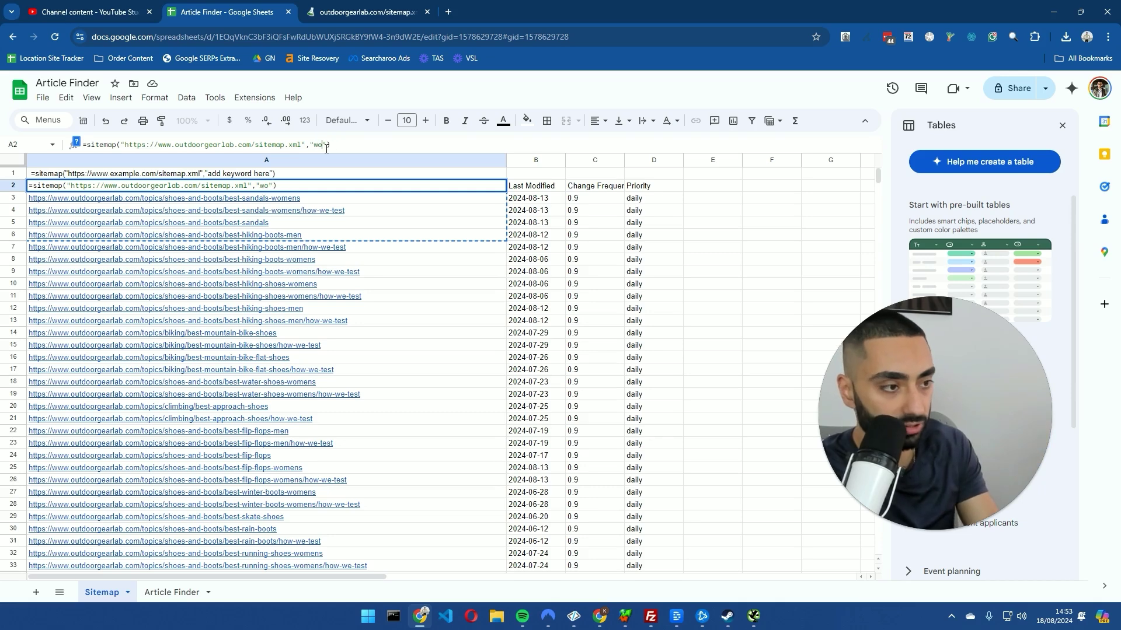
key("Return")
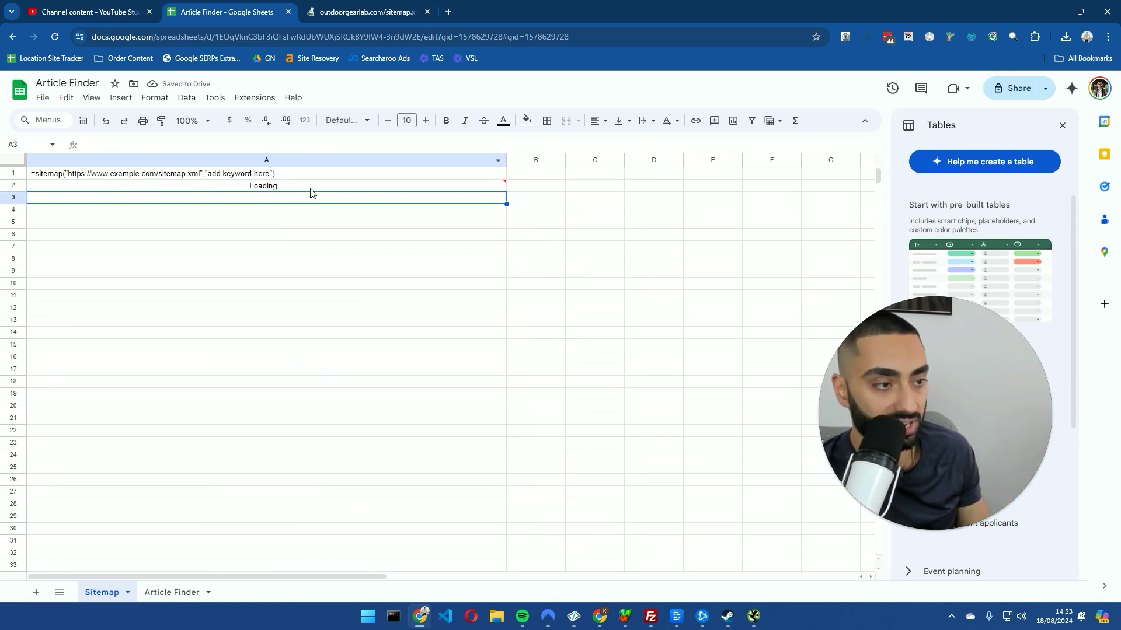
Scroll the loaded women's gear URLs on the Sitemap sheet and select the first five, A3:A7
mouse_move(311, 191)
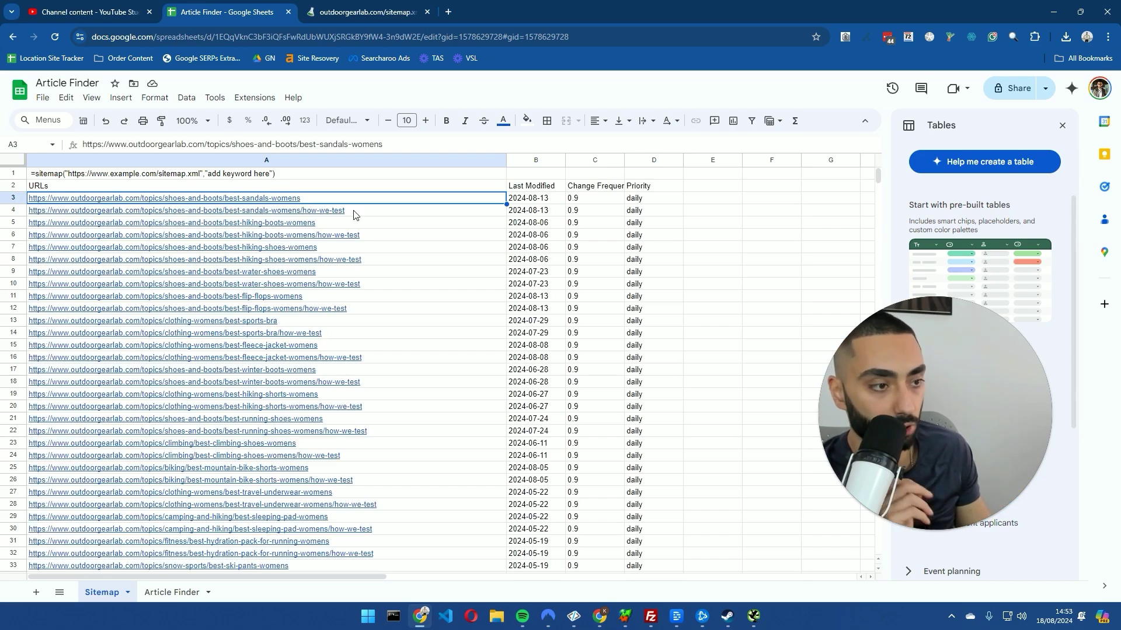
scroll(407, 219, "down", 20)
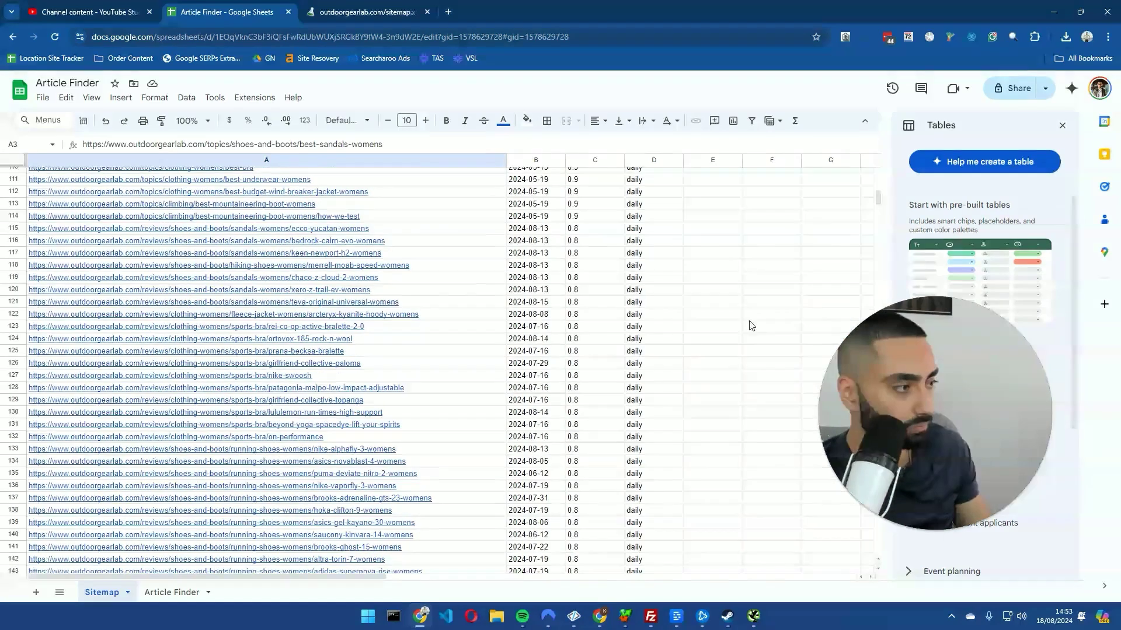
left_click_drag(878, 201, 901, 493)
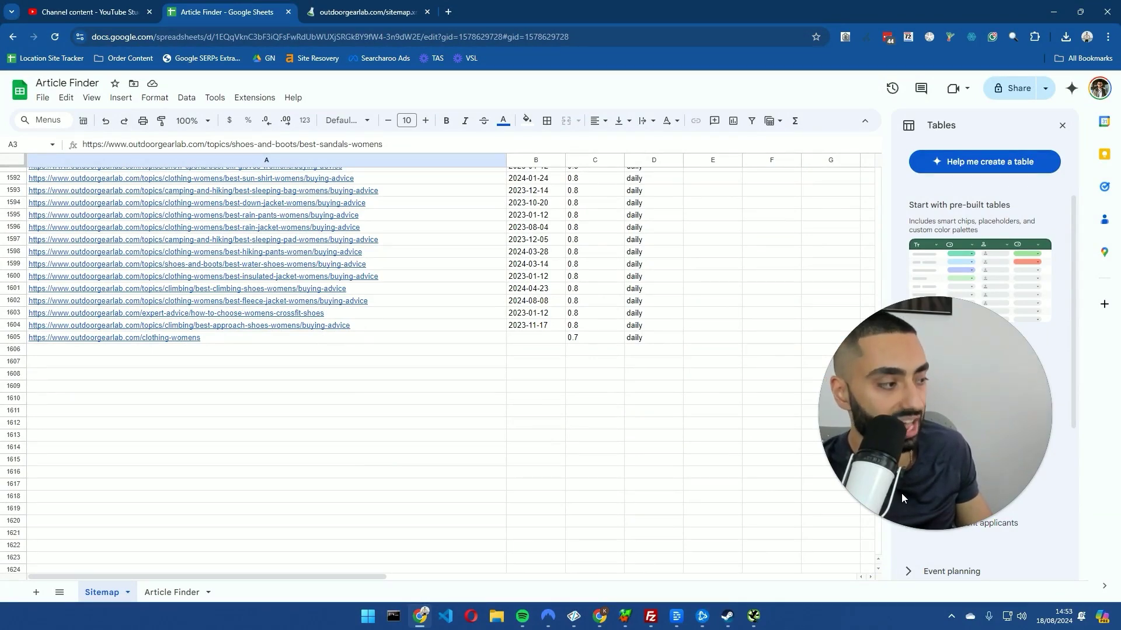
left_click_drag(901, 492, 901, 491)
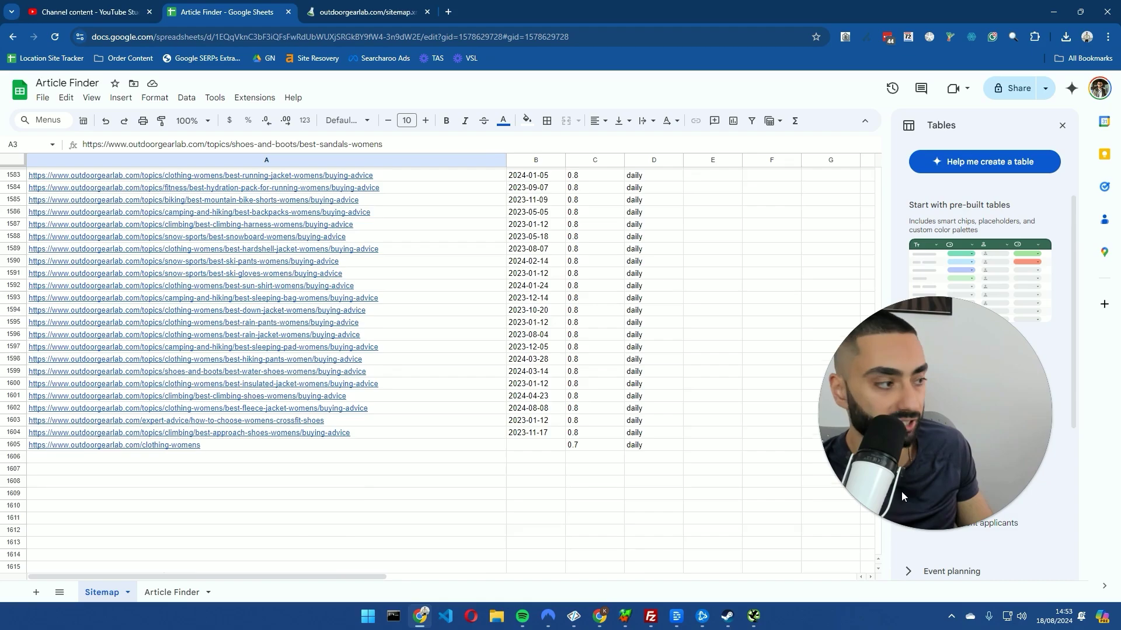
left_click_drag(901, 491, 878, 175)
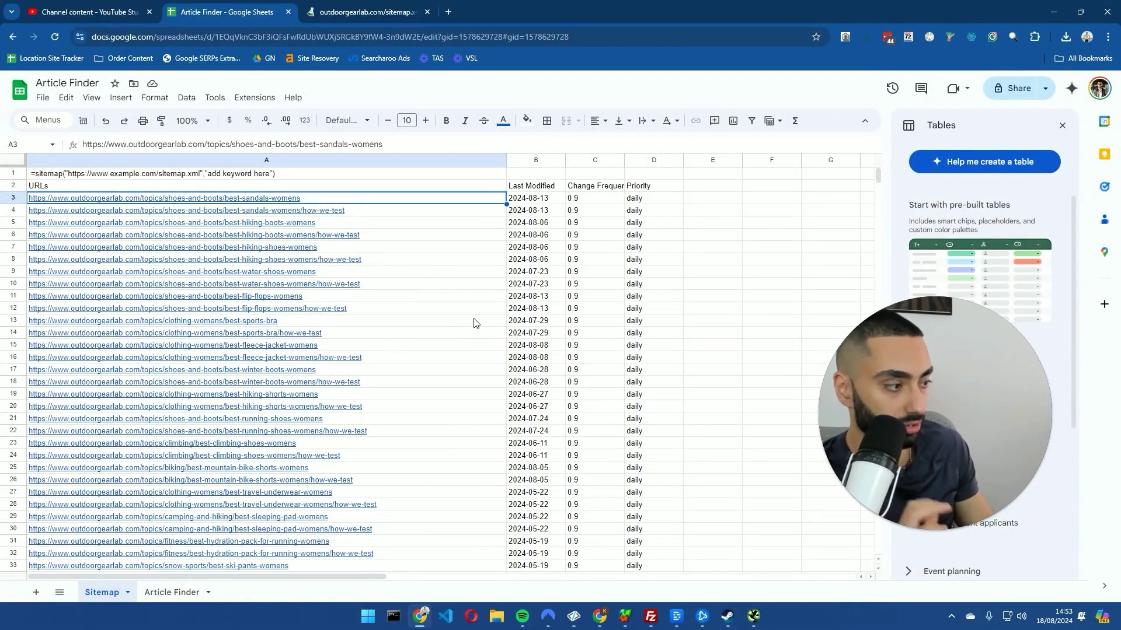
mouse_move(475, 323)
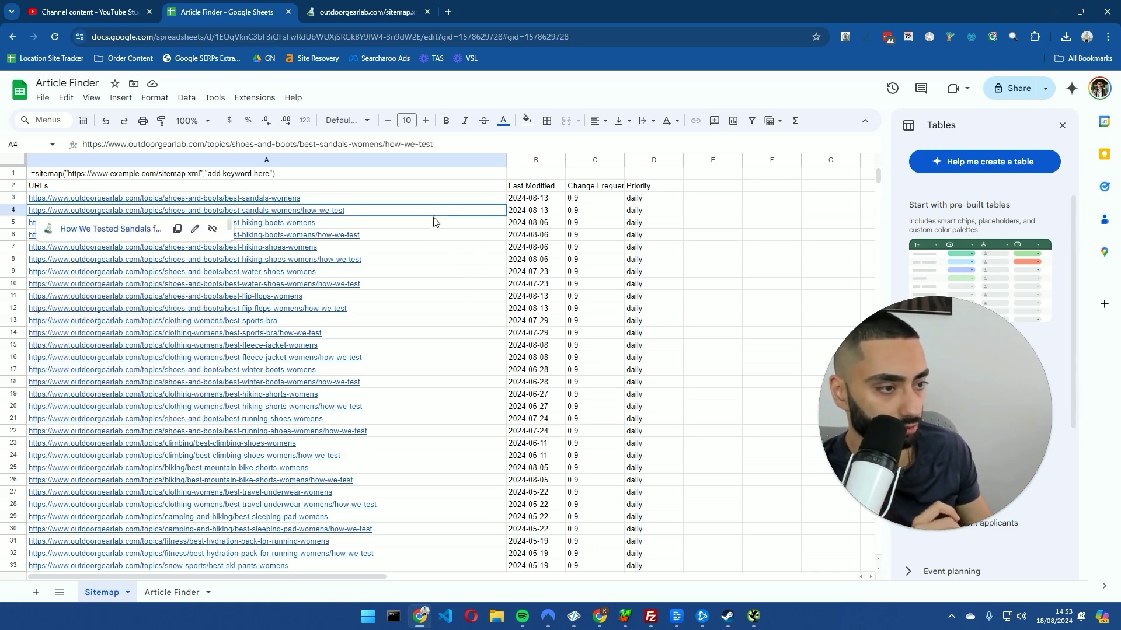
left_click_drag(420, 197, 418, 252)
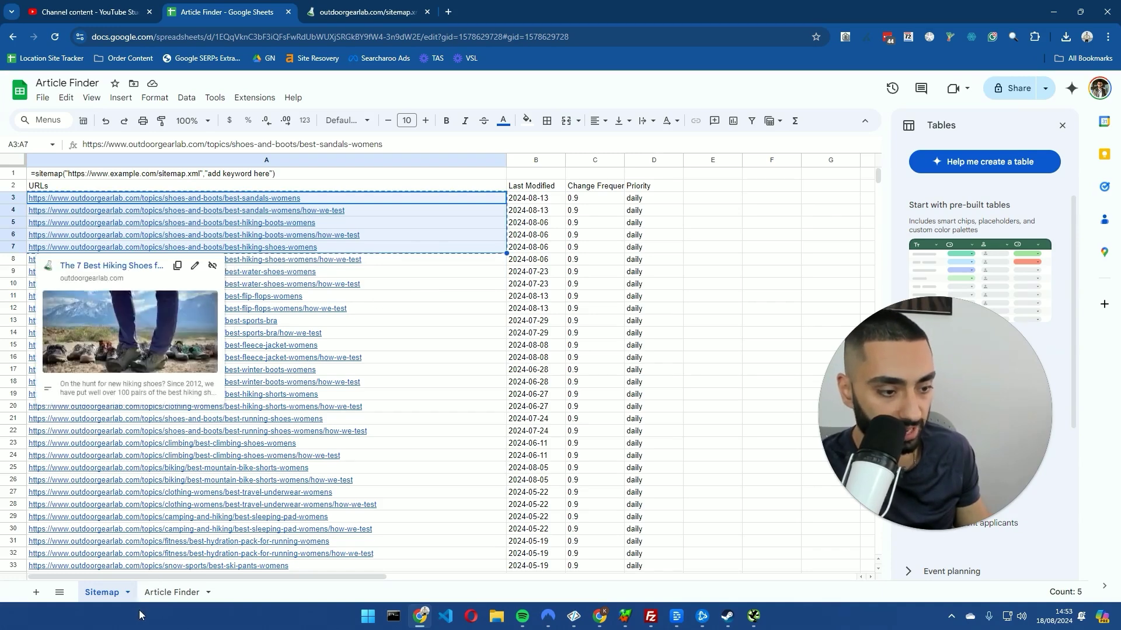
Paste the five copied URLs into A2 of Article Finder and auto-fit column B
key("ctrl+shift+Page_Down")
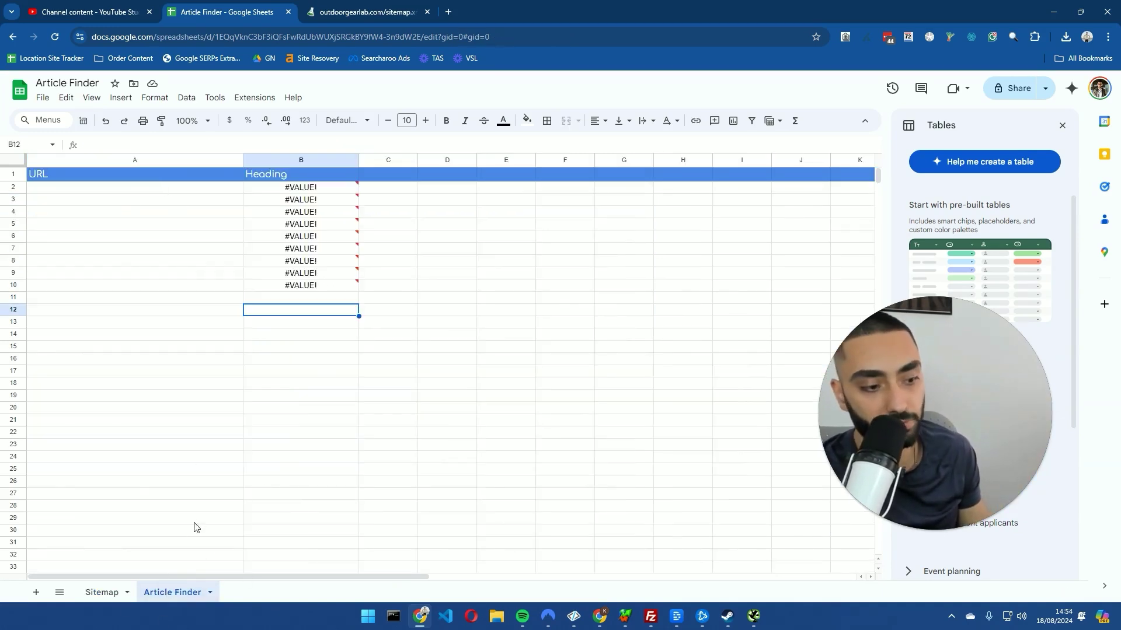
left_click(123, 192)
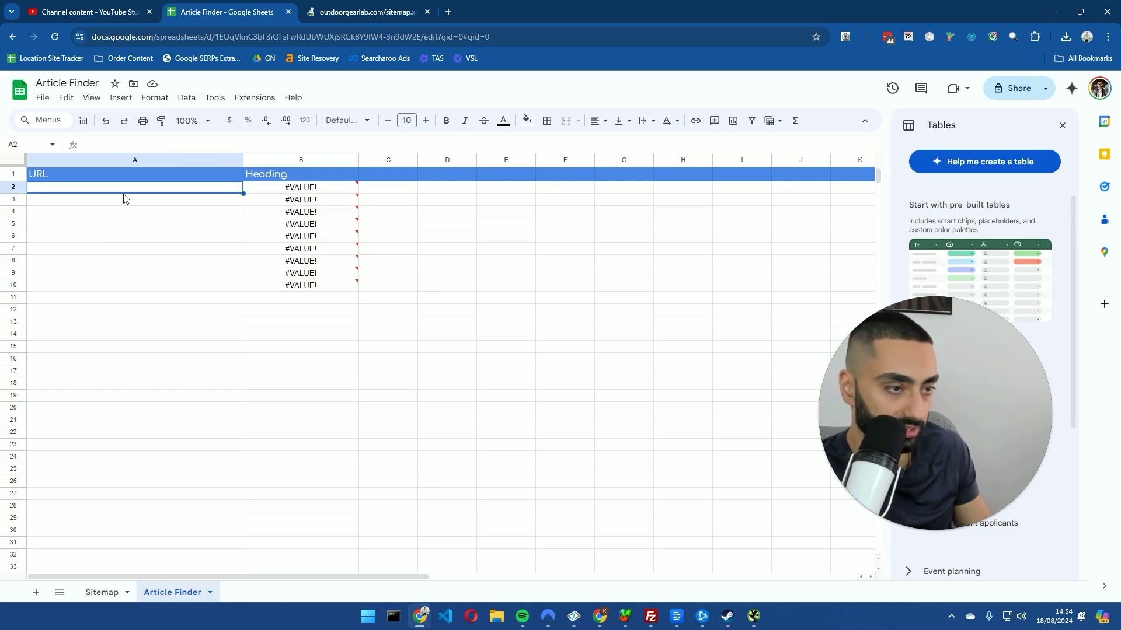
key("ctrl+v")
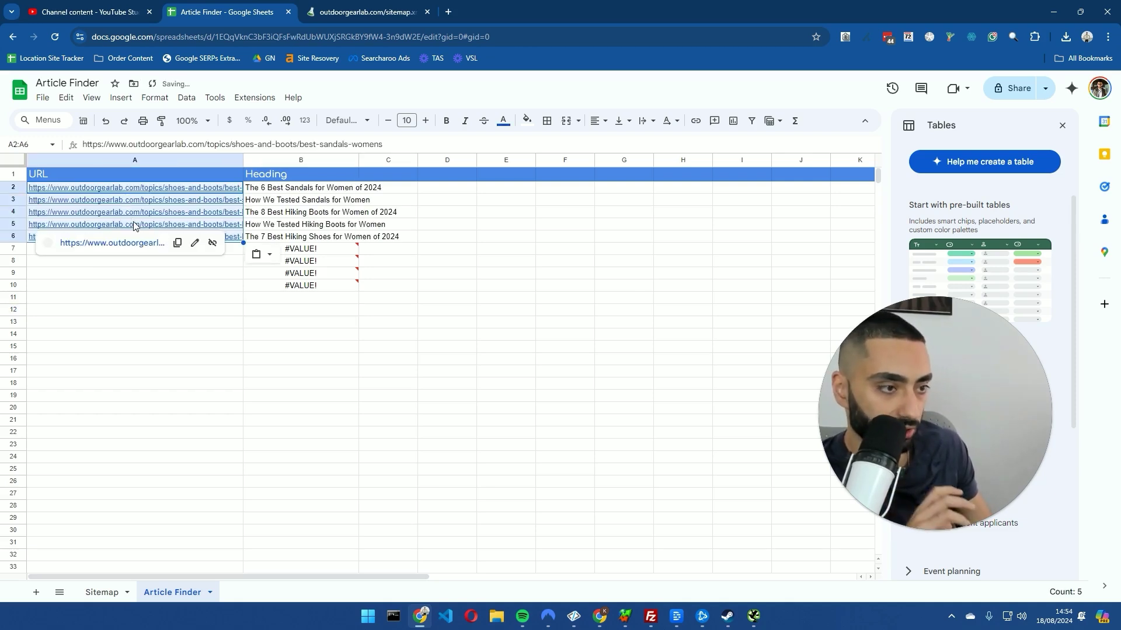
double_click(359, 160)
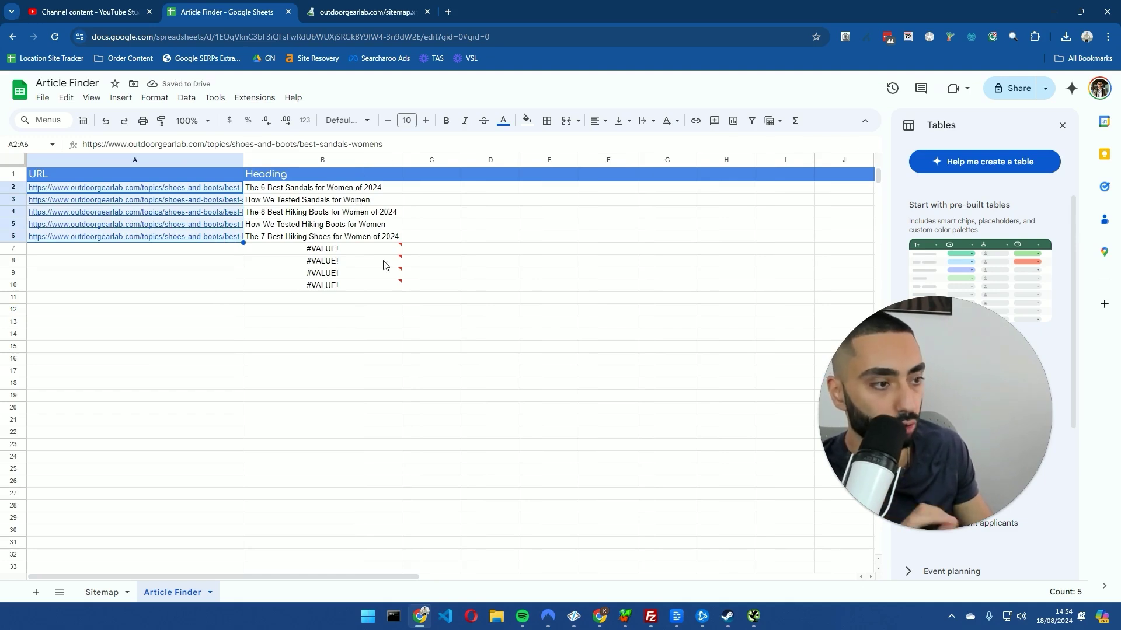
Bring the next eight Sitemap URLs, rows 8-15, into A7:A14 of Article Finder
left_click(111, 590)
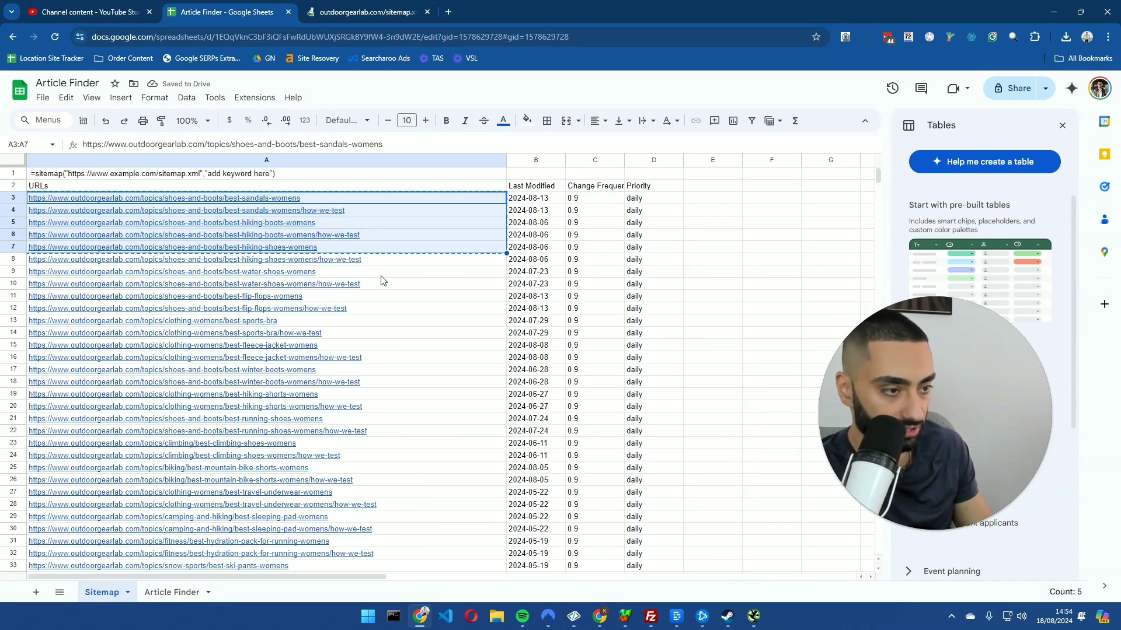
left_click_drag(400, 260, 413, 347)
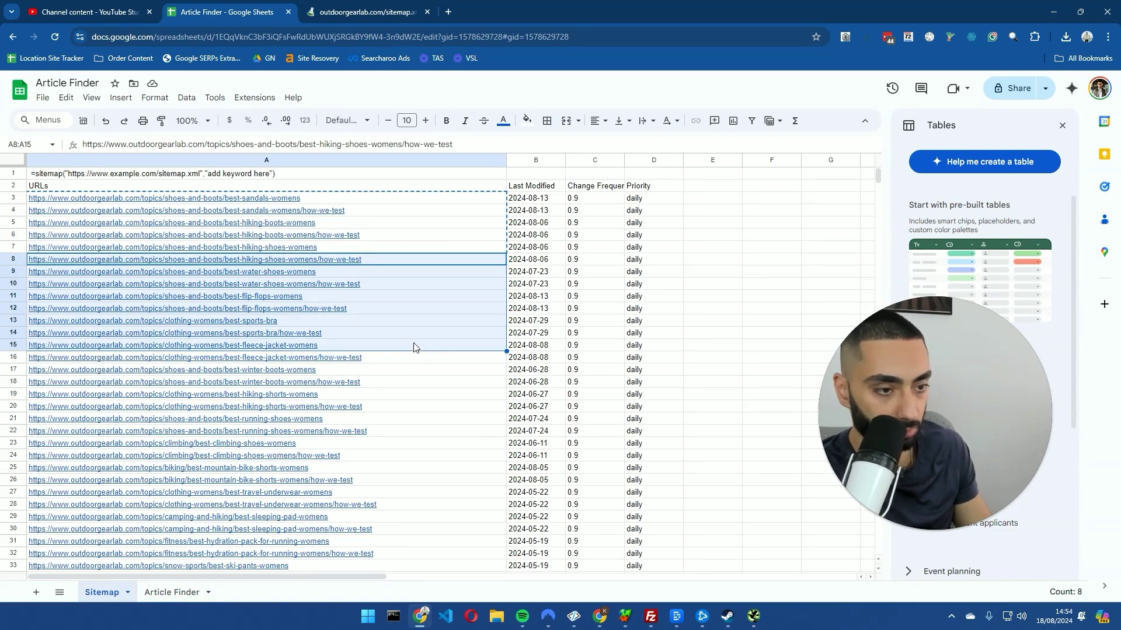
left_click(173, 591)
left_click(154, 250)
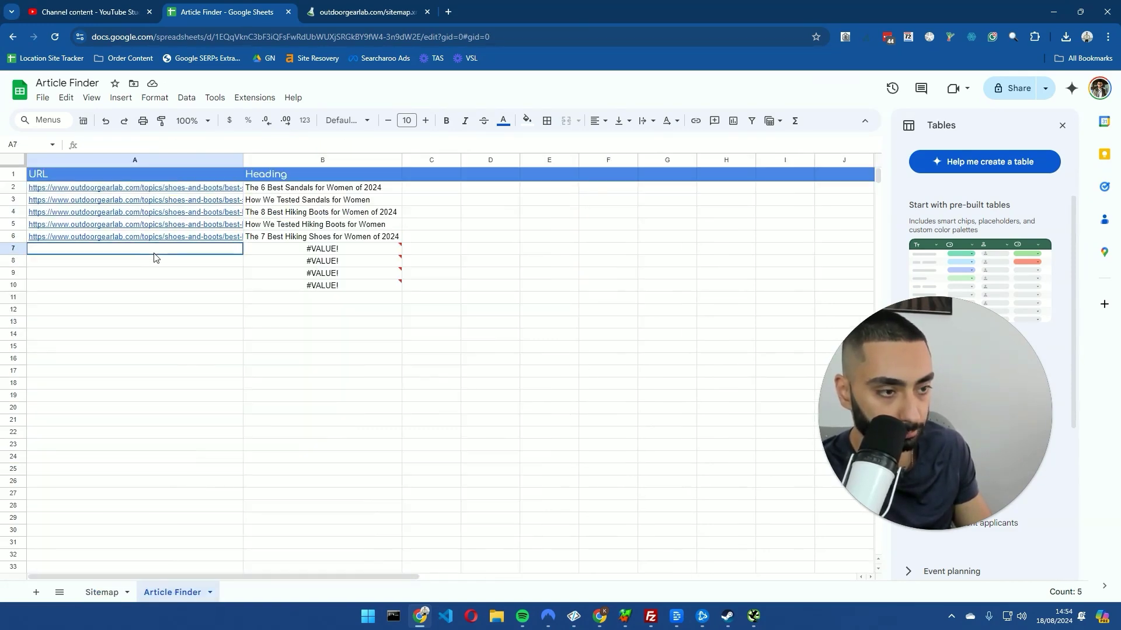
key("ctrl+v")
Extend the H1 IMPORTXML formula from B10 down to B14 and widen column B
left_click(397, 286)
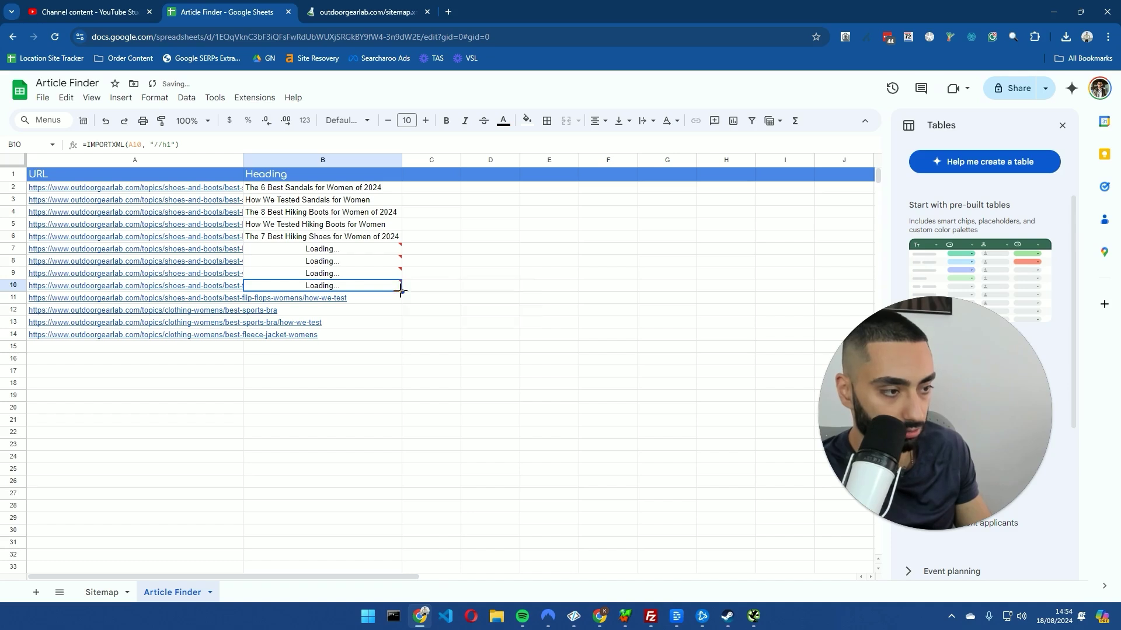
left_click_drag(401, 290, 390, 336)
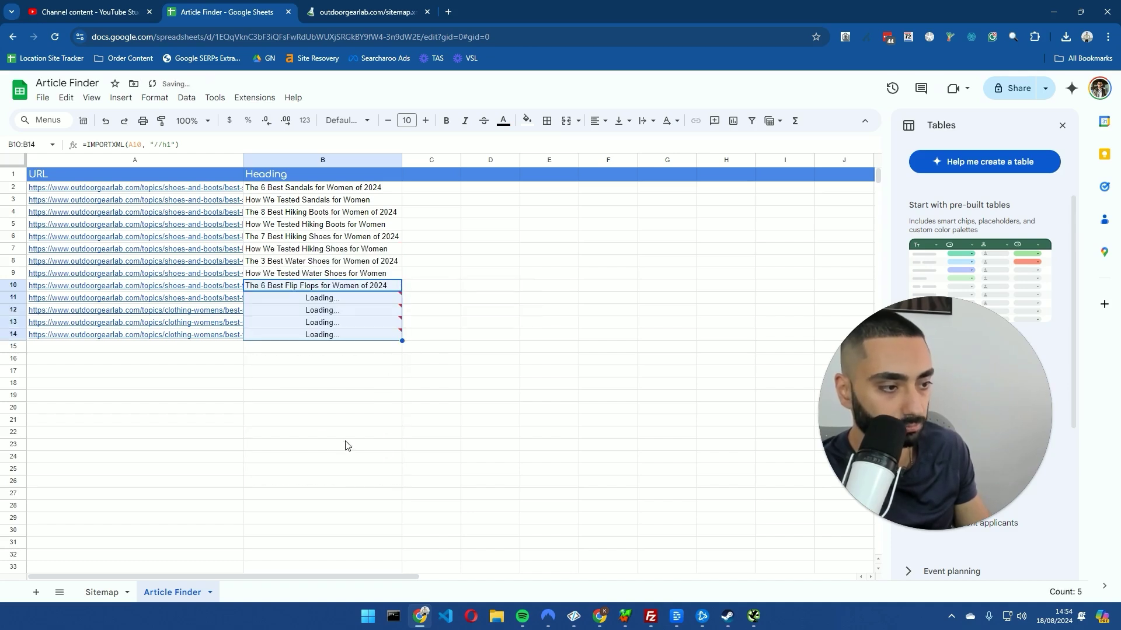
left_click(354, 360)
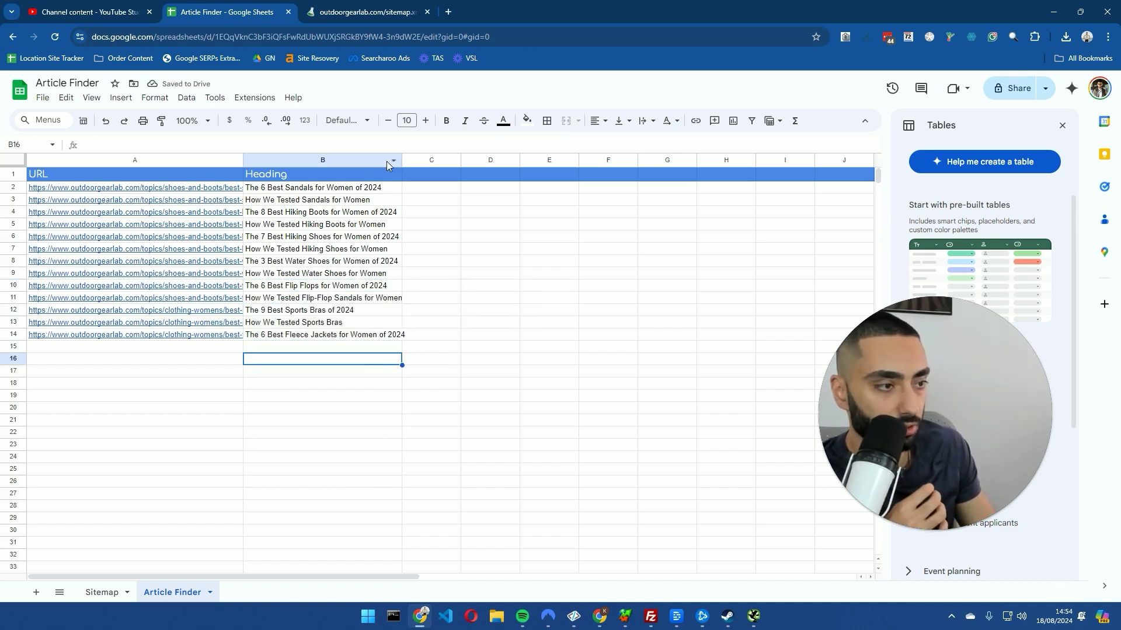
left_click_drag(400, 159, 456, 159)
left_click_drag(328, 201, 339, 336)
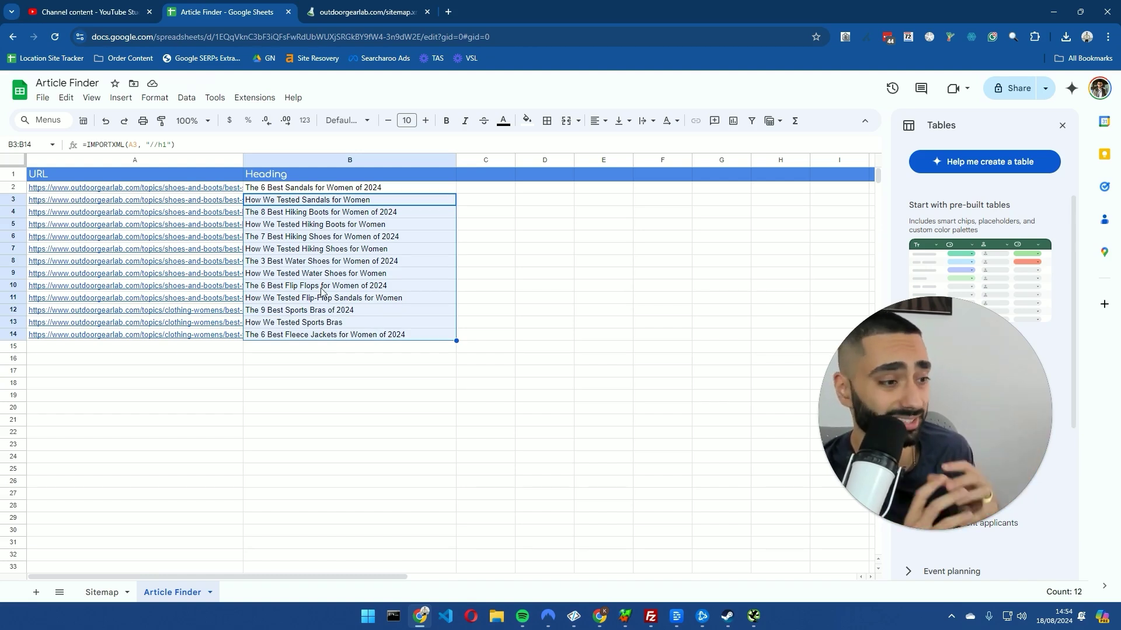
Search Google for 'lawyers in new york' from the sitemap tab
left_click(372, 6)
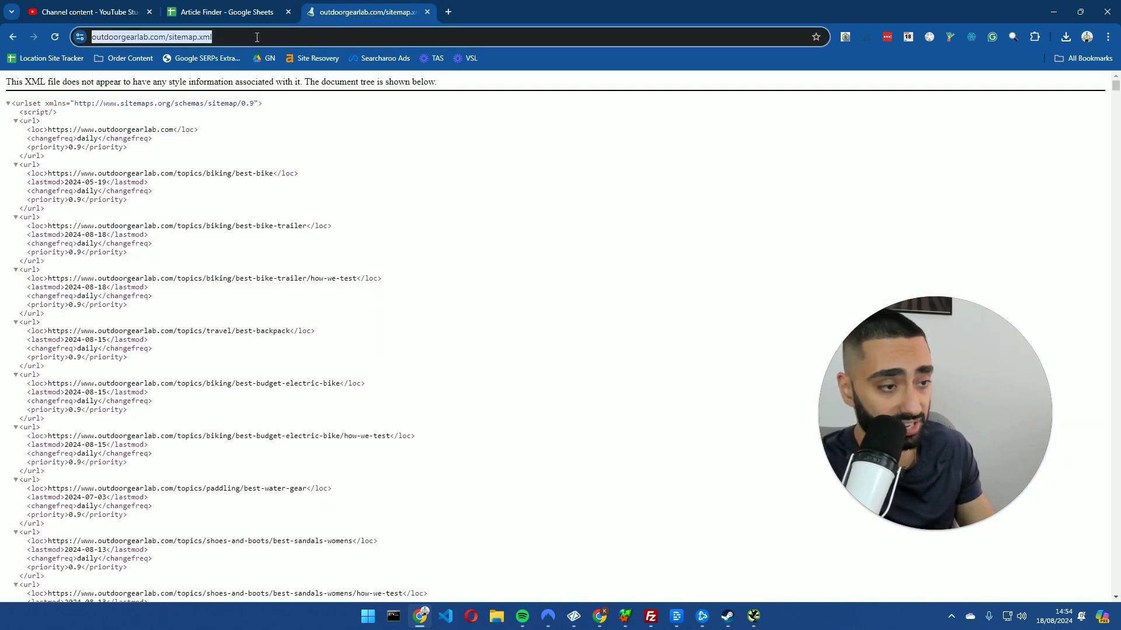
type("google.com")
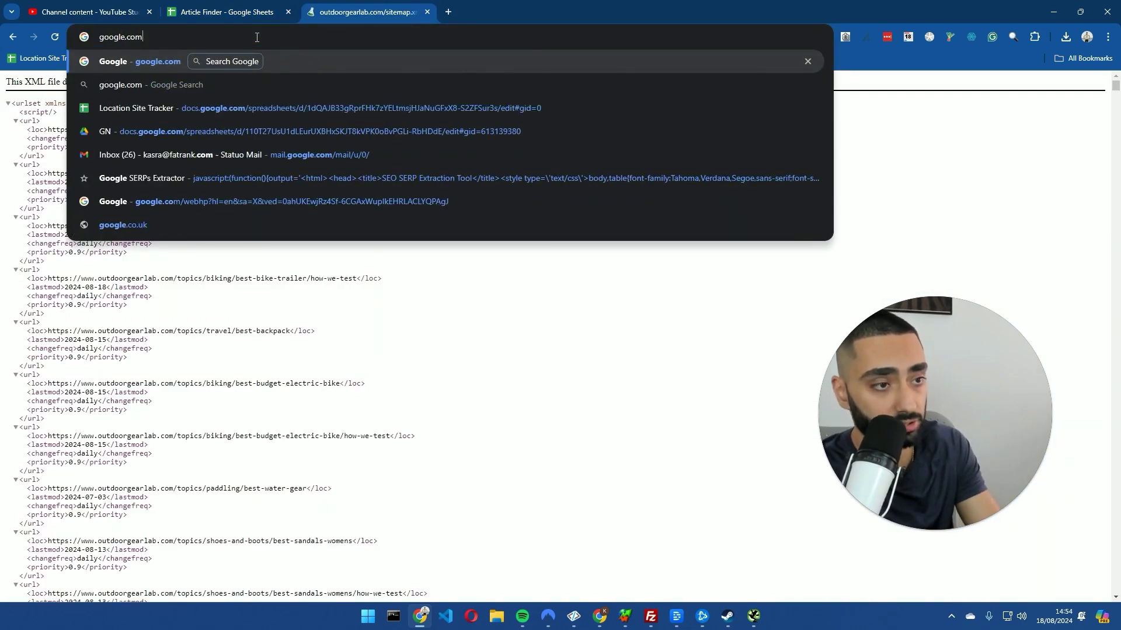
key("Return")
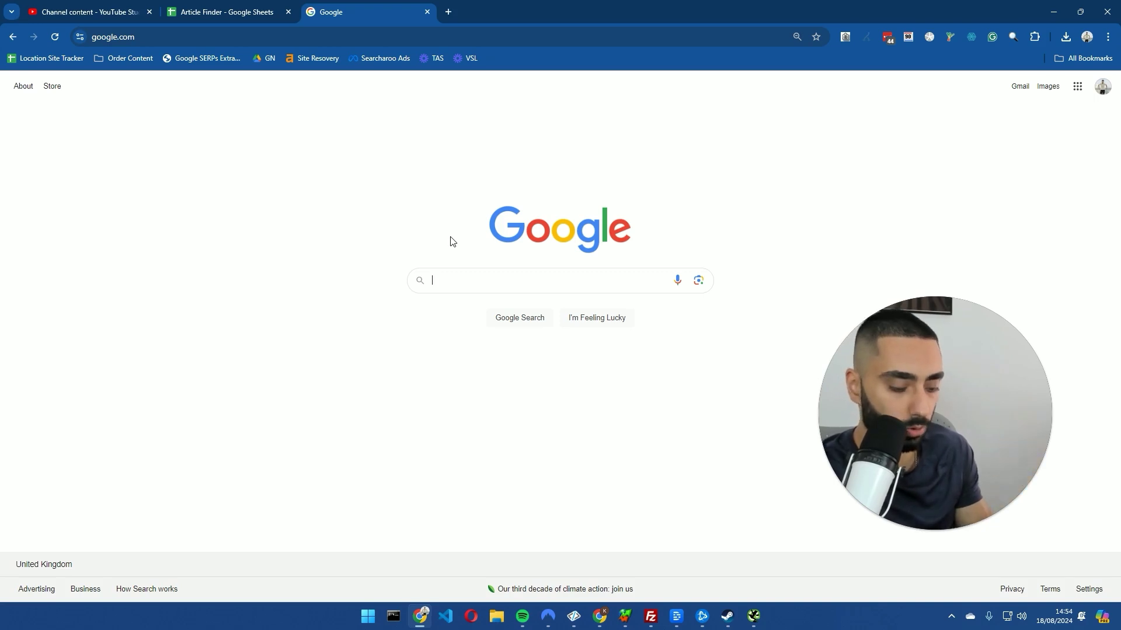
type("law")
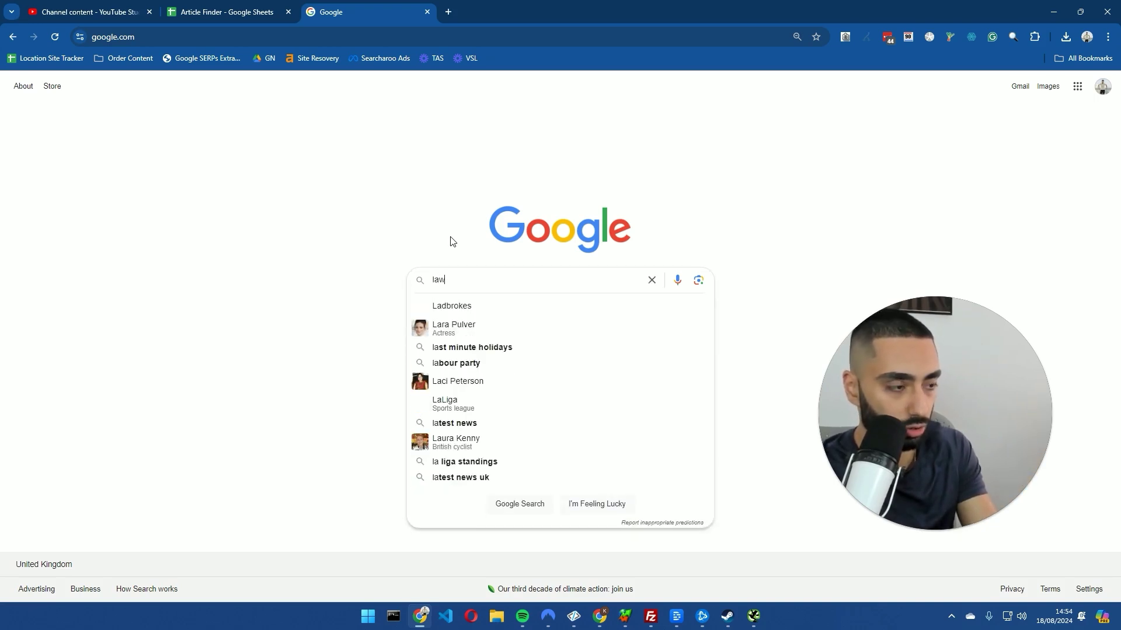
type("yers in new york")
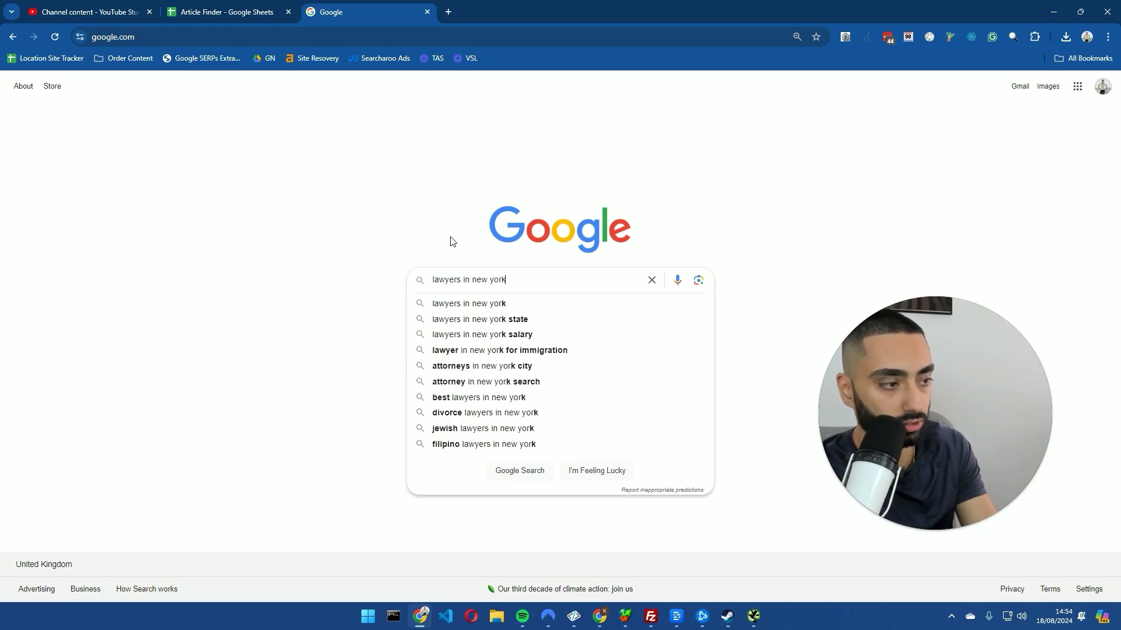
key("Return")
Open the website of the first law firm listed in the results
scroll(508, 295, "down", 2)
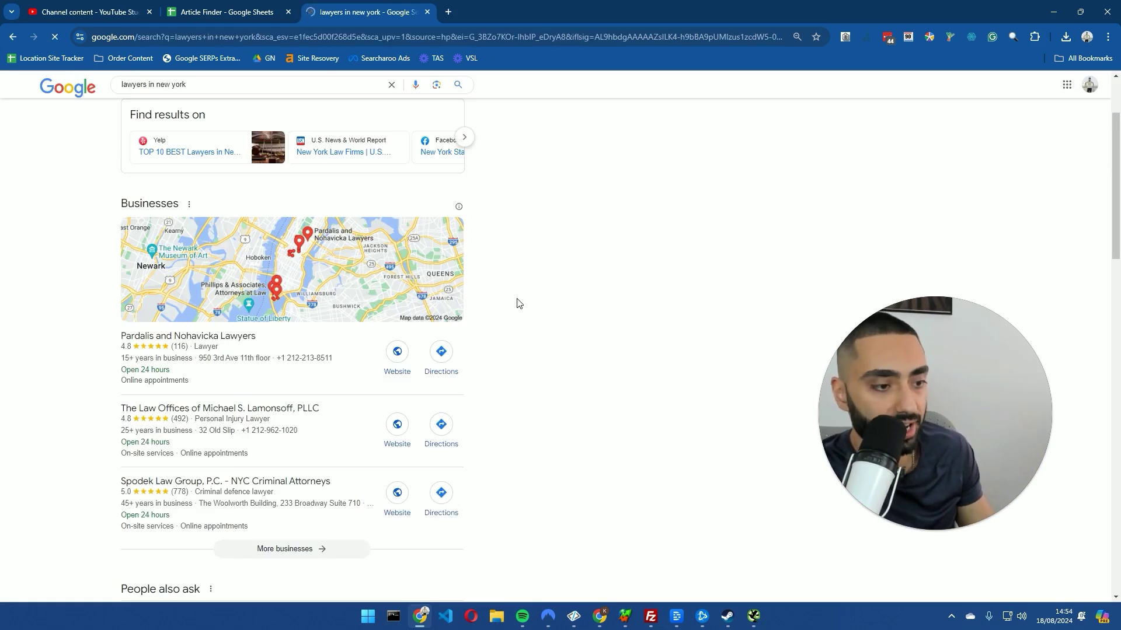
scroll(534, 321, "down", 2)
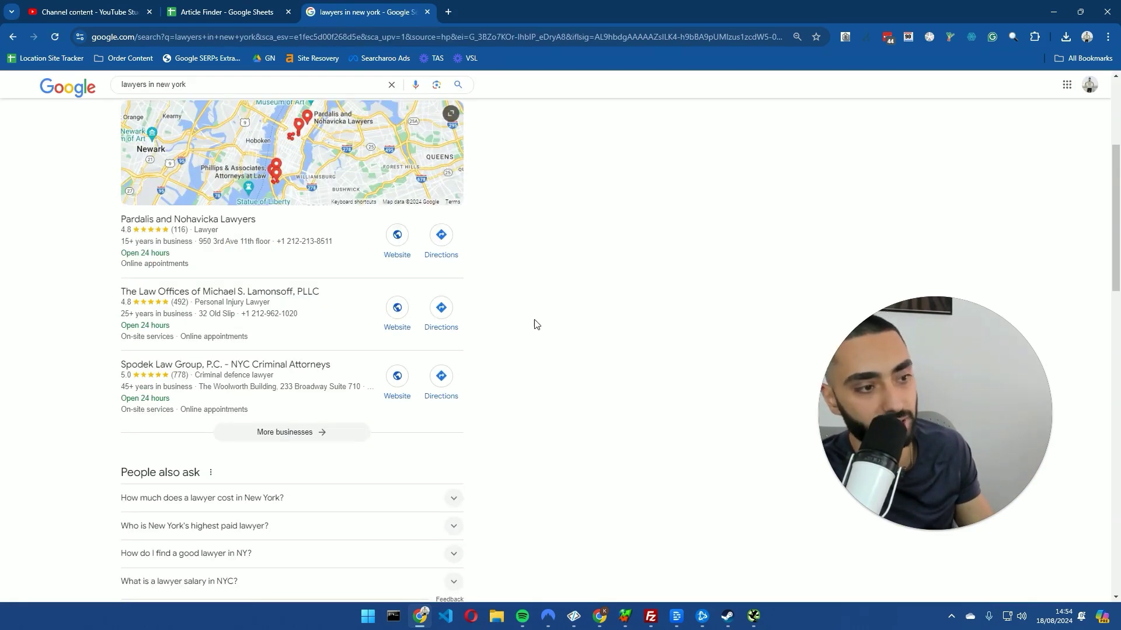
scroll(536, 323, "down", 2)
scroll(547, 333, "up", 2)
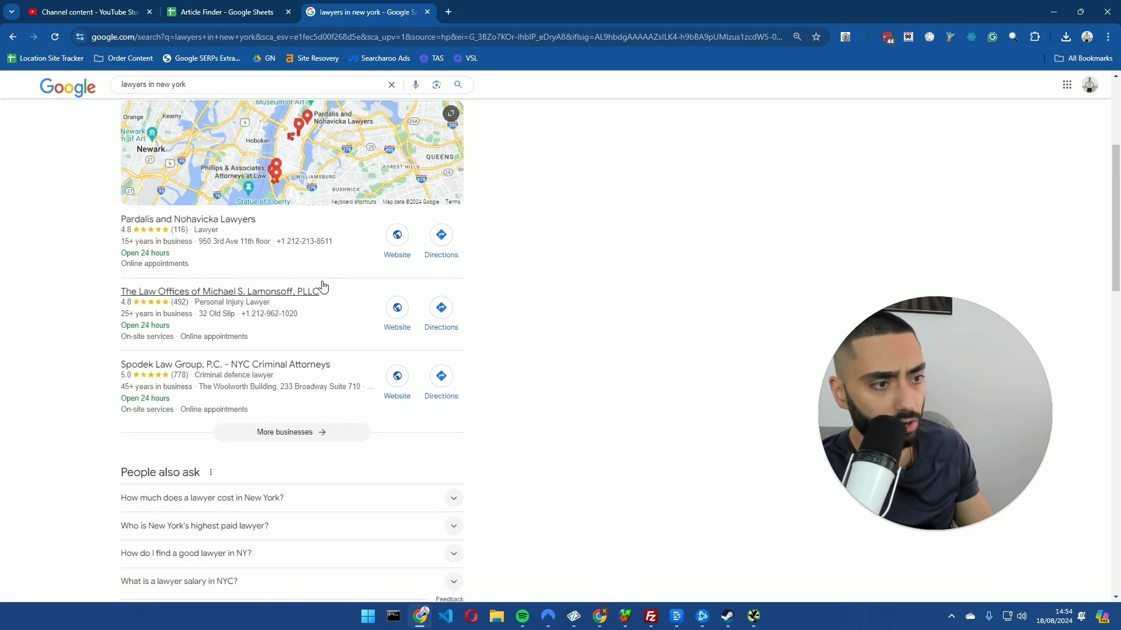
left_click(397, 237)
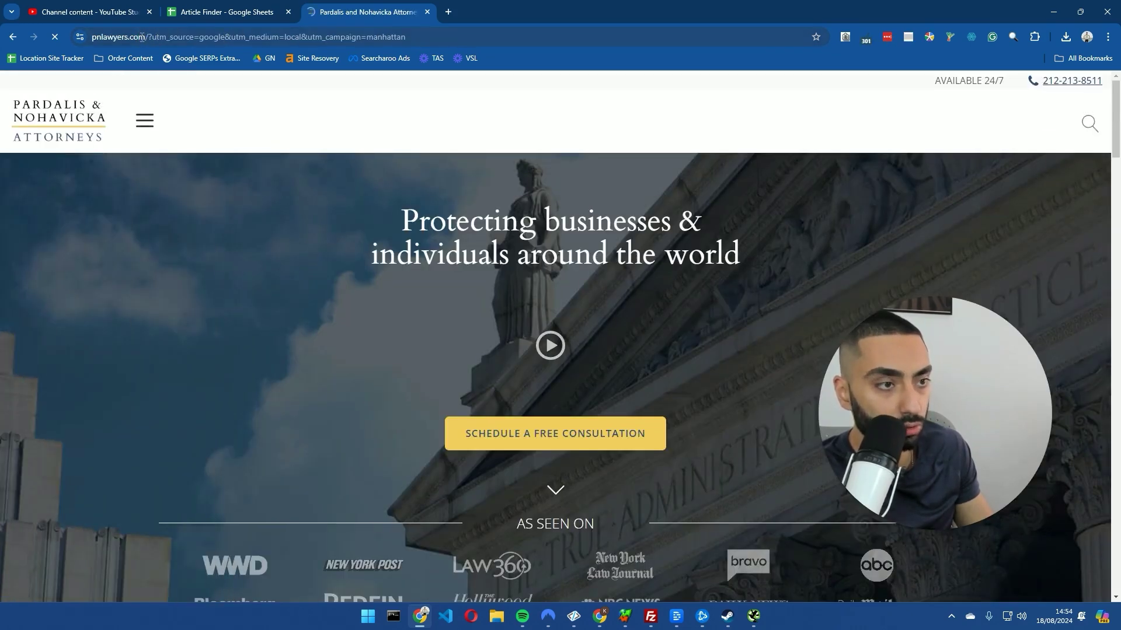
Replace the tracking part of the law firm's address with sitemap.xml to load its sitemap index
double_click(148, 37)
left_click(208, 37)
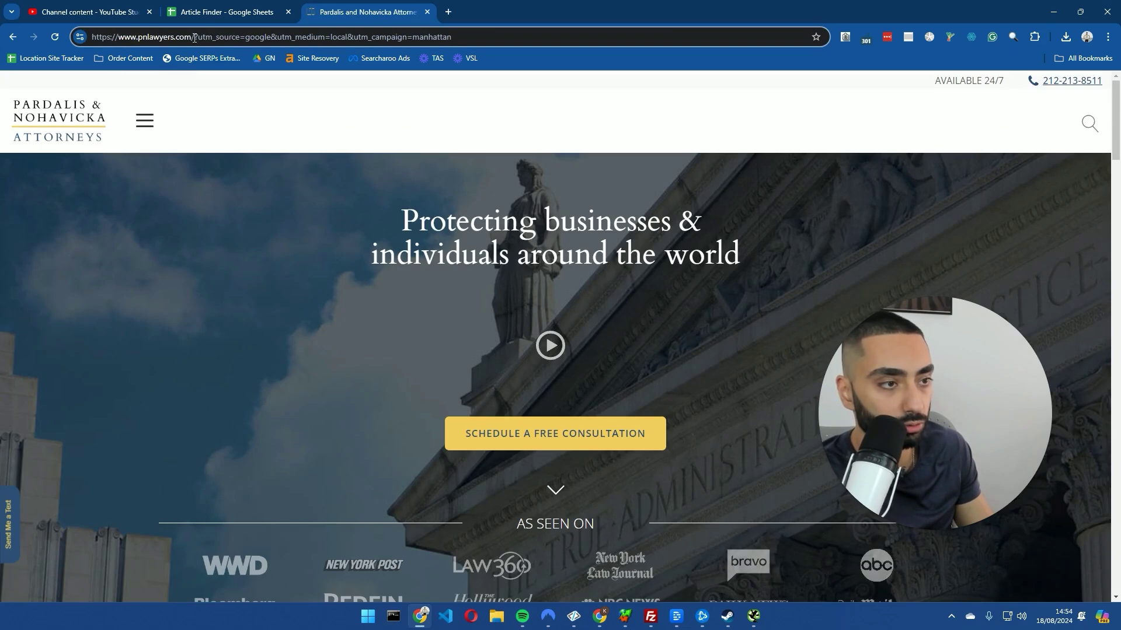
left_click_drag(194, 37, 493, 37)
type("sitemap.xml")
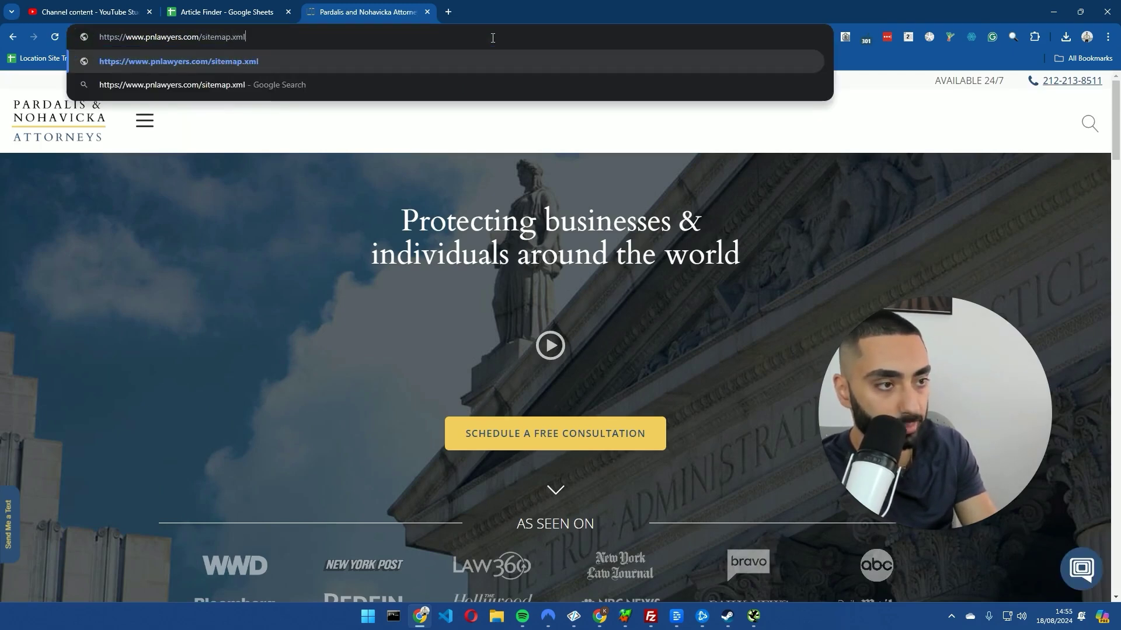
key("Return")
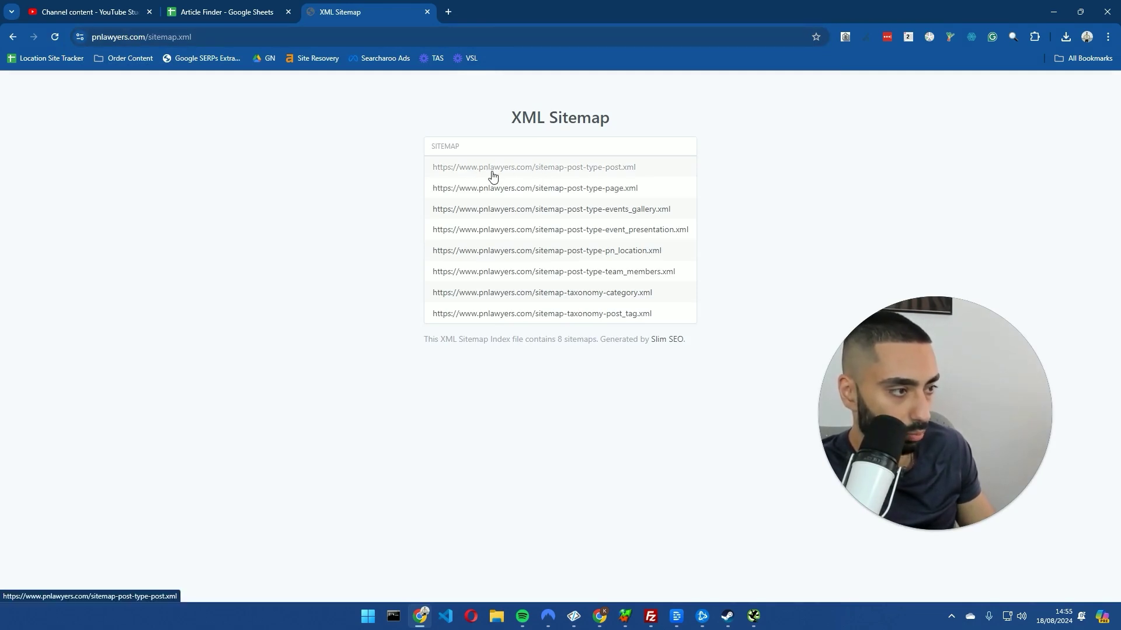
Open and scroll through sitemap-post-type-post.xml listing the firm's blog post URLs
left_click(440, 174)
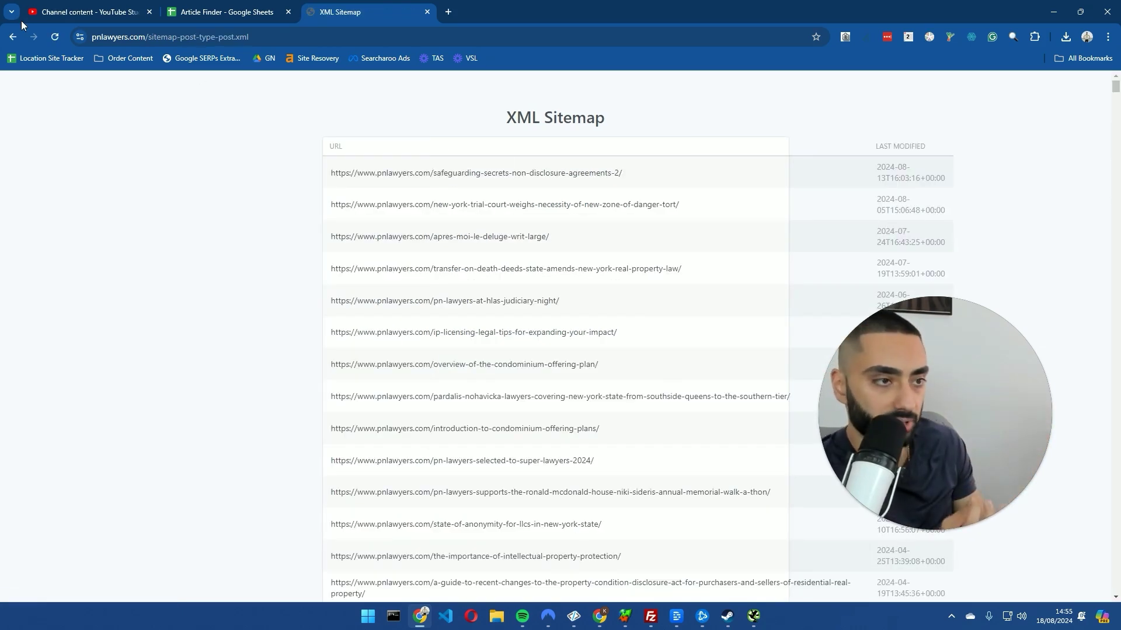
left_click(13, 37)
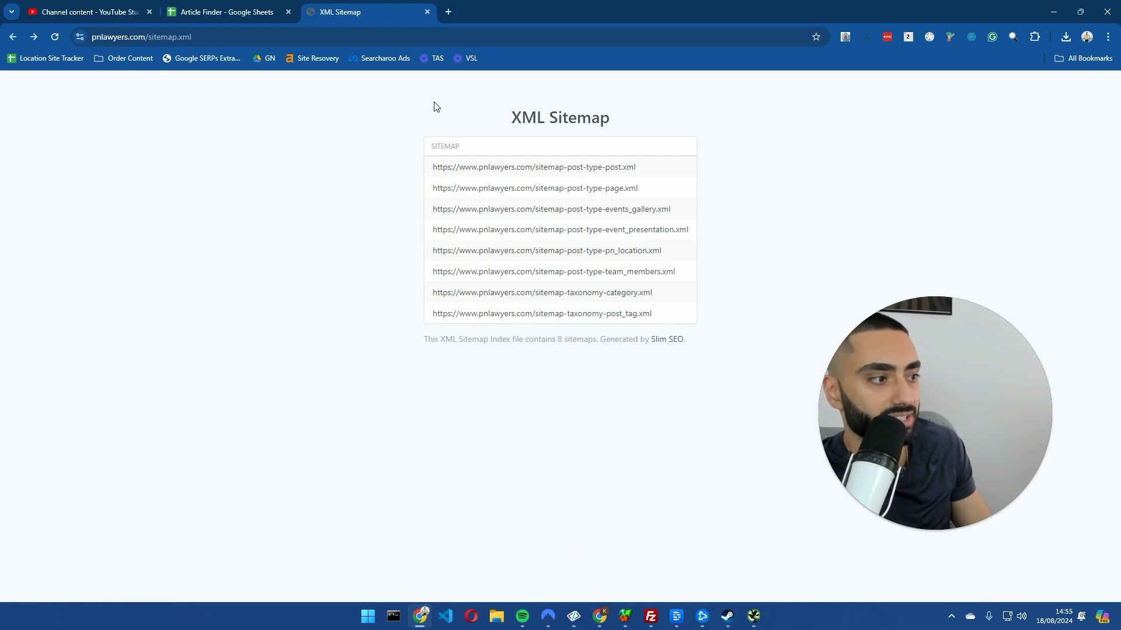
left_click(540, 172)
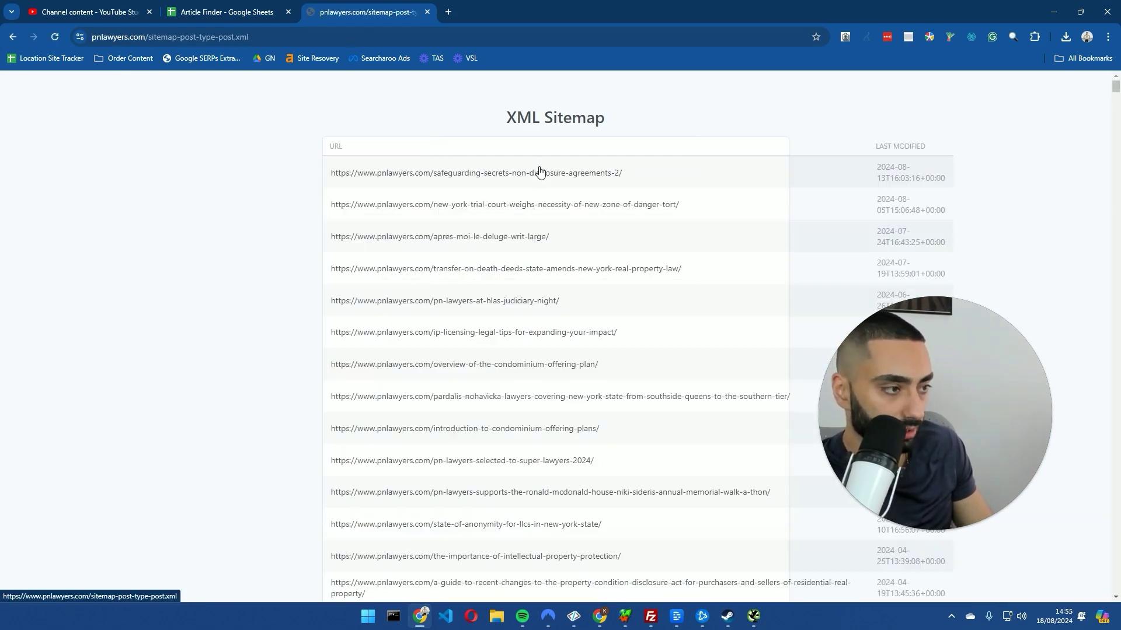
scroll(265, 205, "down", 20)
middle_click(267, 202)
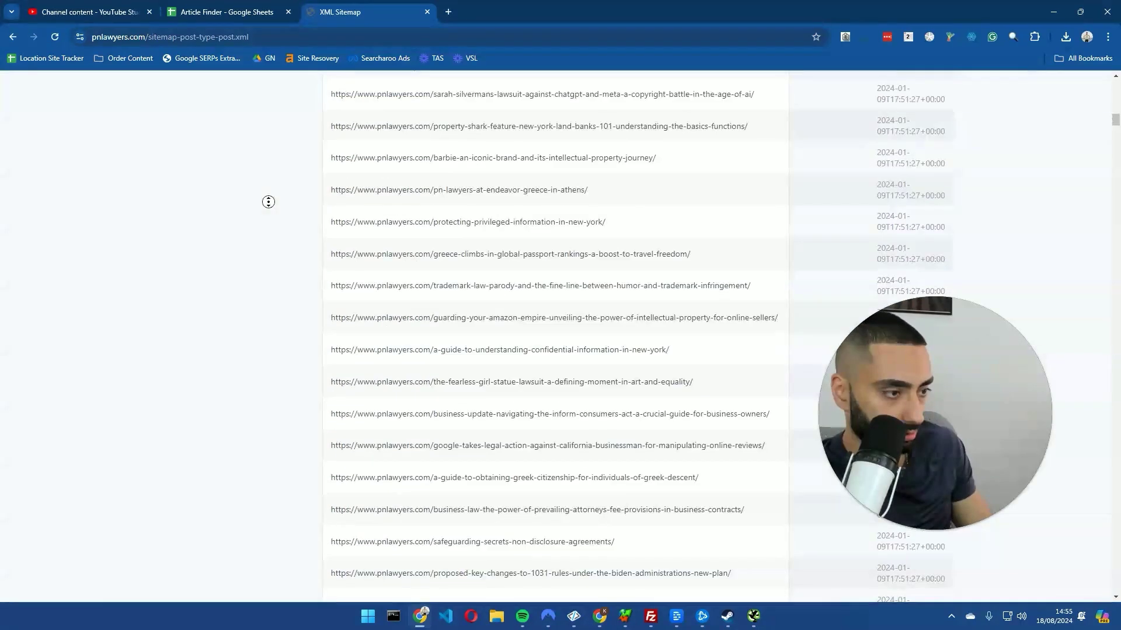
left_click(251, 36)
key("ctrl+c")
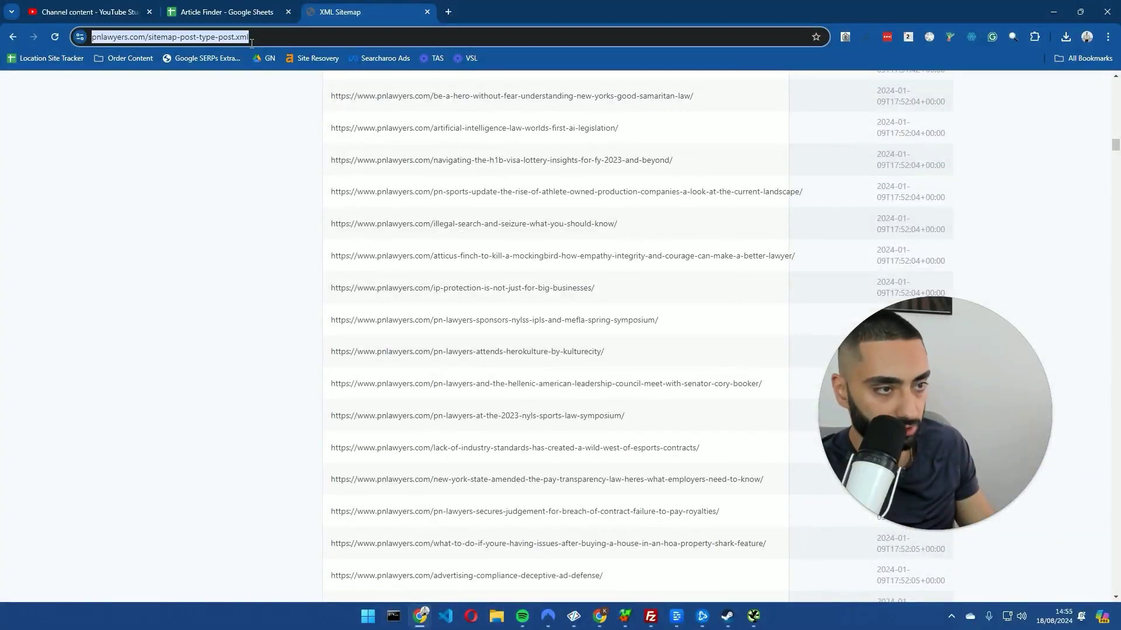
left_click(246, 11)
Point A2's sitemap formula at pnlawyers.com's sitemap-post-type-post.xml with keyword 'family' instead of 'women'
left_click(102, 592)
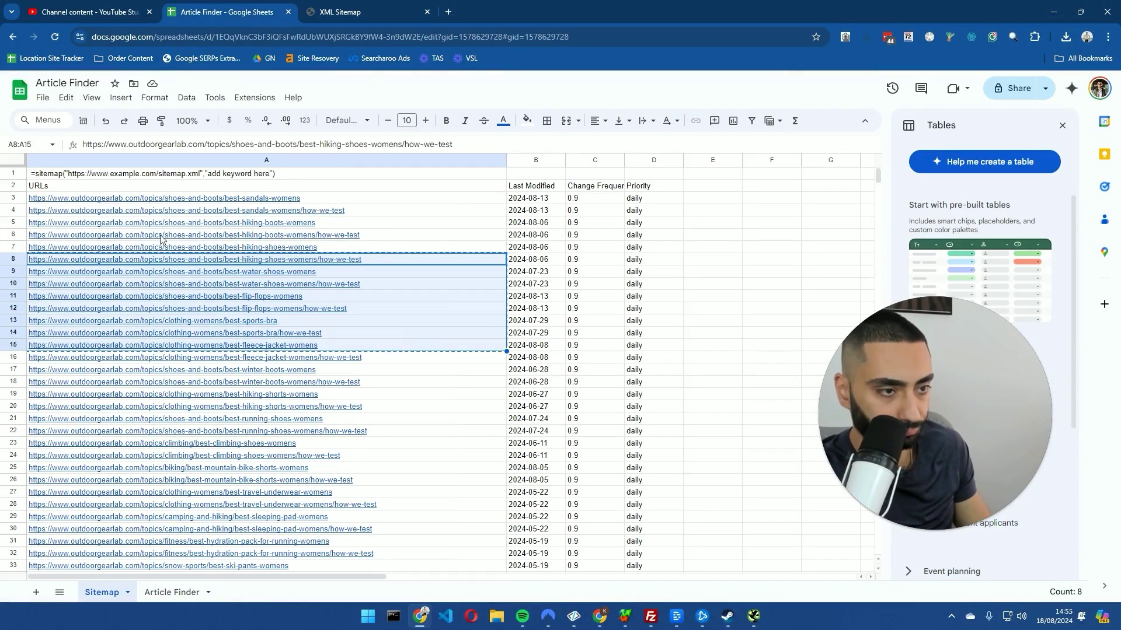
left_click(127, 189)
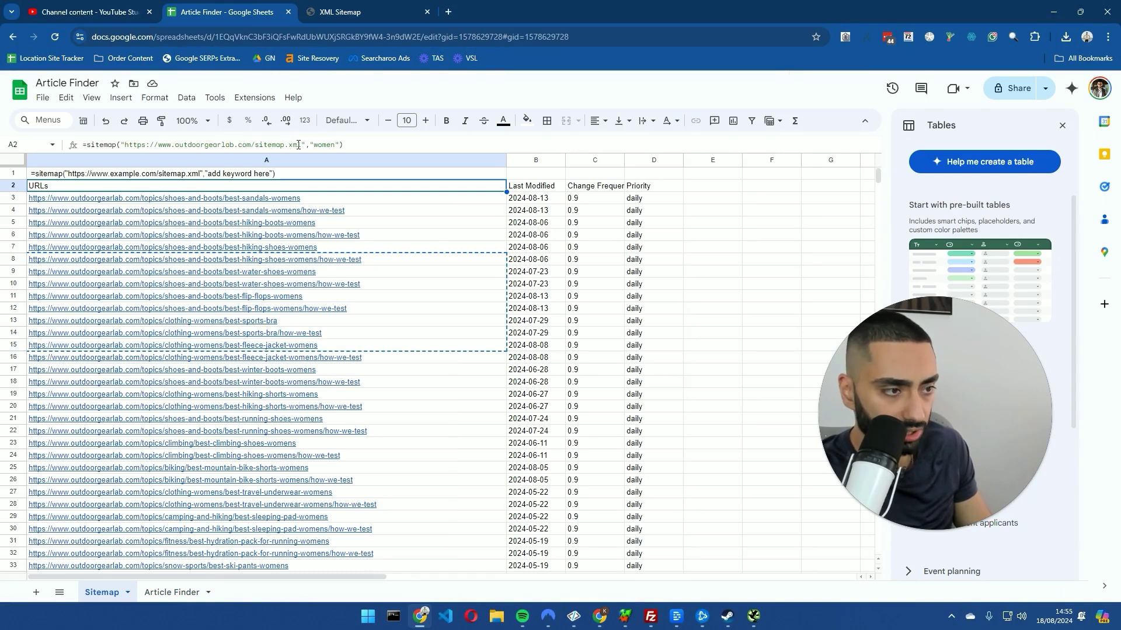
left_click_drag(299, 144, 128, 146)
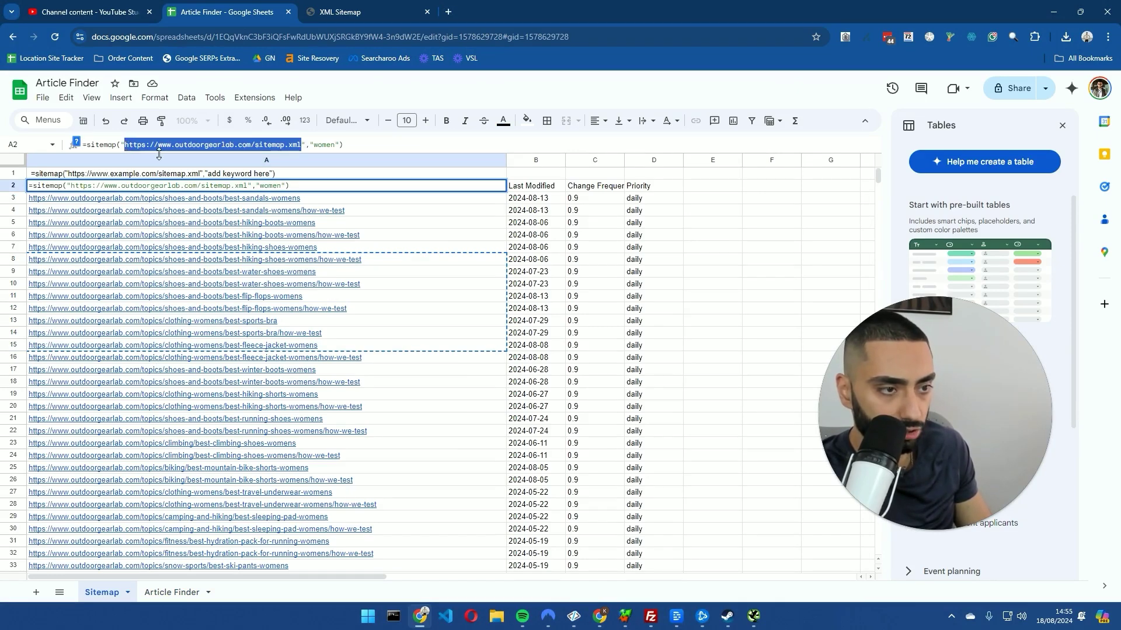
key("ctrl+v")
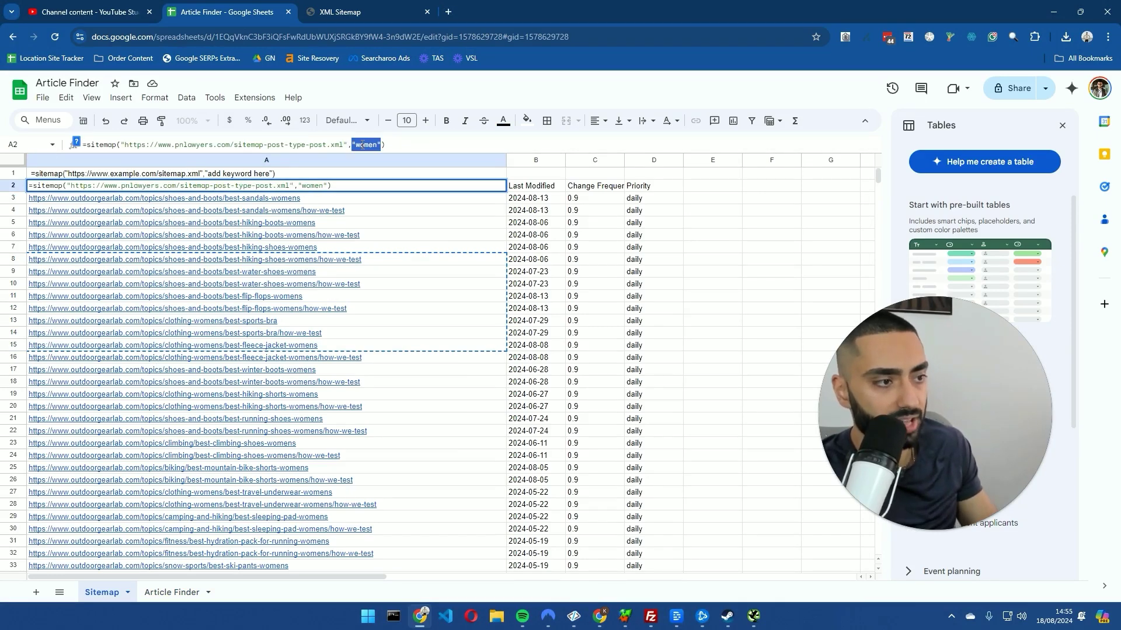
left_click_drag(377, 146, 357, 148)
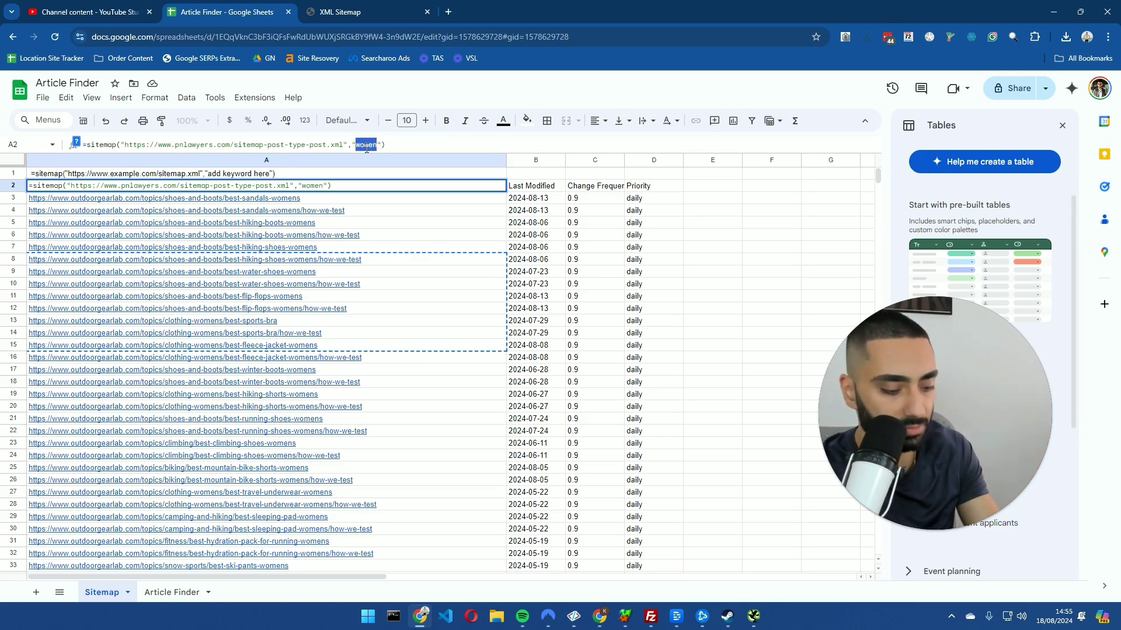
type("family")
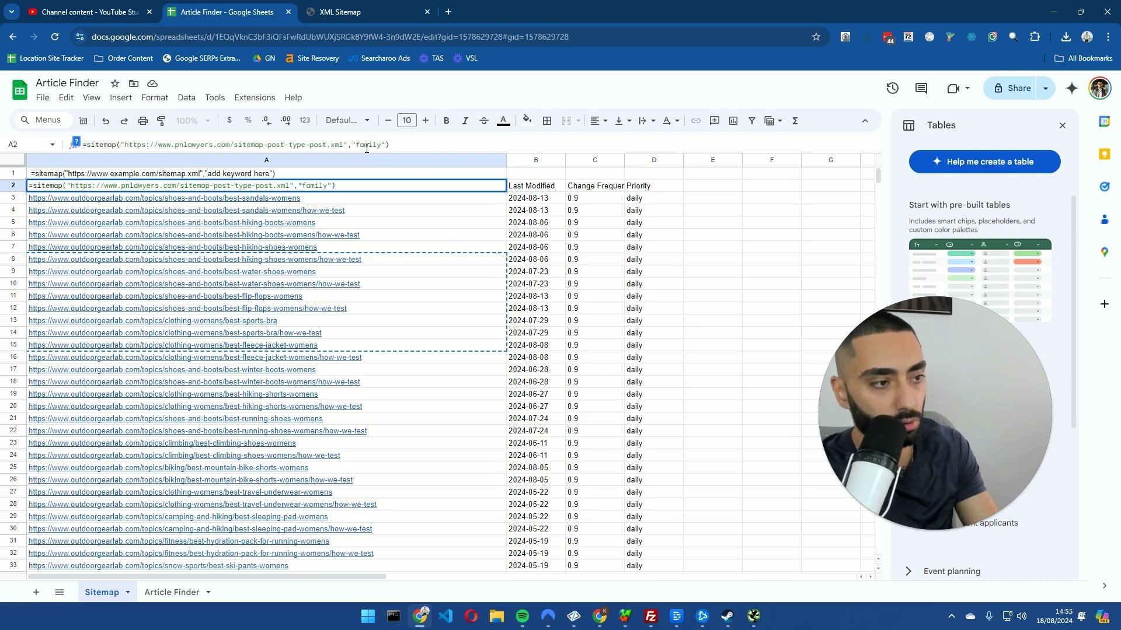
key("Return")
left_click(316, 190)
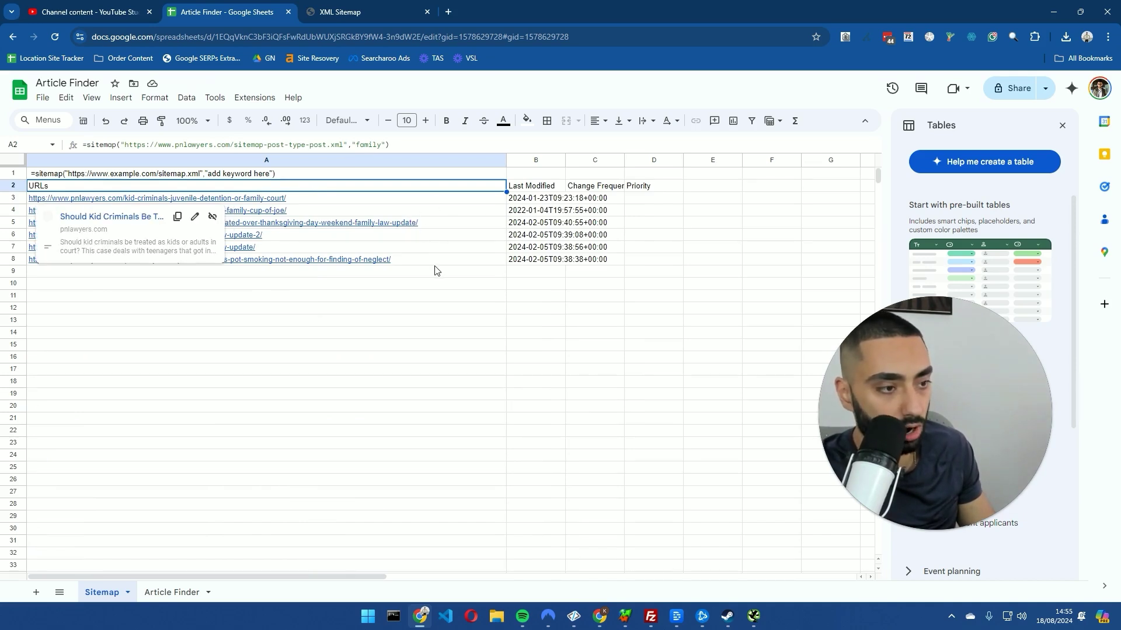
Open the kid criminals article from A3's link preview in a new tab
mouse_move(437, 267)
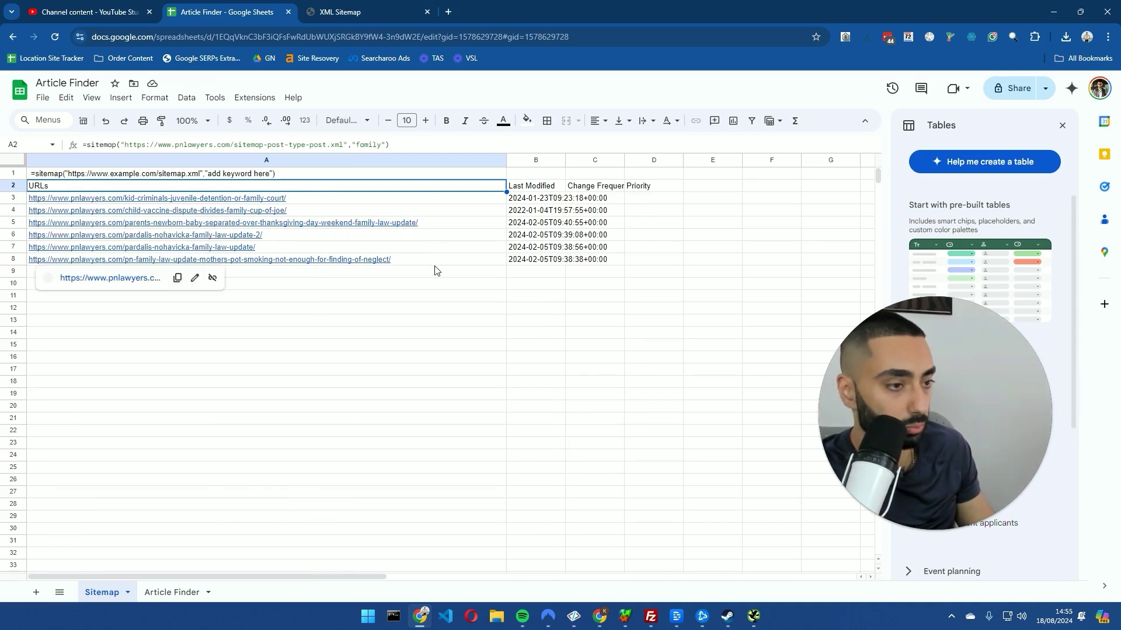
left_click(260, 199)
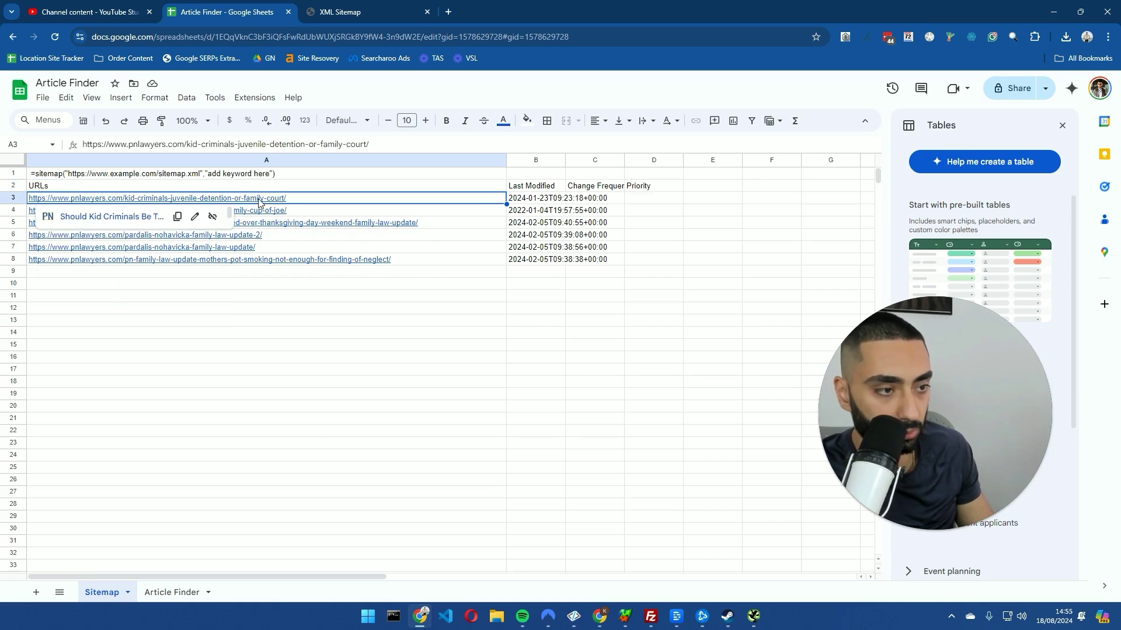
left_click(108, 217)
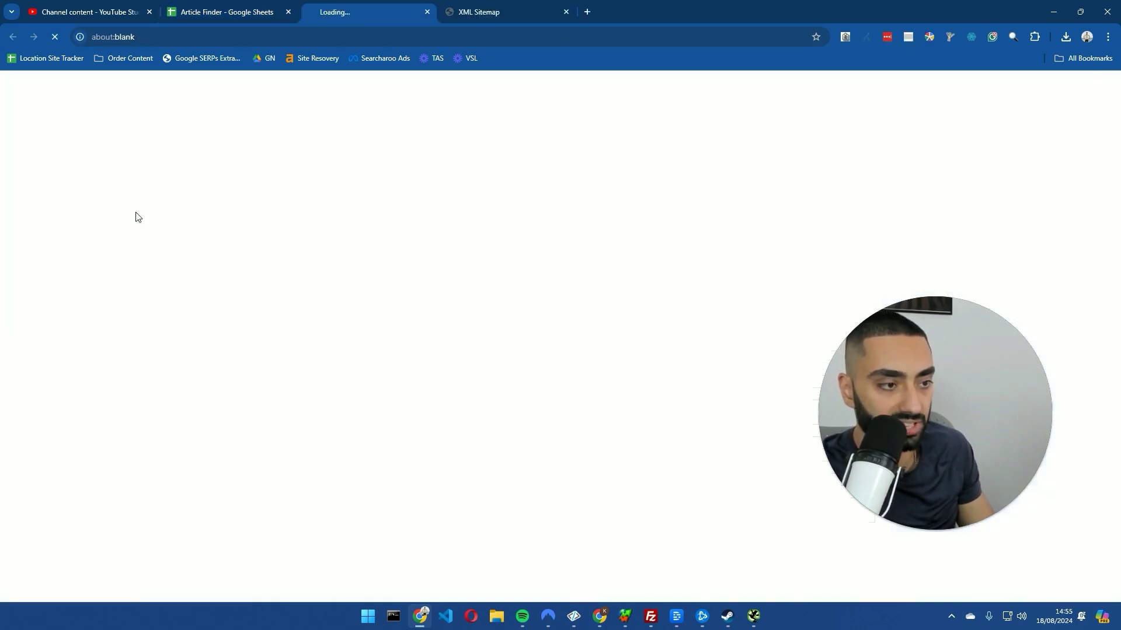
left_click(225, 7)
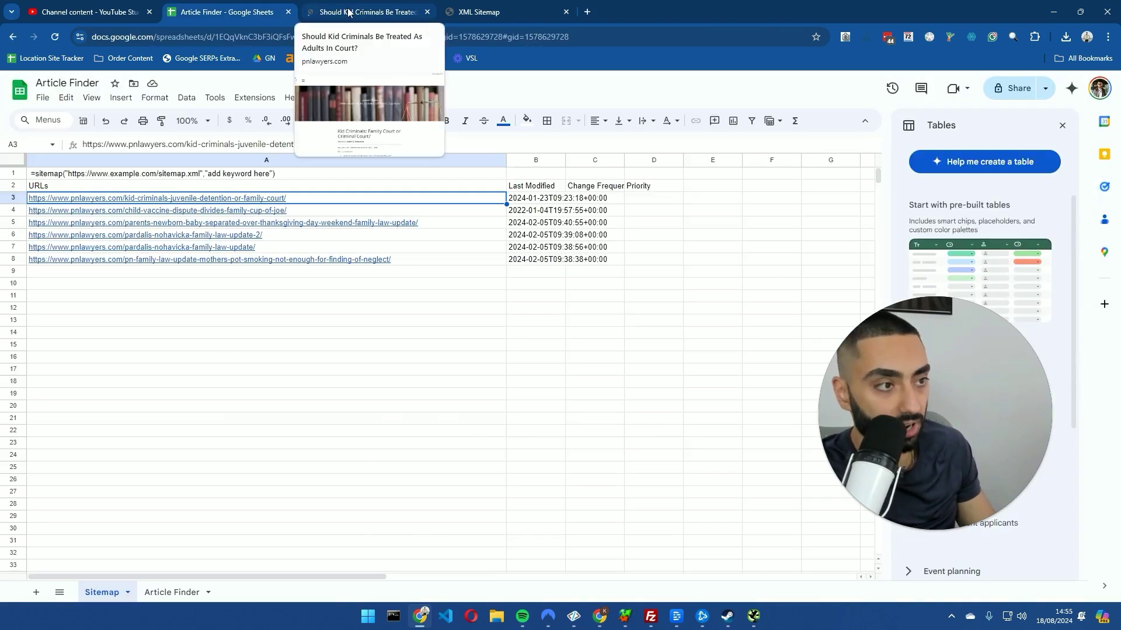
left_click(346, 11)
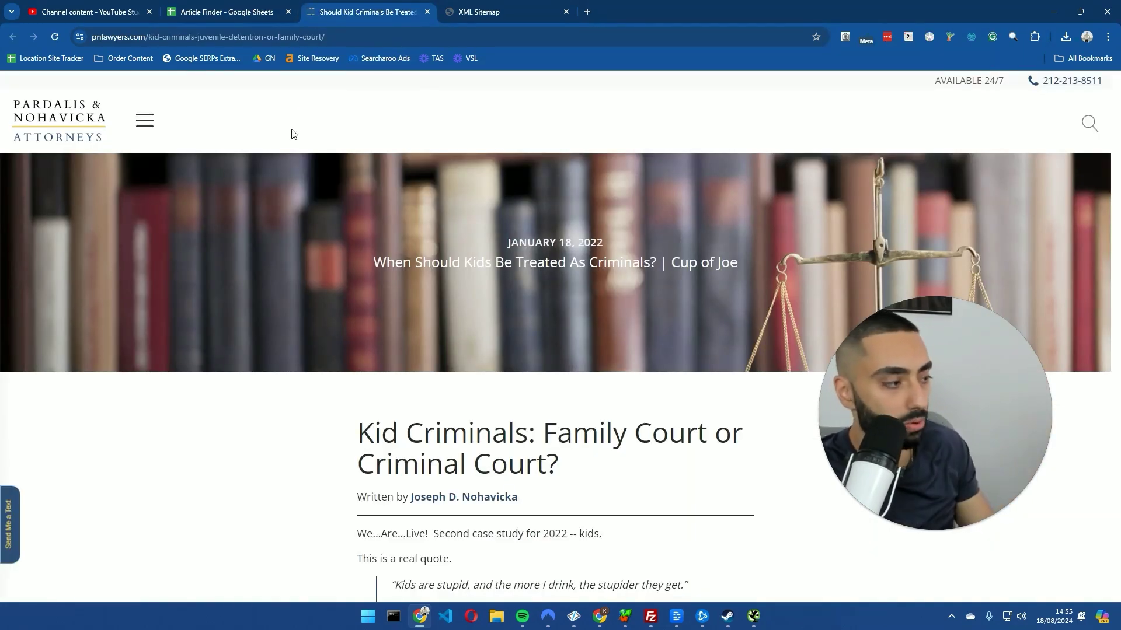
left_click(216, 7)
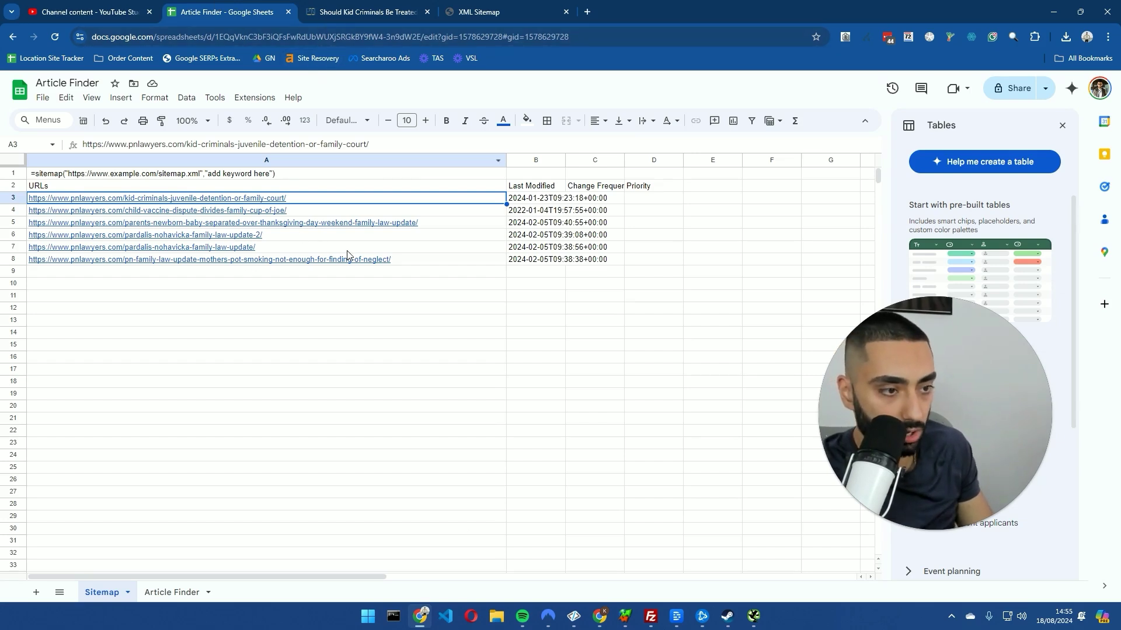
Preview and close the A8 pot smoking neglect article, then copy the six URLs in A3:A8
left_click(328, 263)
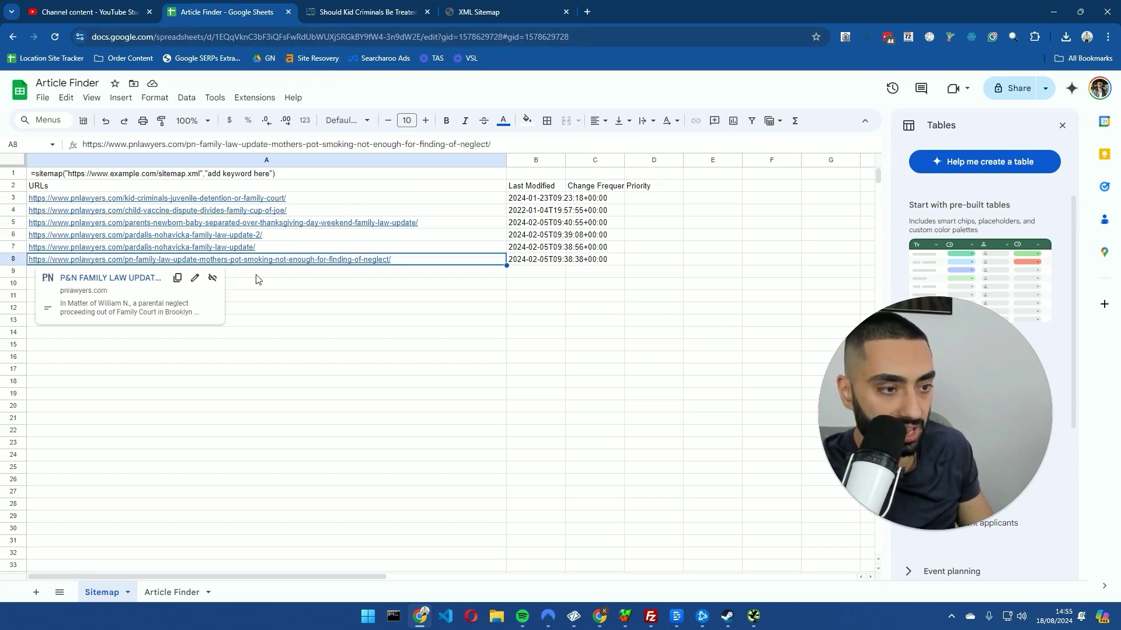
left_click(117, 277)
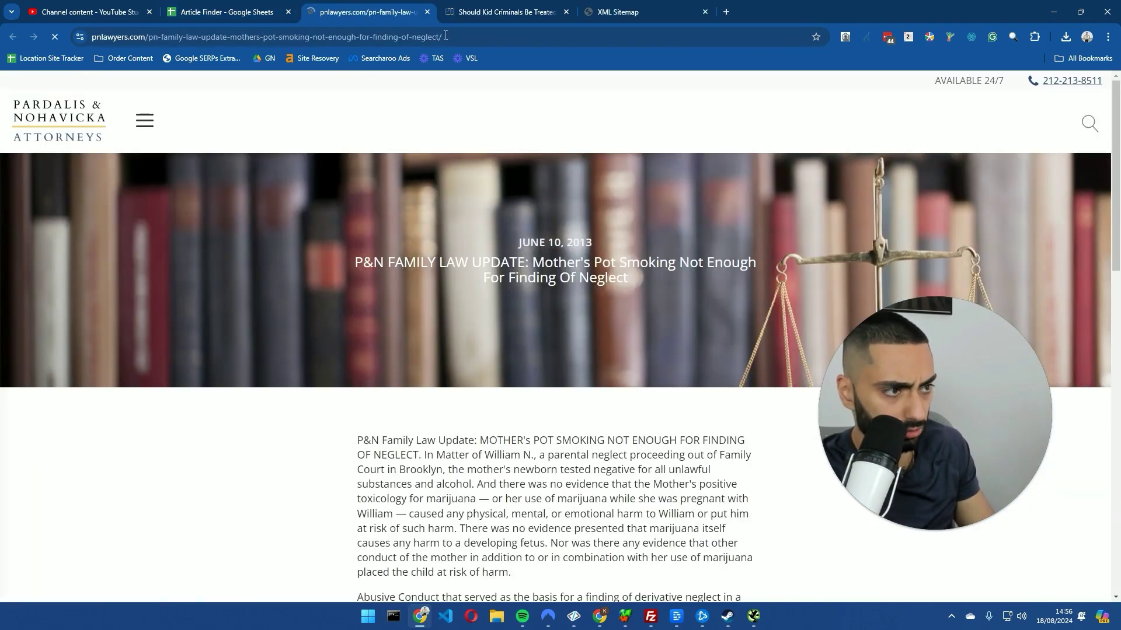
scroll(313, 340, "down", 15)
scroll(312, 340, "up", 12)
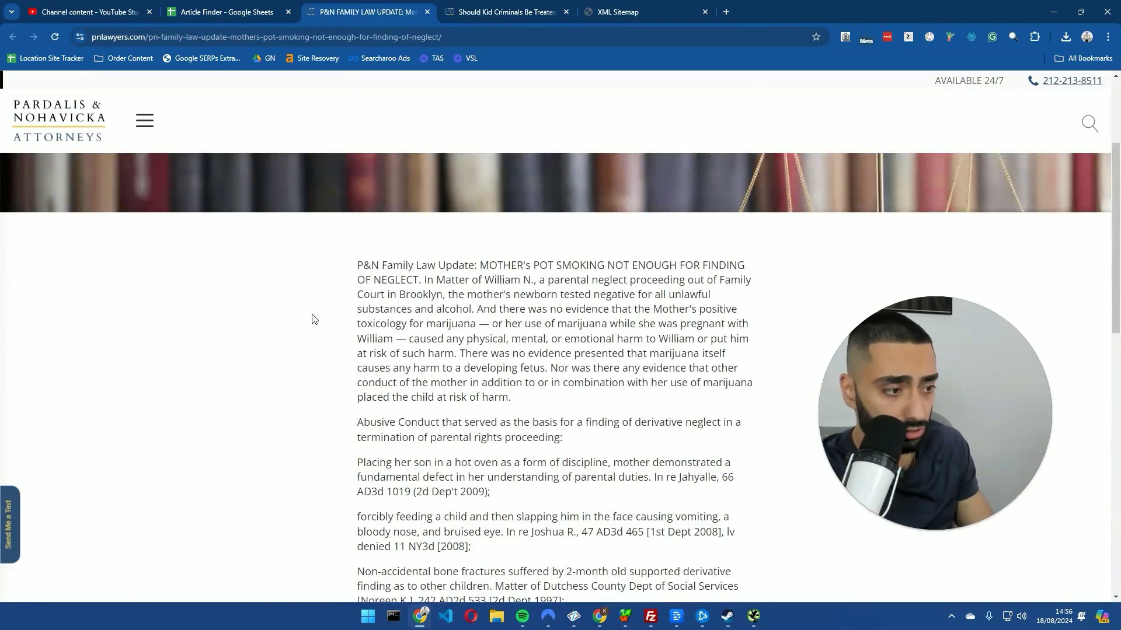
key("ctrl+w")
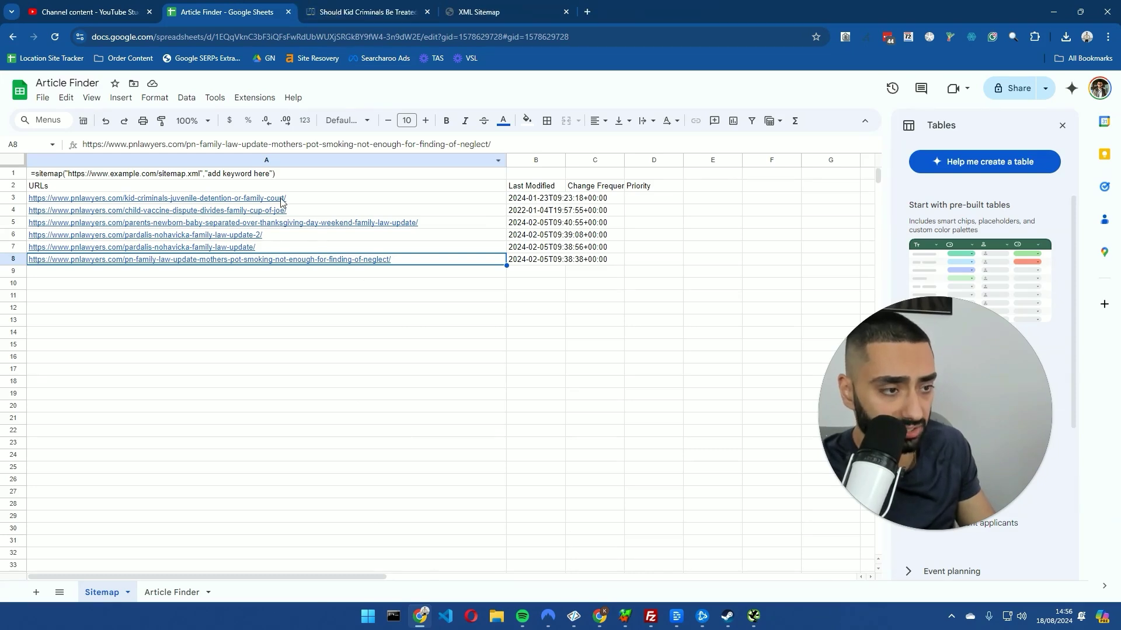
left_click_drag(281, 201, 307, 262)
key("ctrl+c")
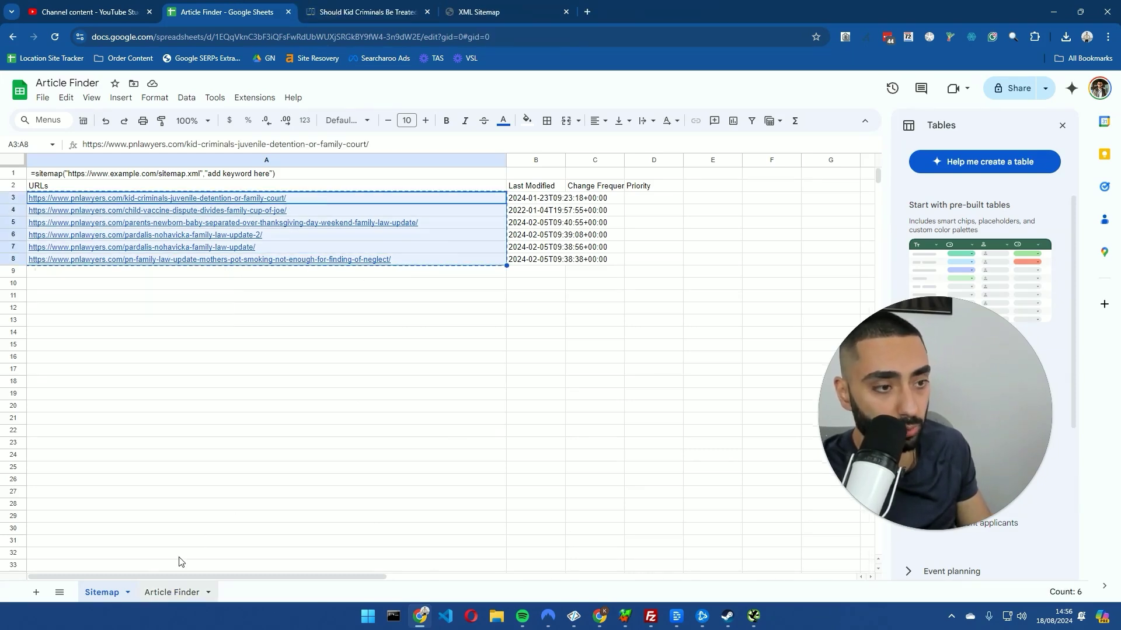
Replace the old outdoorgearlab URLs in Article Finder A2:A14 with the six pnlawyers URLs
left_click(172, 592)
left_click_drag(198, 187, 204, 344)
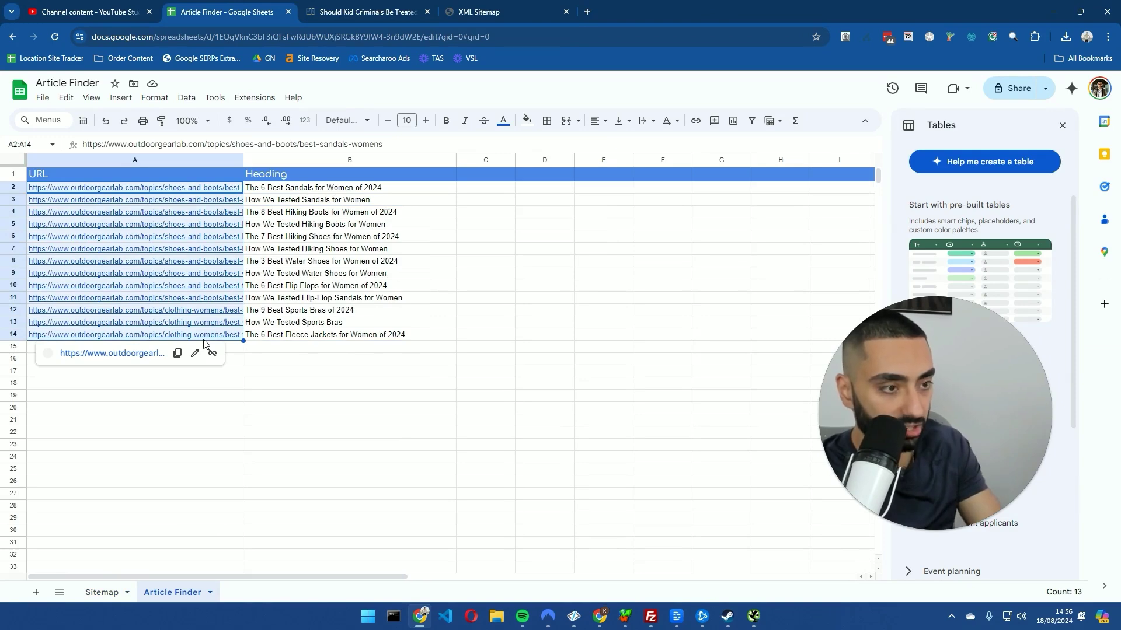
key("Delete")
left_click(195, 188)
key("ctrl+v")
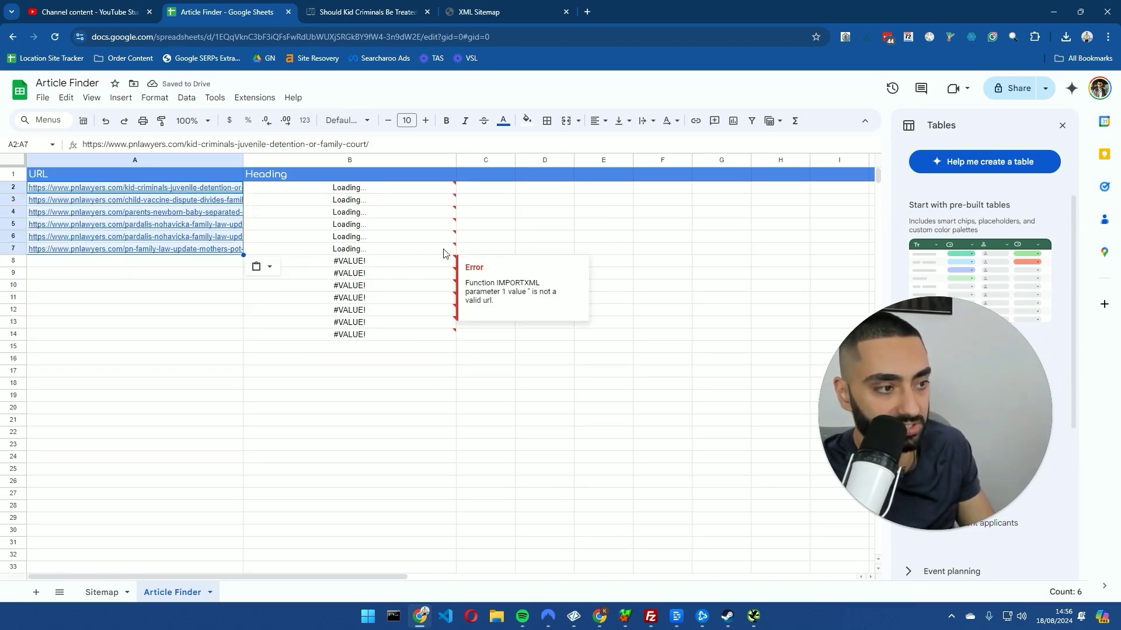
Check the fetched H1 headings and autofit column B to show them in full
left_click(283, 189)
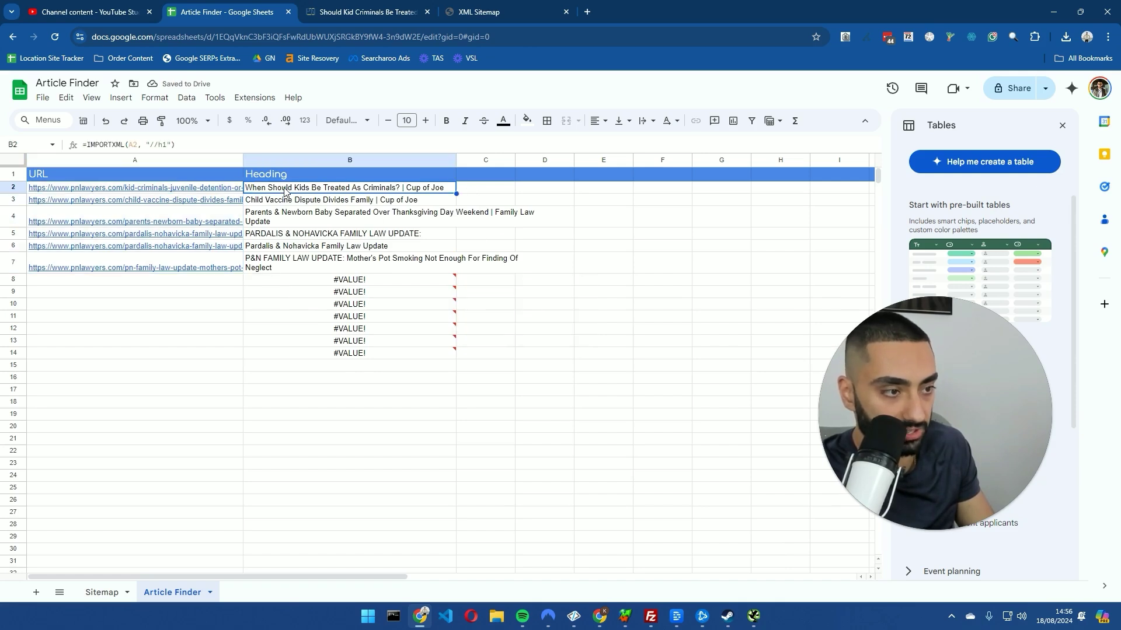
left_click(313, 202)
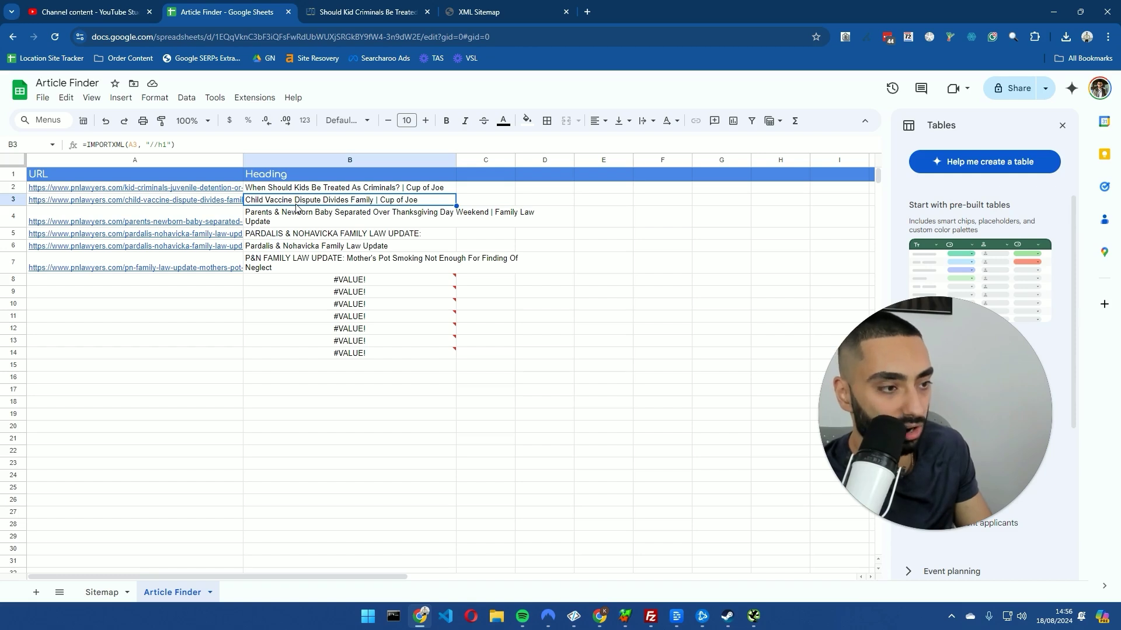
double_click(456, 160)
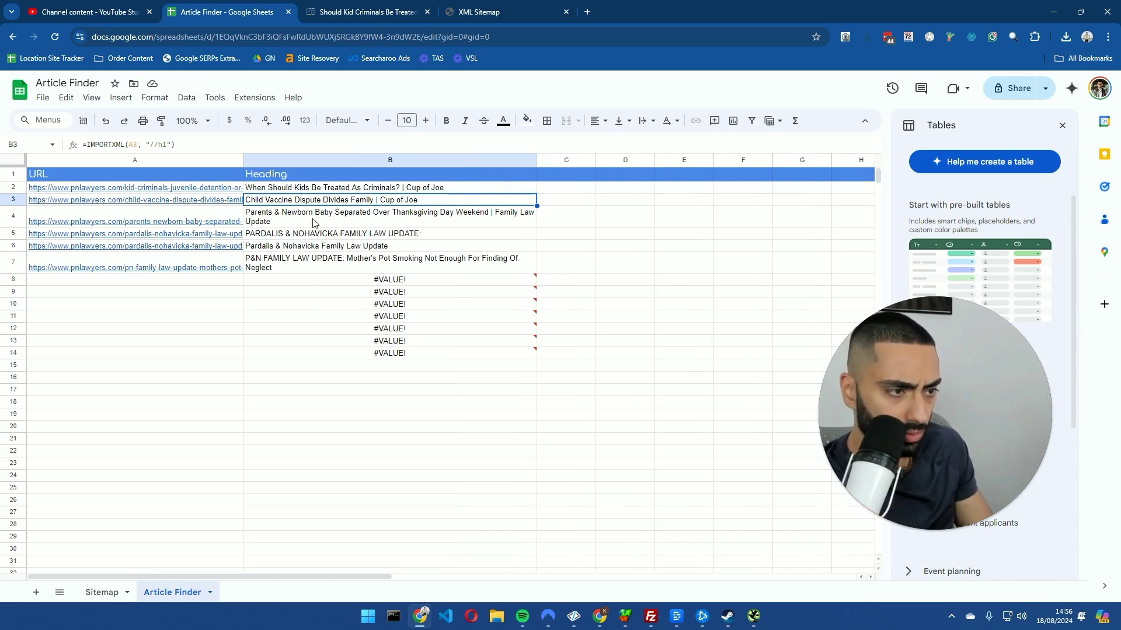
left_click_drag(421, 226, 403, 269)
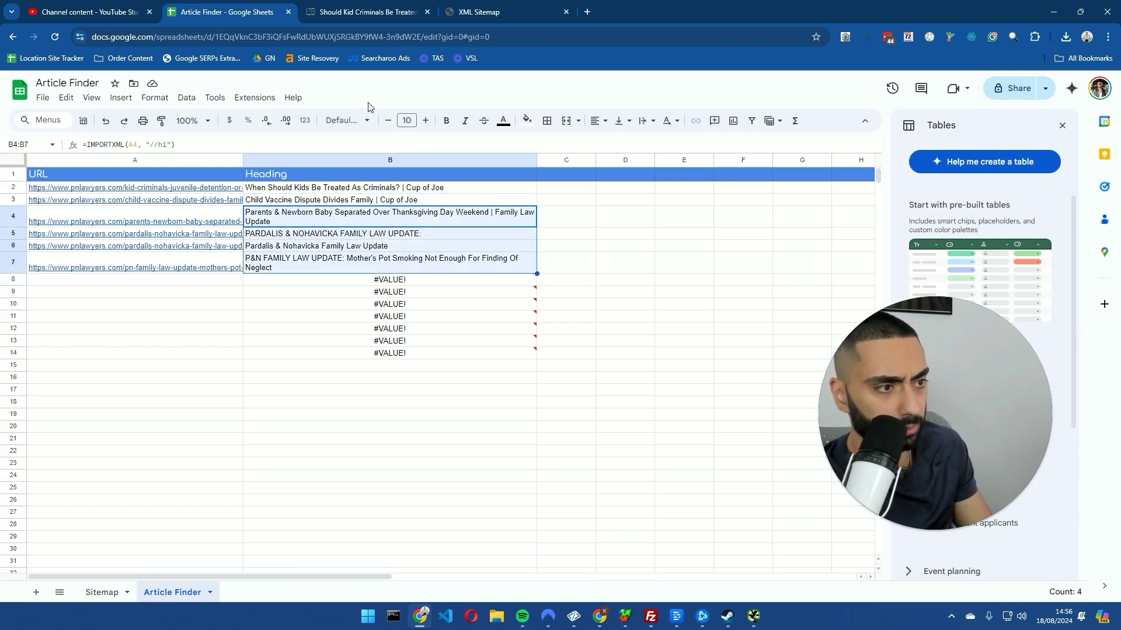
left_click(346, 5)
left_click(222, 9)
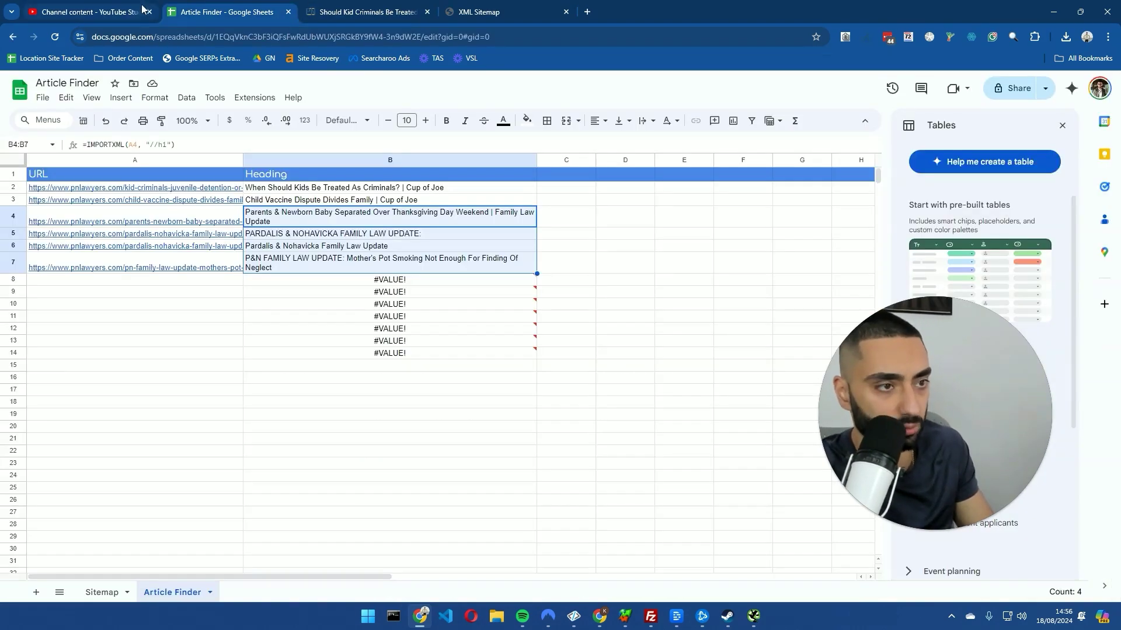
Change the Sitemap A2 formula's keyword from family to injury
left_click(97, 592)
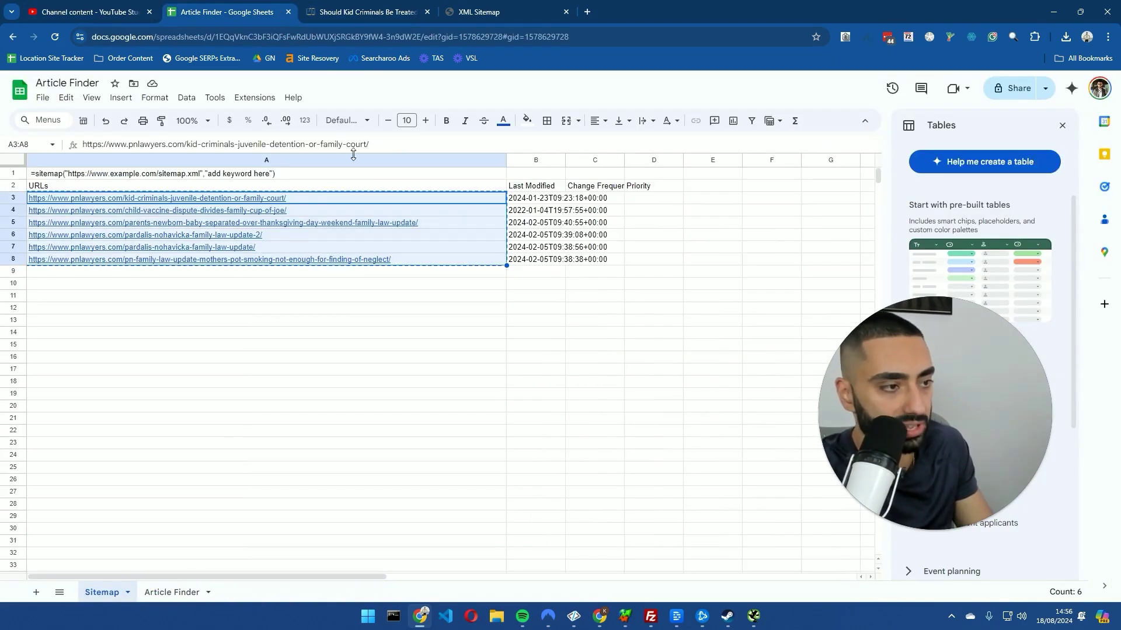
left_click(370, 186)
double_click(365, 144)
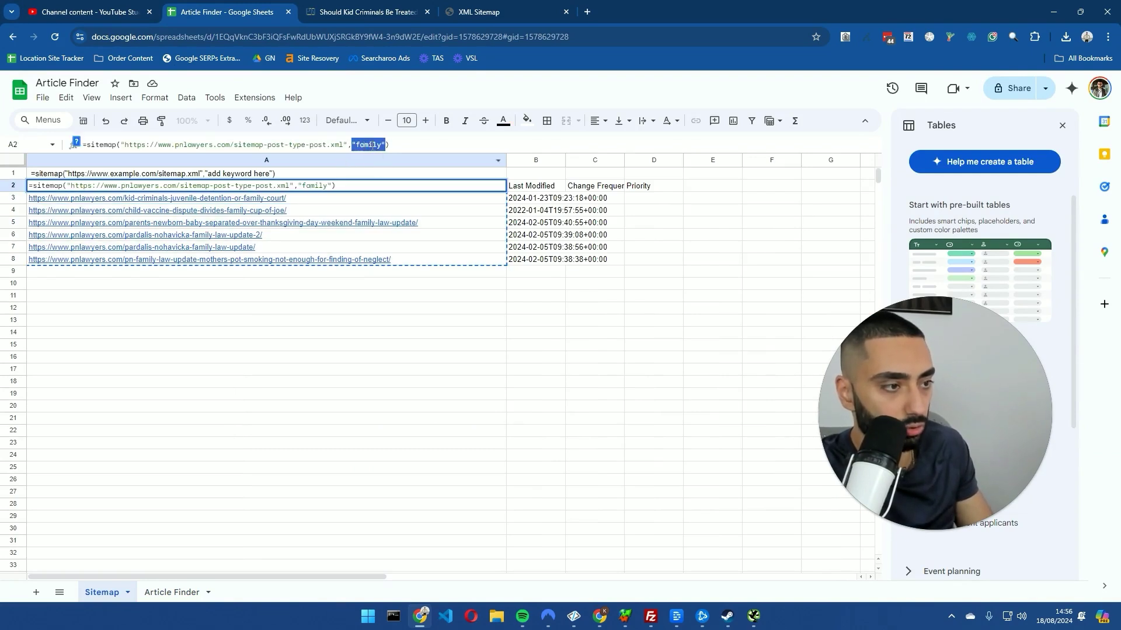
left_click_drag(380, 145, 357, 145)
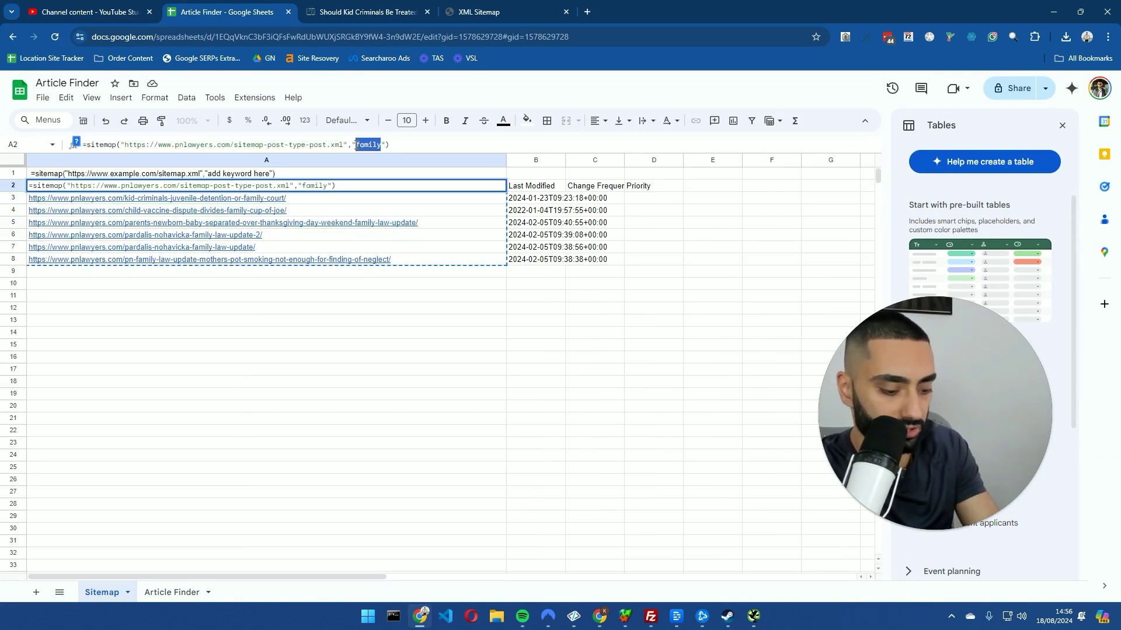
type("injur")
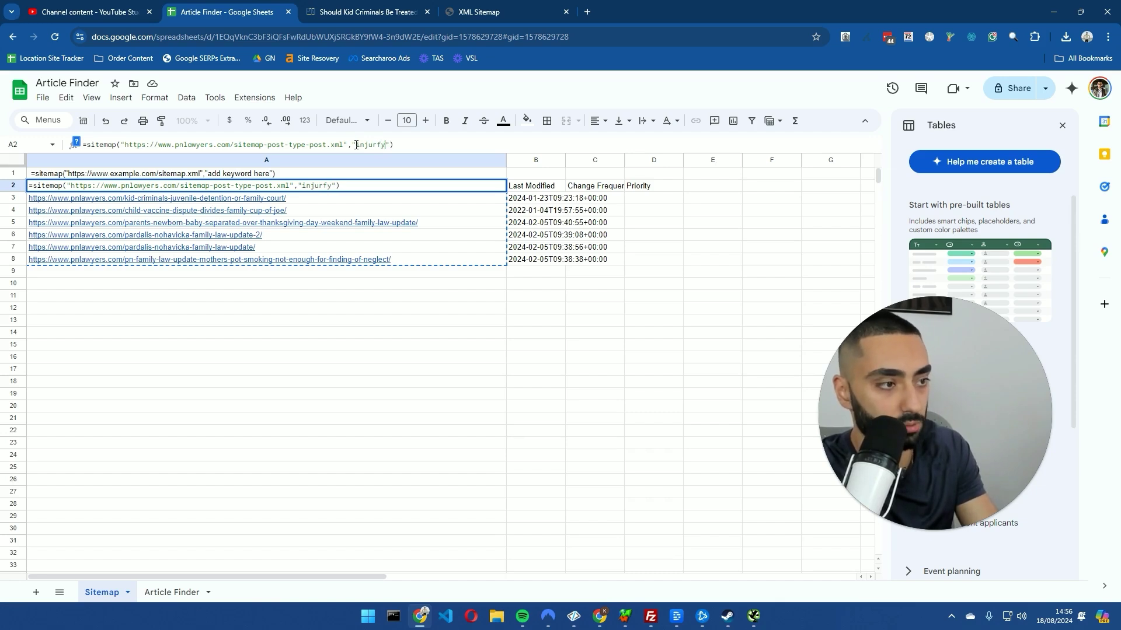
type("f")
key("BackSpace")
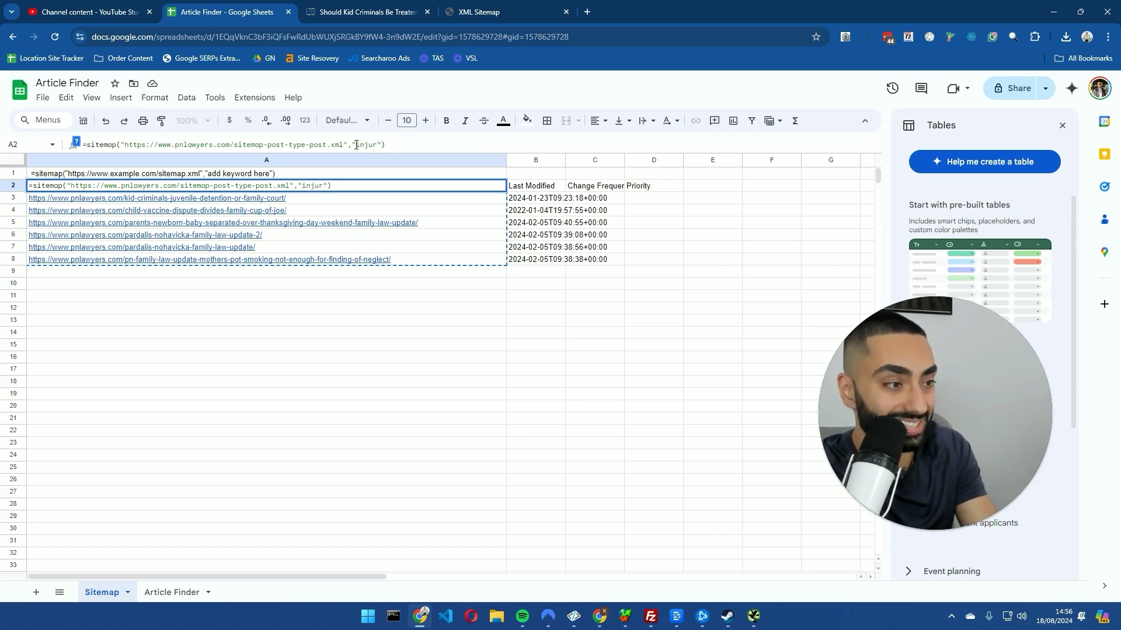
type("y")
key("Return")
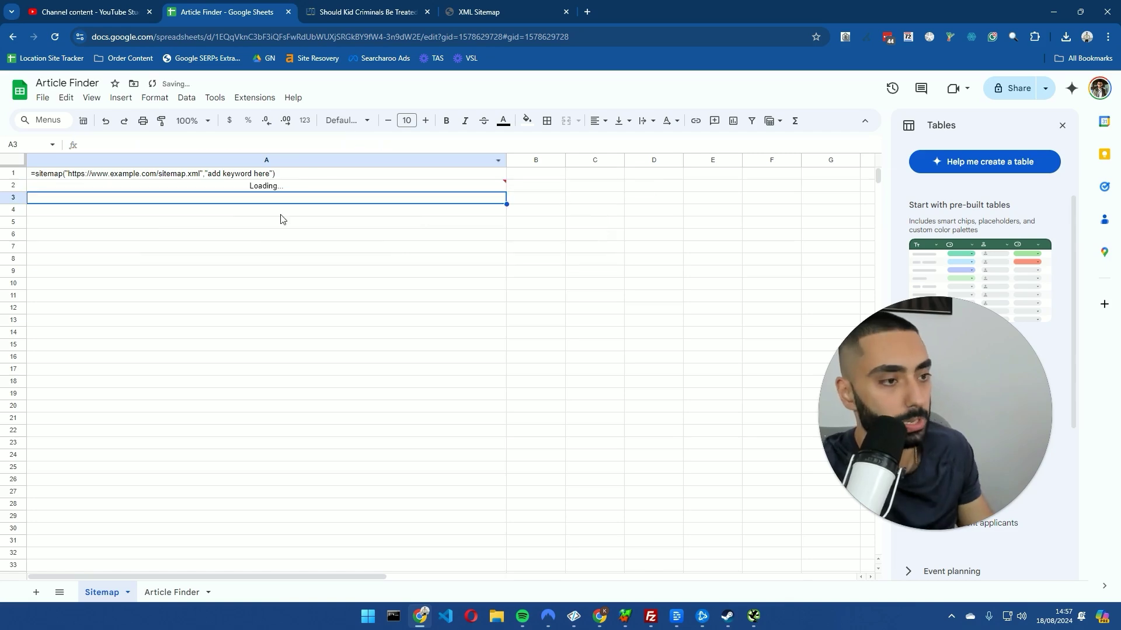
left_click(287, 190)
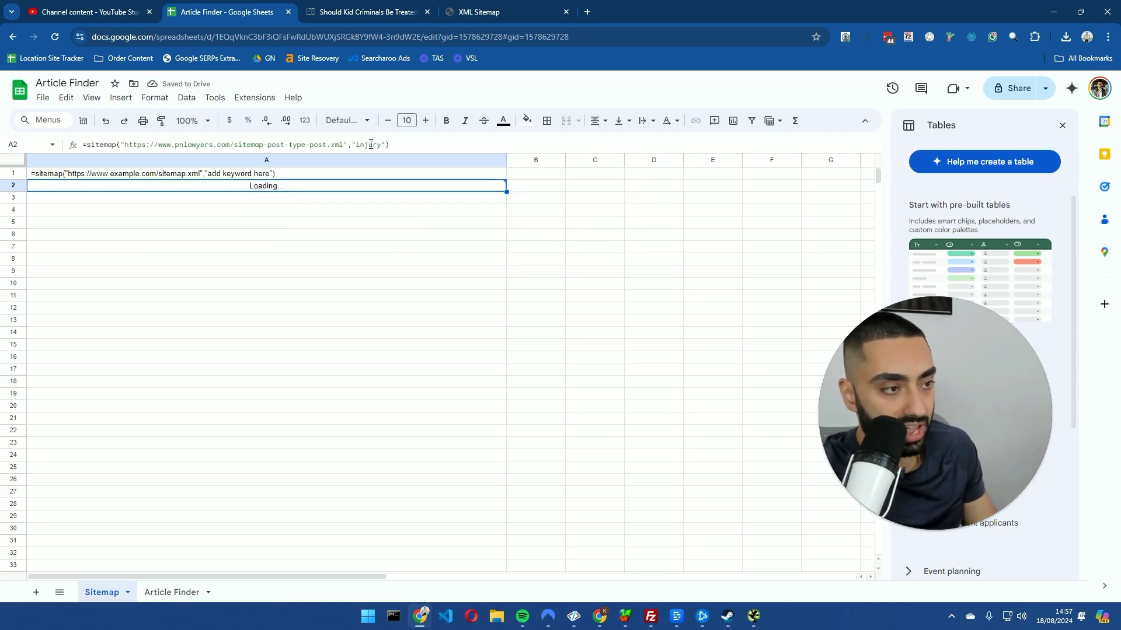
Return the browser zoom to 100% and select the first injury URL in A3
key("ctrl+plus")
key("ctrl+plus")
key("ctrl+plus")
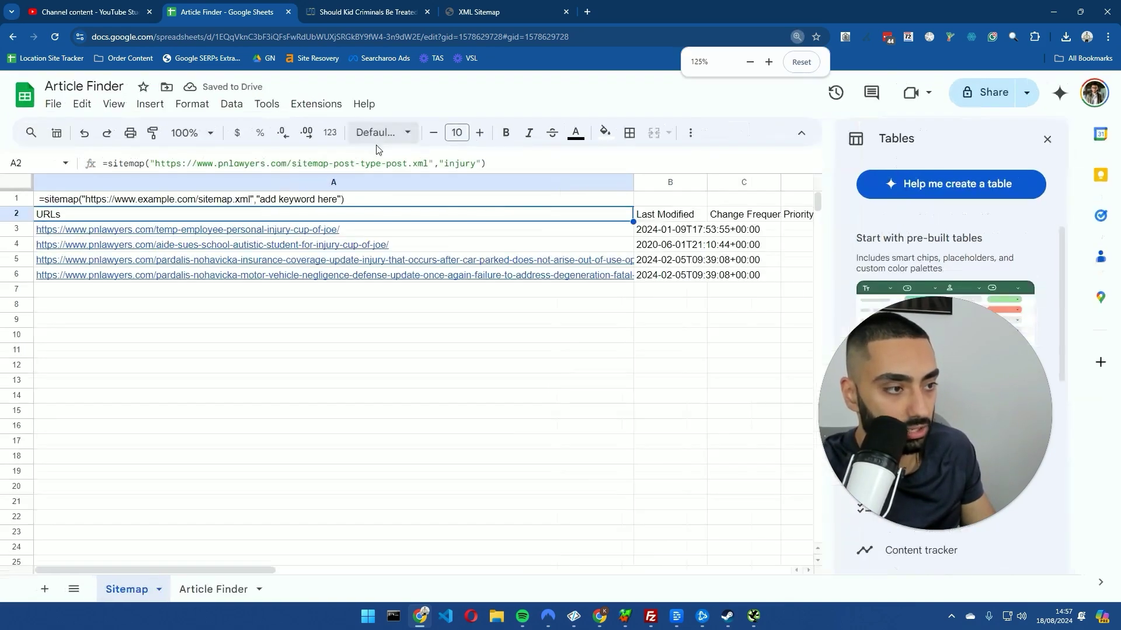
key("ctrl+minus")
key("ctrl+minus")
key("ctrl+minus")
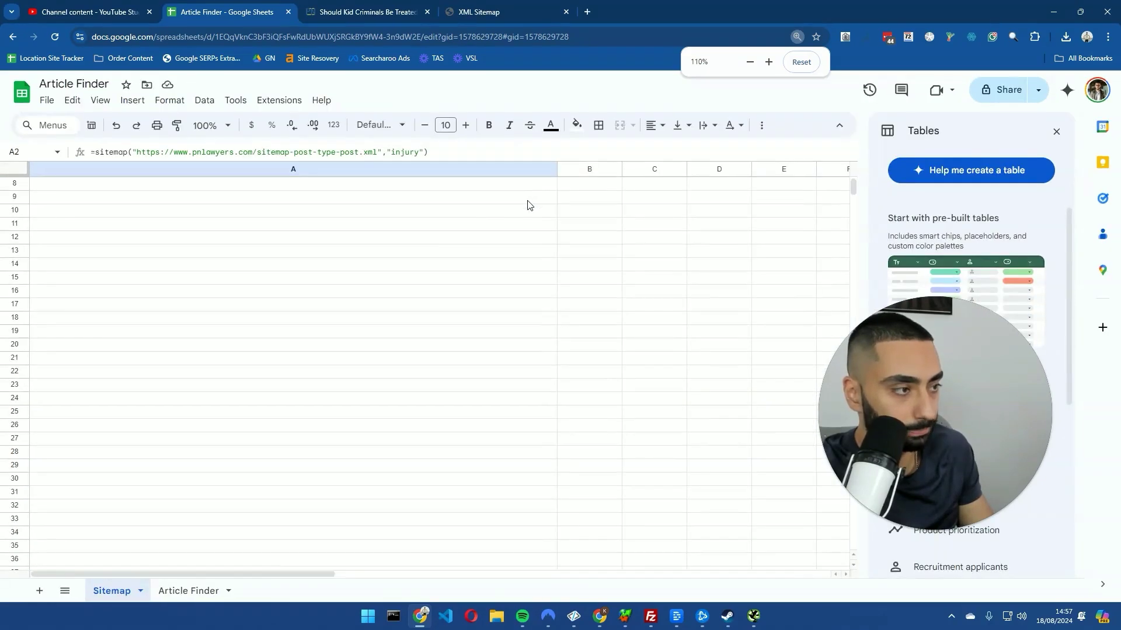
key("ctrl+plus")
scroll(477, 234, "down", 1)
scroll(476, 234, "up", 2)
key("ctrl+minus")
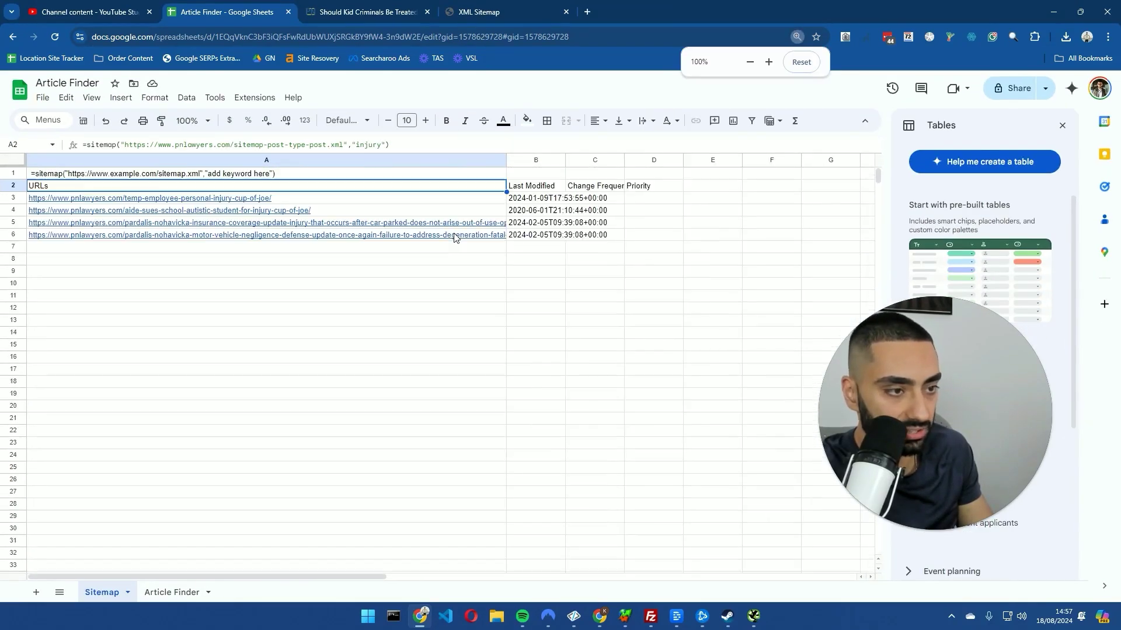
left_click(350, 198)
Paste the four injury URLs into Article Finder A2 and clear the leftover old URLs
left_click(333, 235, "shift")
key("ctrl+c")
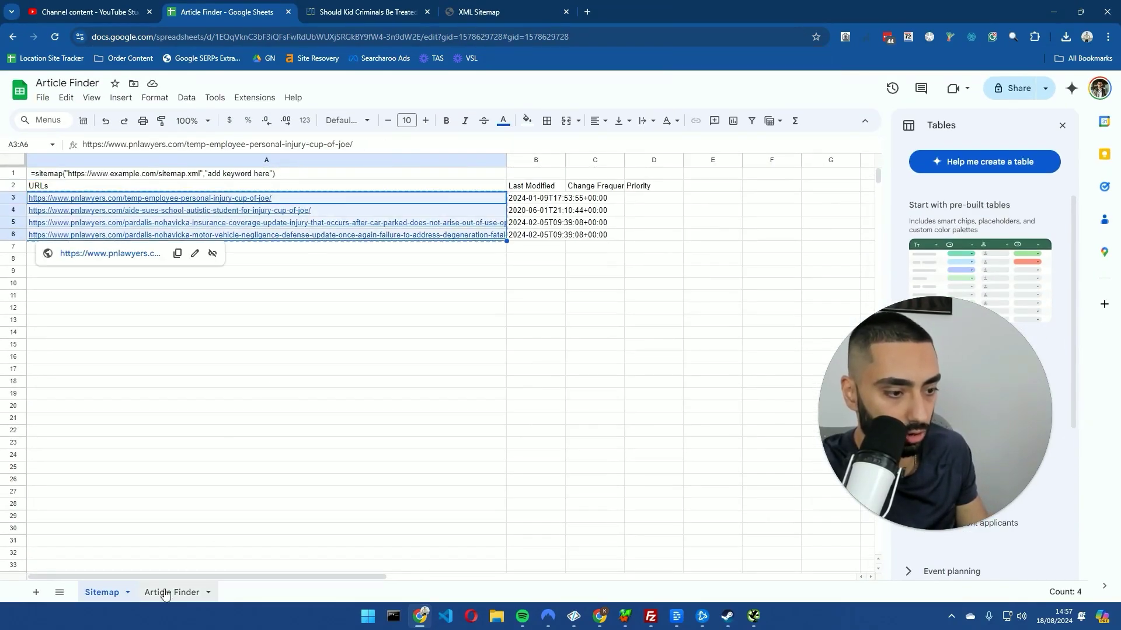
left_click(165, 593)
key("ctrl+v")
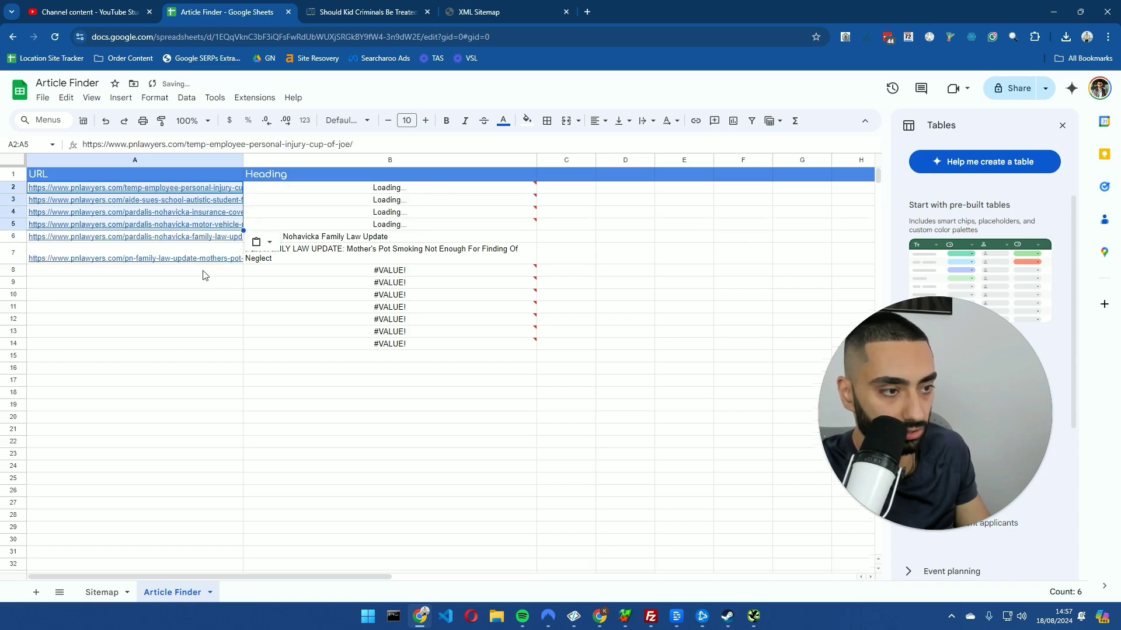
left_click_drag(193, 286, 206, 252)
key("Delete")
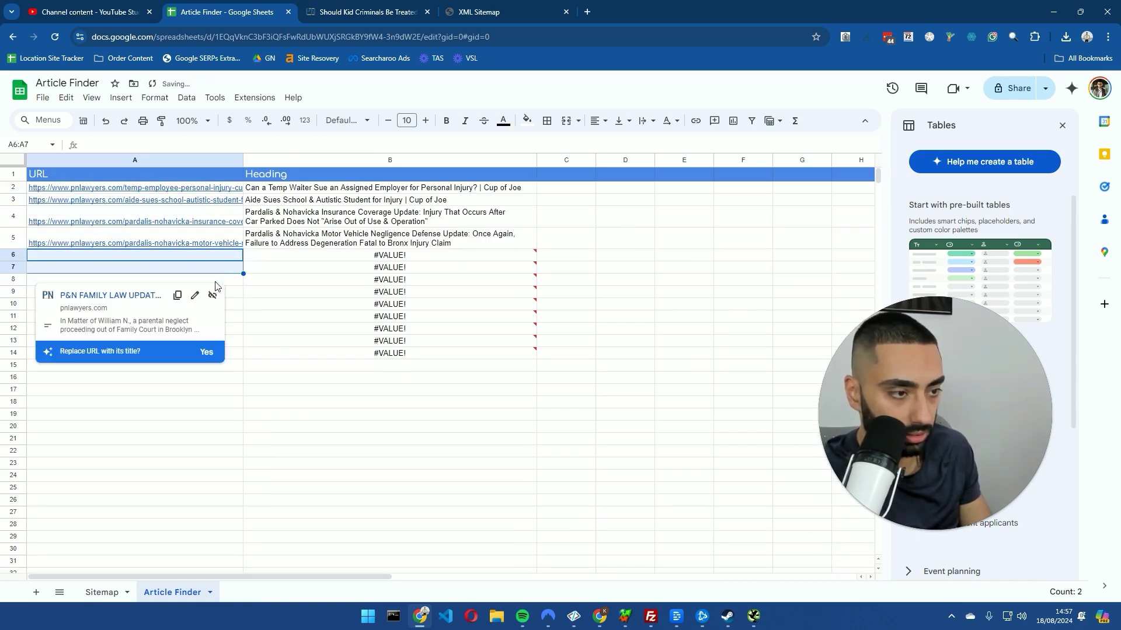
Check the fetched H1 headings in B2:B5
left_click(270, 189)
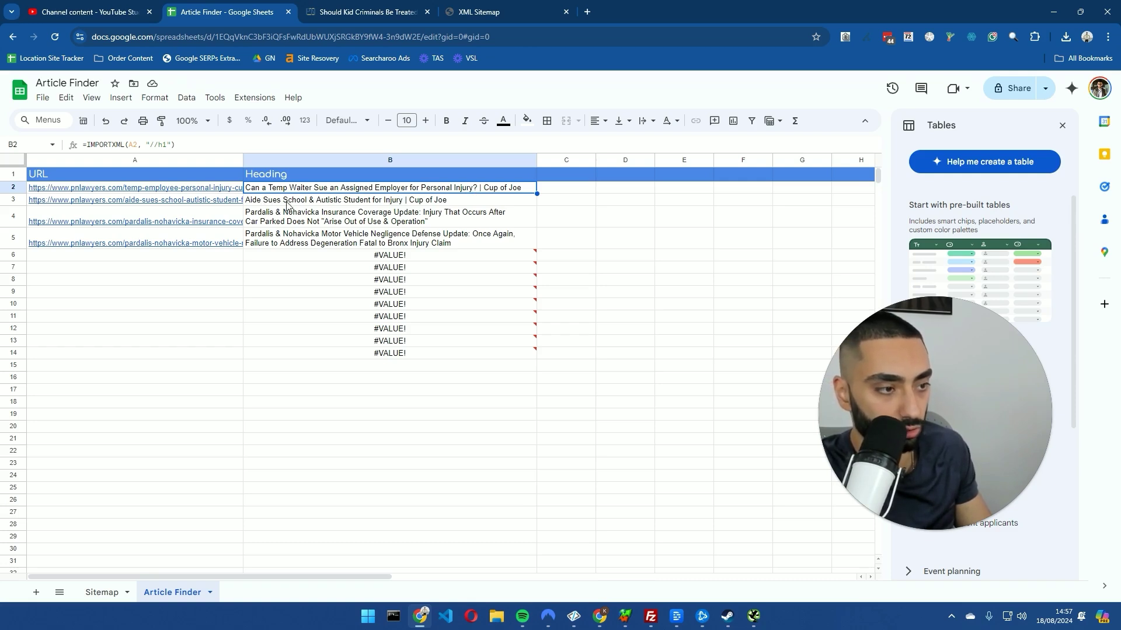
left_click(353, 203)
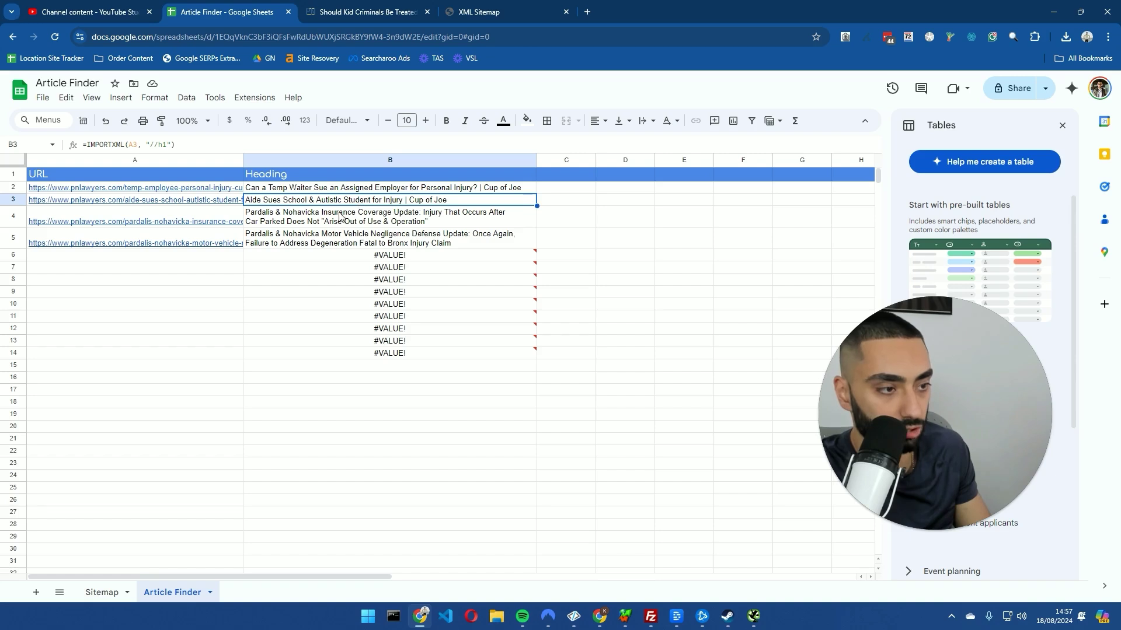
left_click_drag(315, 217, 353, 236)
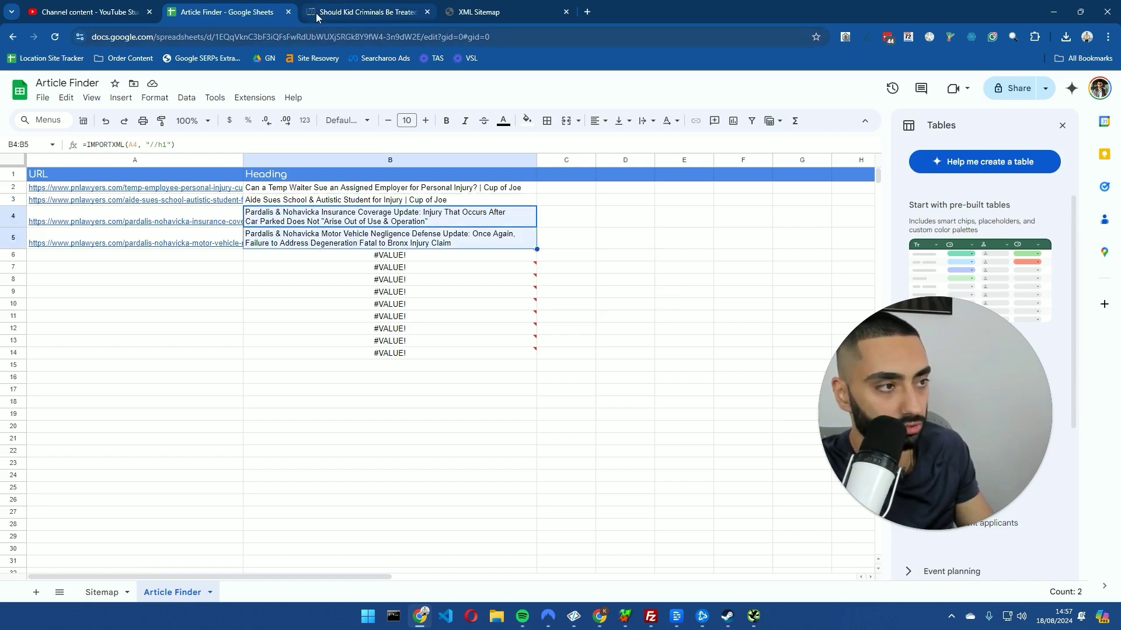
In a new tab, search Google for 'hvac california'
left_click(339, 17)
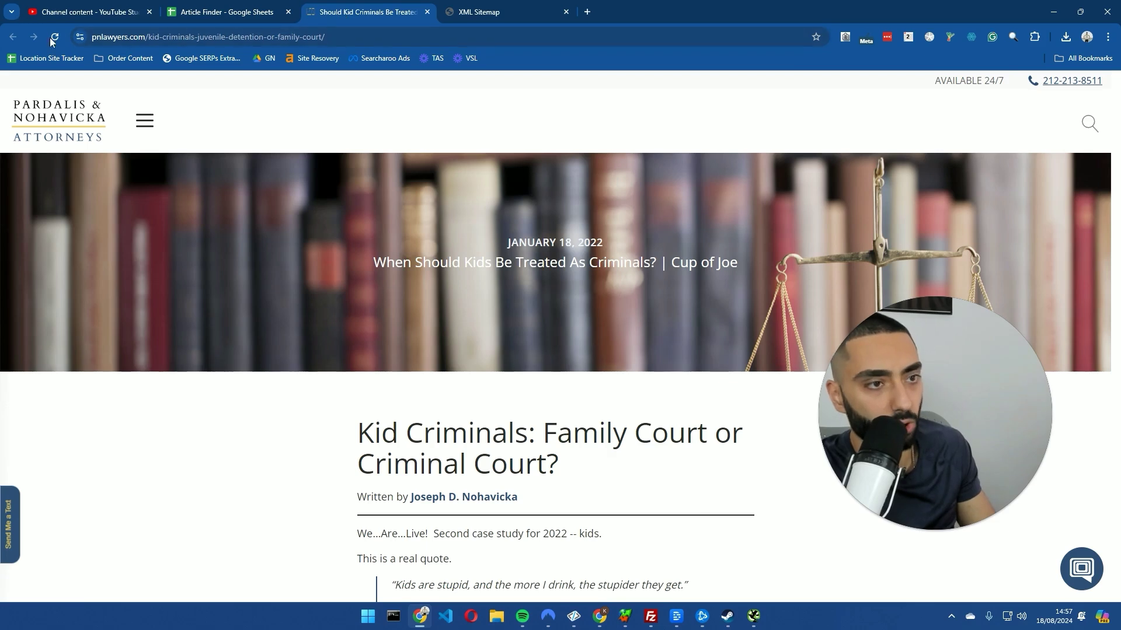
left_click(227, 33)
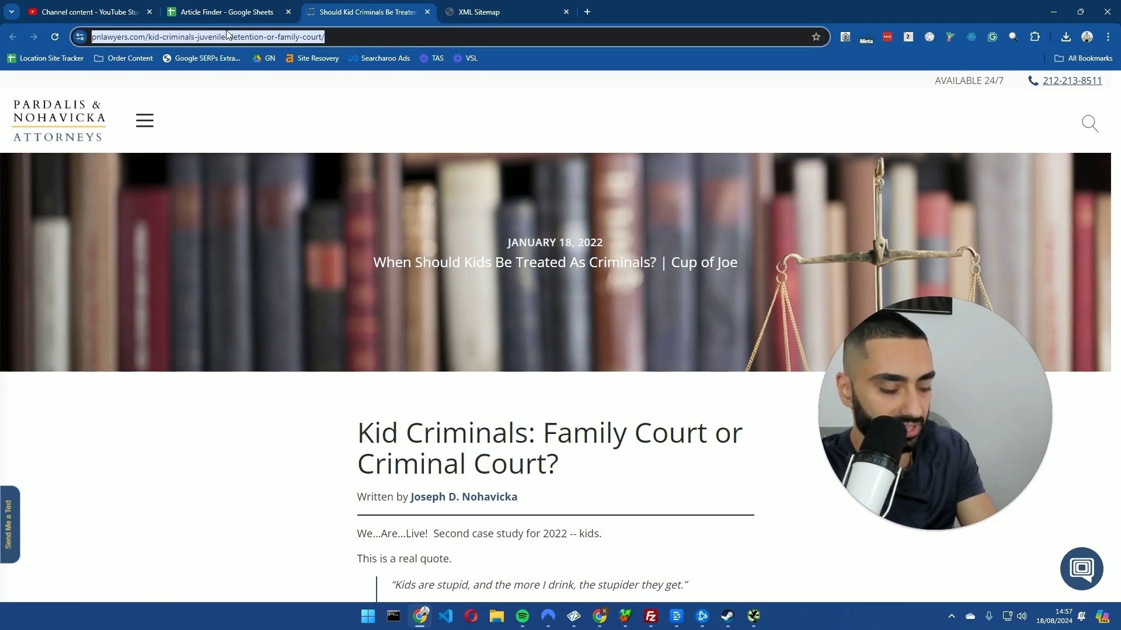
left_click(589, 12)
type("goog")
key("Return")
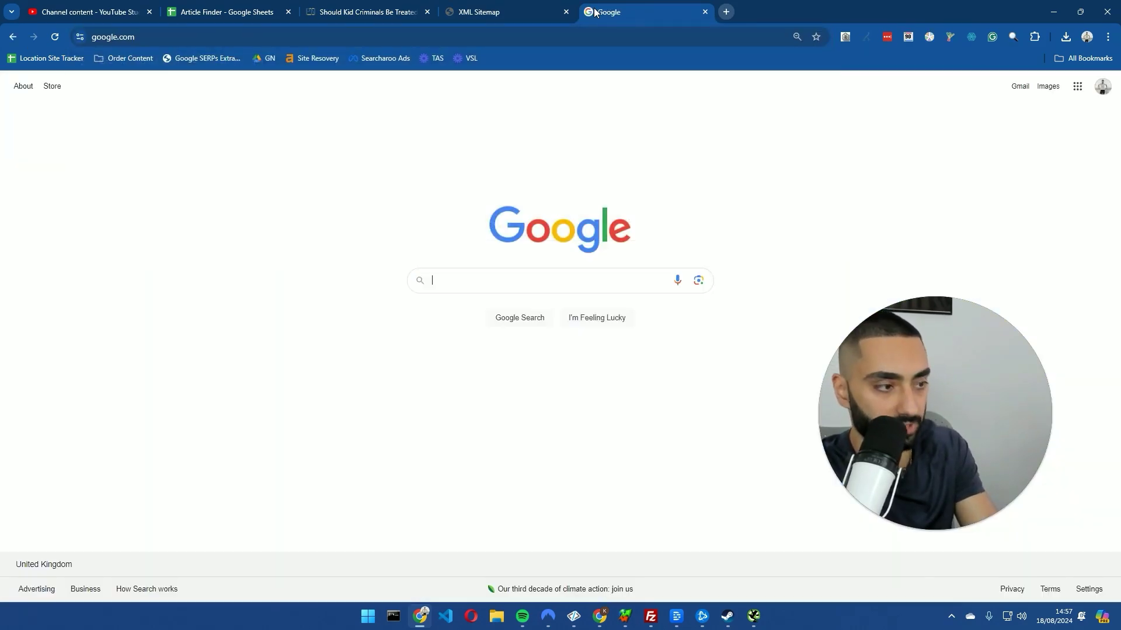
type("hvac california")
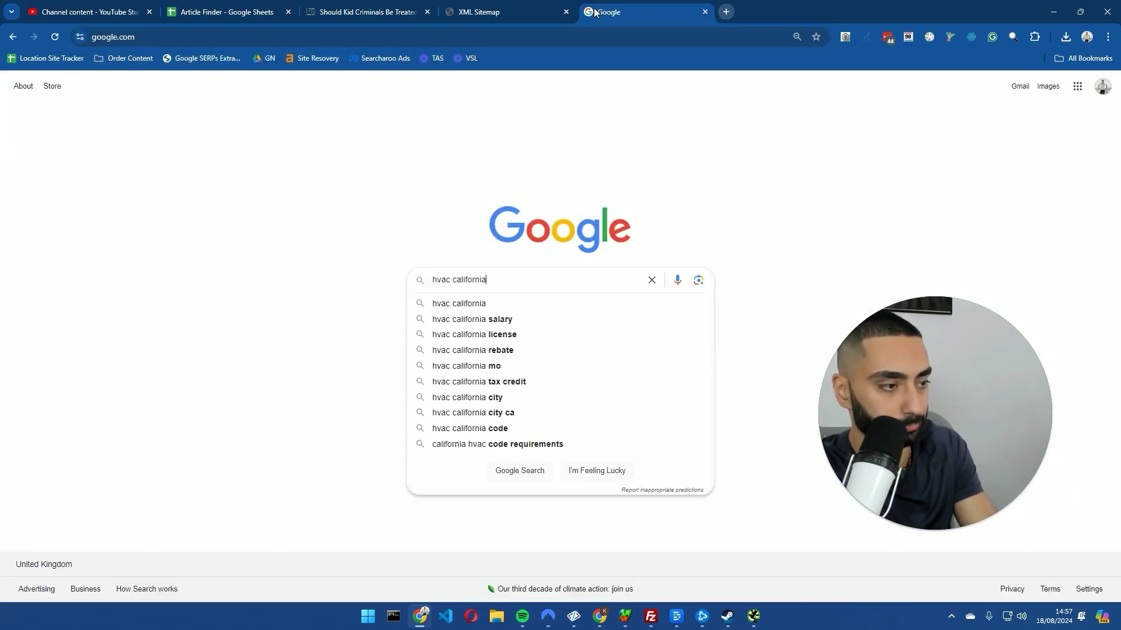
key("Return")
Open the NexGen HVAC & Plumbing result and load its /robots.txt file
scroll(37, 285, "down", 10)
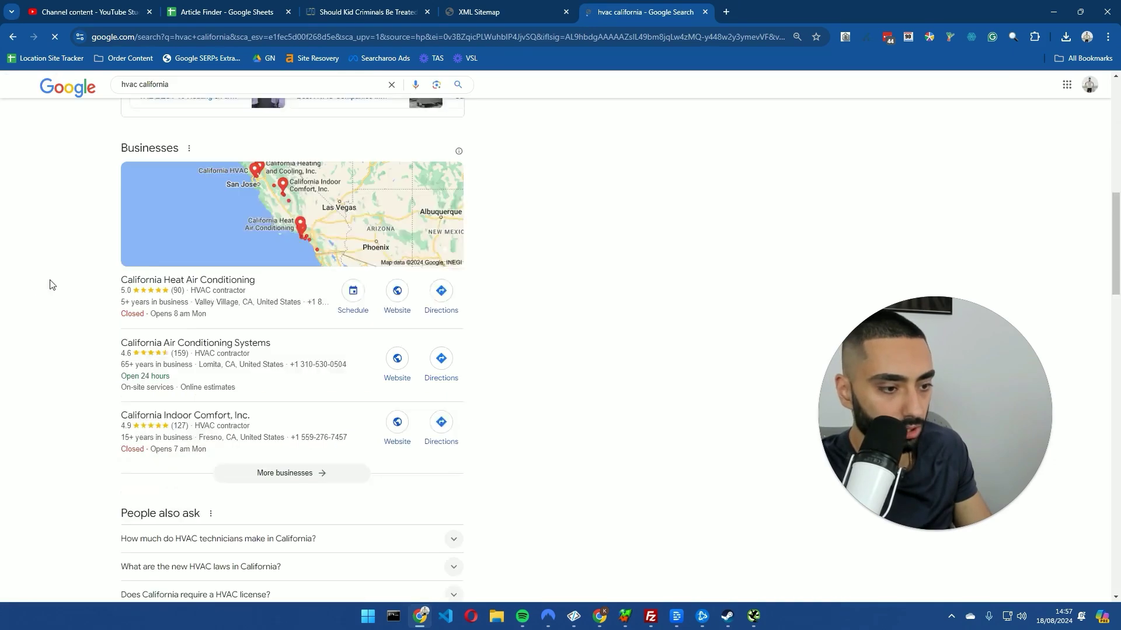
scroll(64, 278, "down", 6)
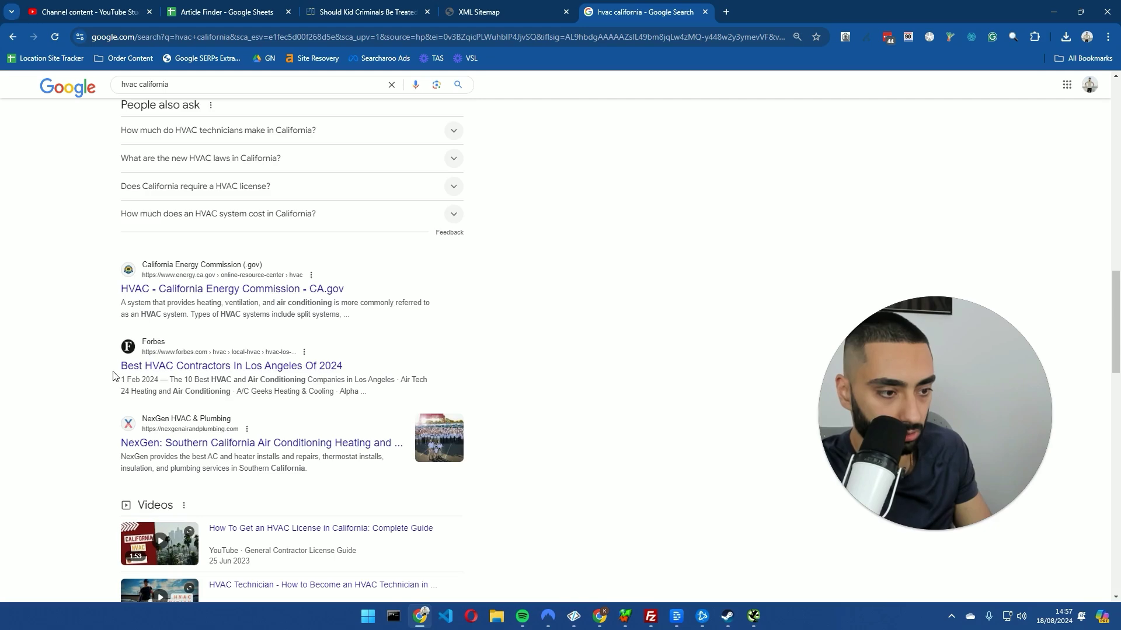
scroll(115, 377, "down", 2)
left_click(206, 328)
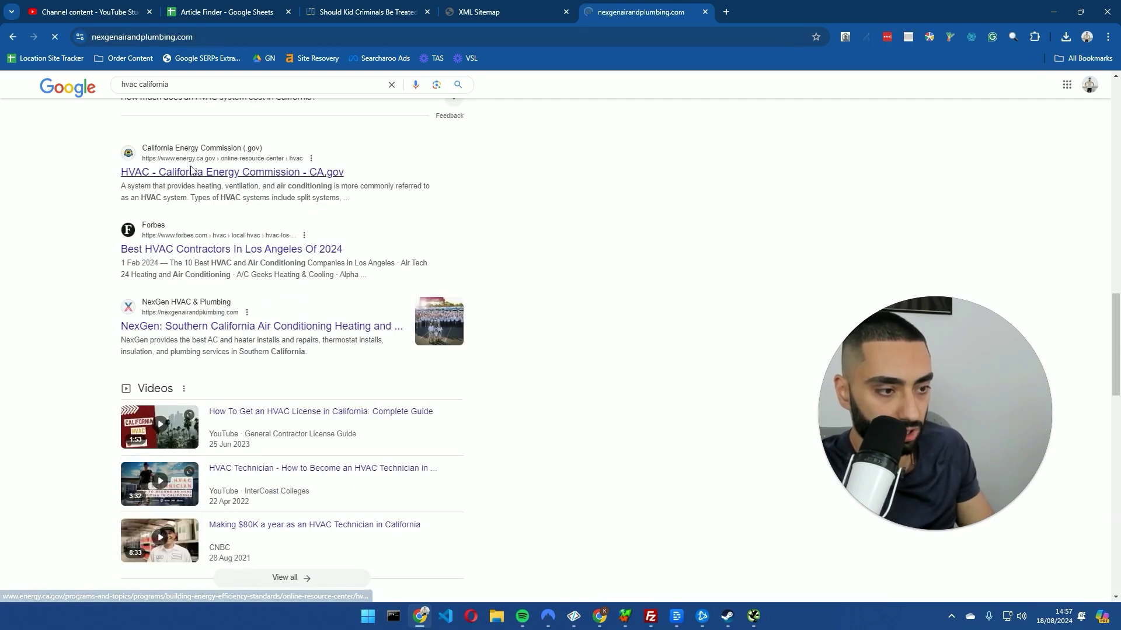
left_click(265, 38)
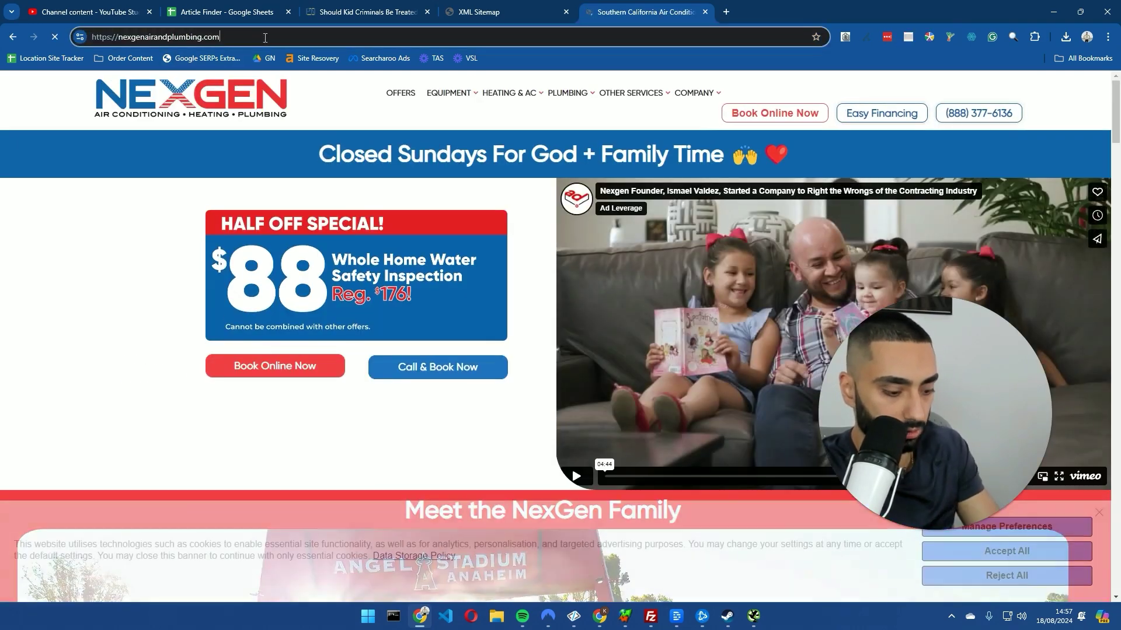
type("/r")
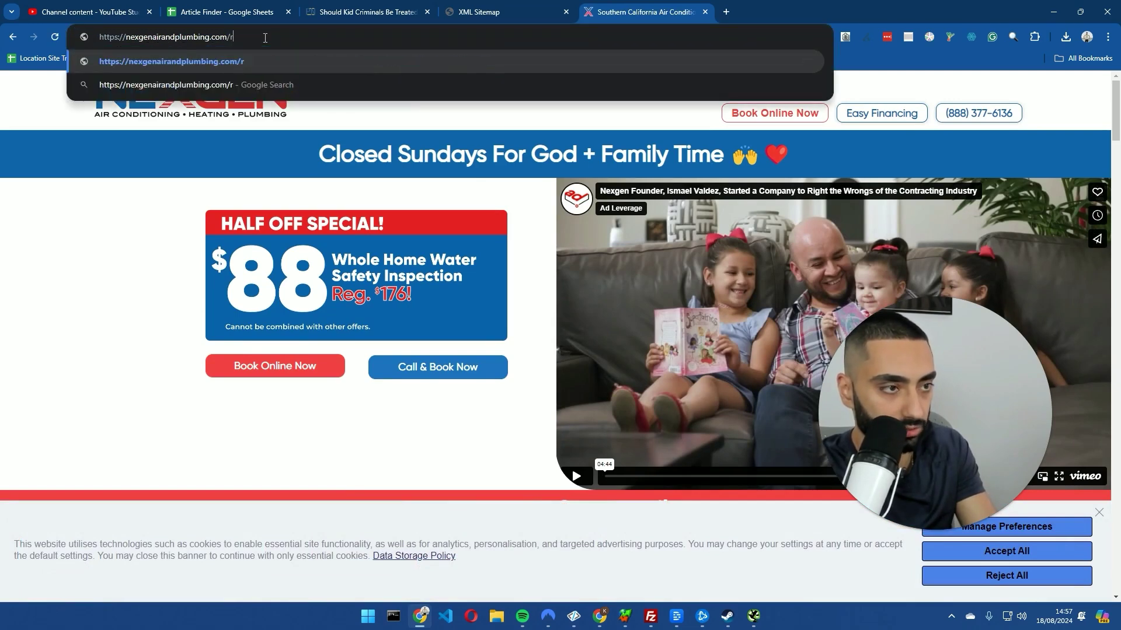
type("obots.txt")
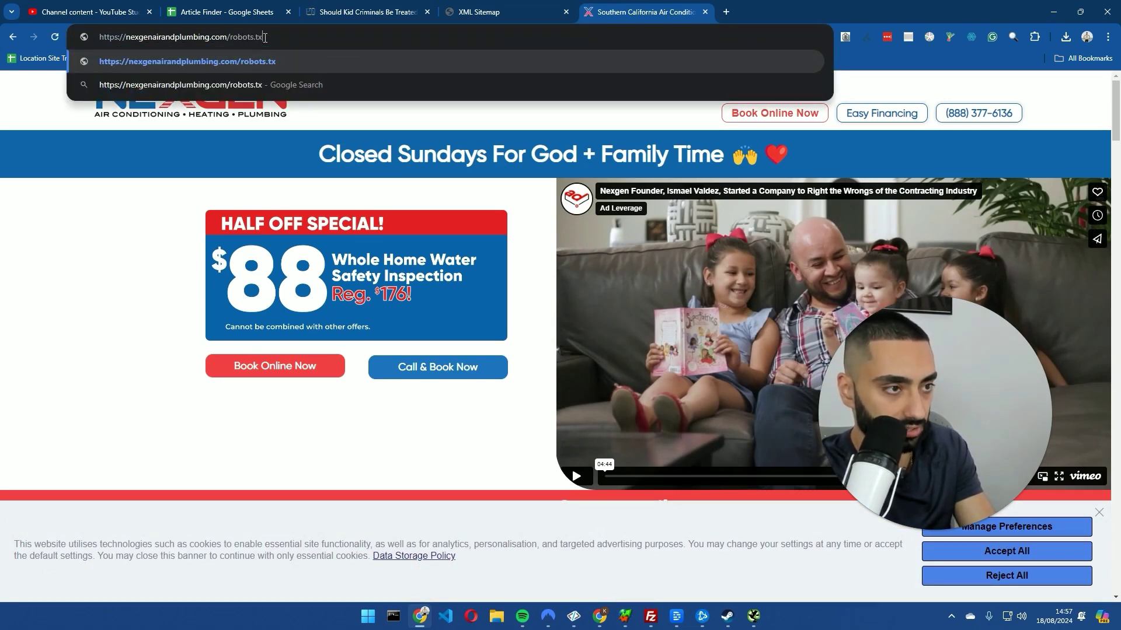
key("Return")
Follow the robots.txt sitemap index to post-sitemap.xml and select its address
left_click_drag(254, 127, 45, 126)
key("ctrl+c")
left_click(170, 35)
key("ctrl+v")
key("Return")
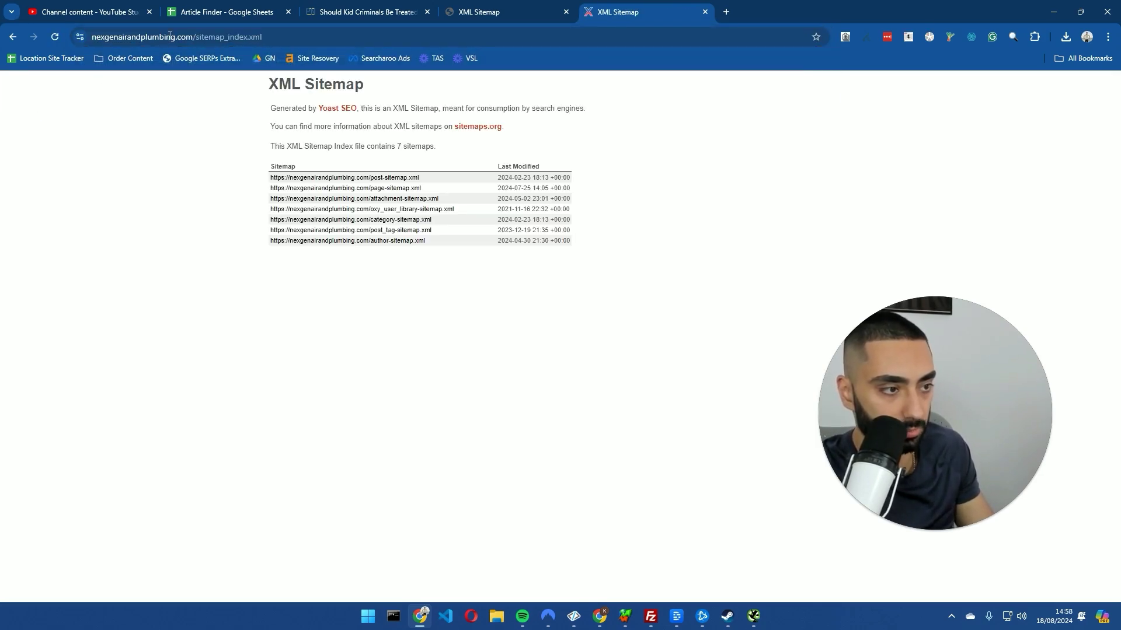
left_click(170, 35)
left_click(398, 178)
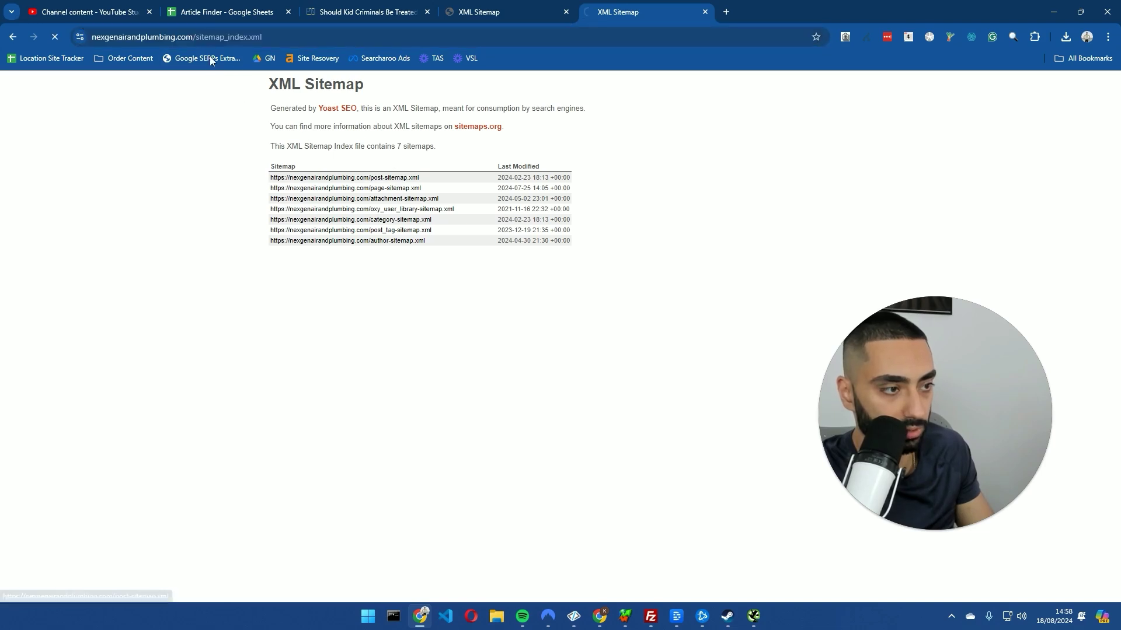
left_click(203, 35)
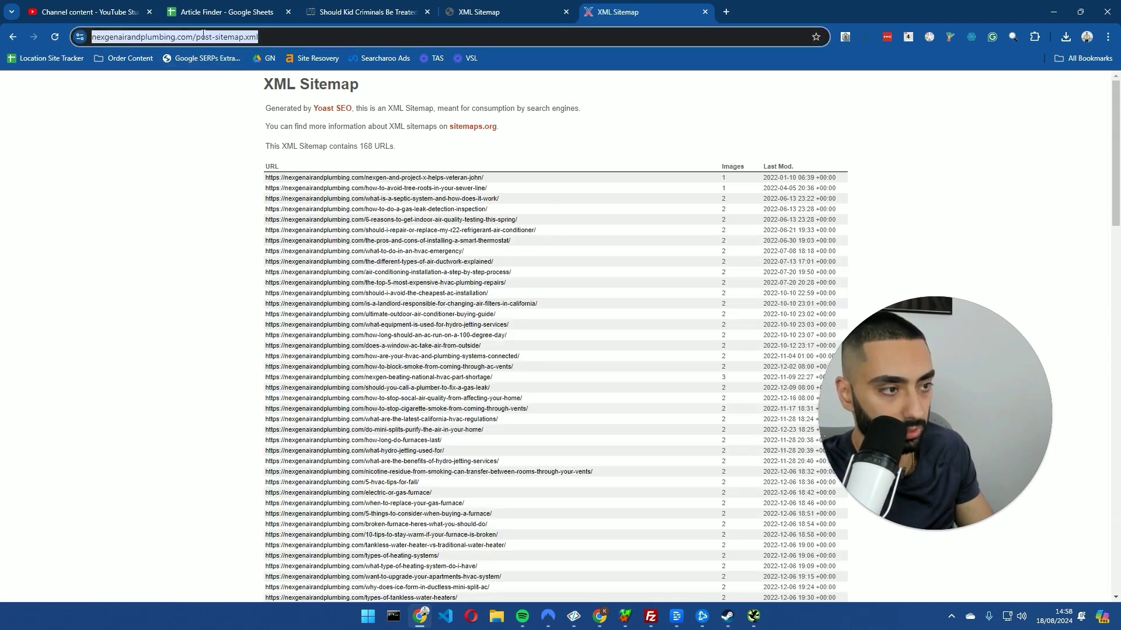
Replace the pnlawyers sitemap URL in the Sitemap A2 formula with the NexGen post-sitemap URL
left_click(229, 9)
left_click(102, 593)
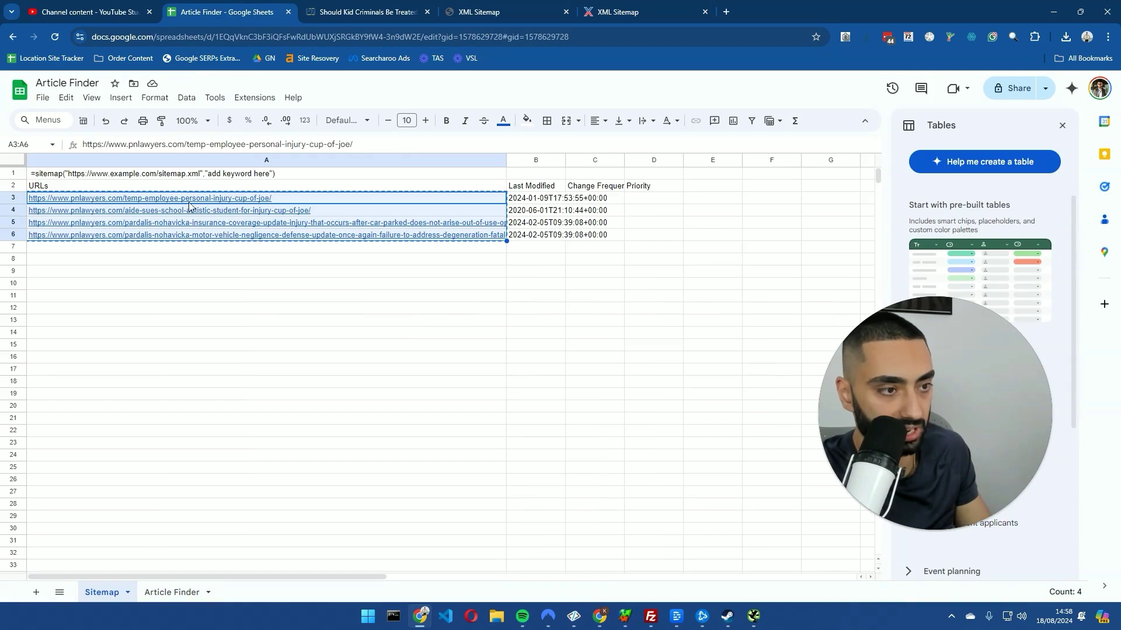
left_click(219, 187)
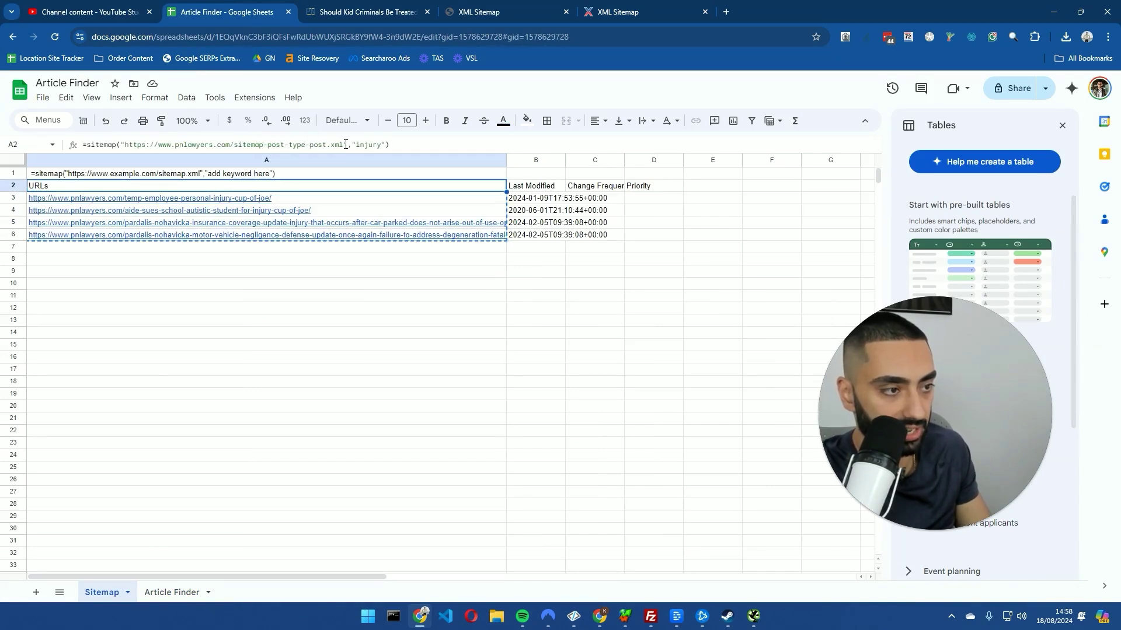
left_click_drag(345, 144, 124, 144)
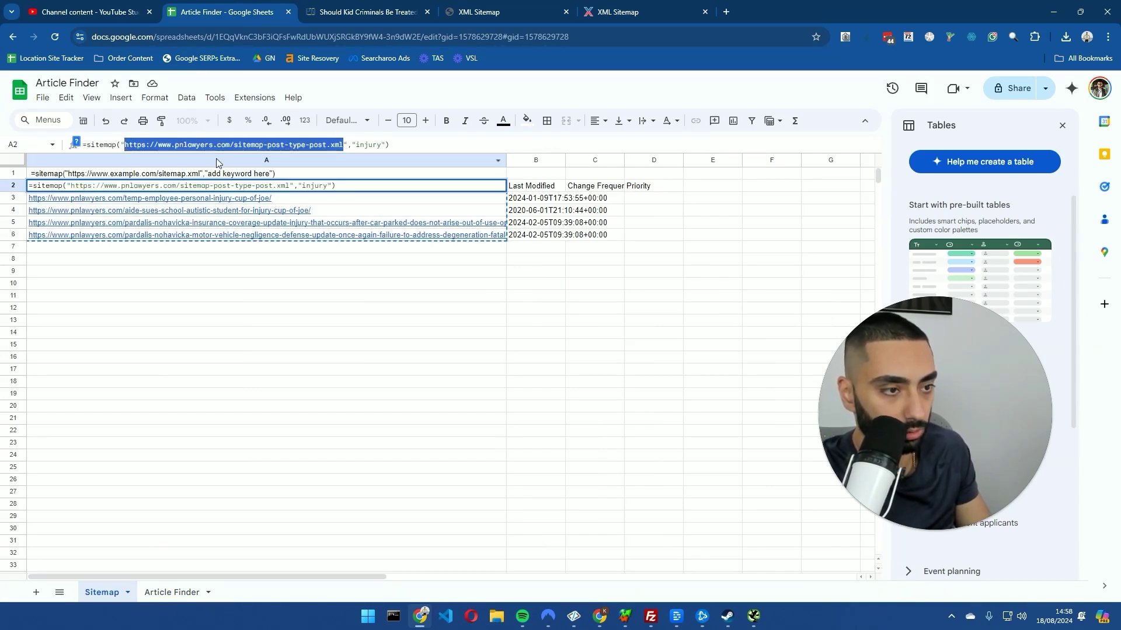
key("ctrl+v")
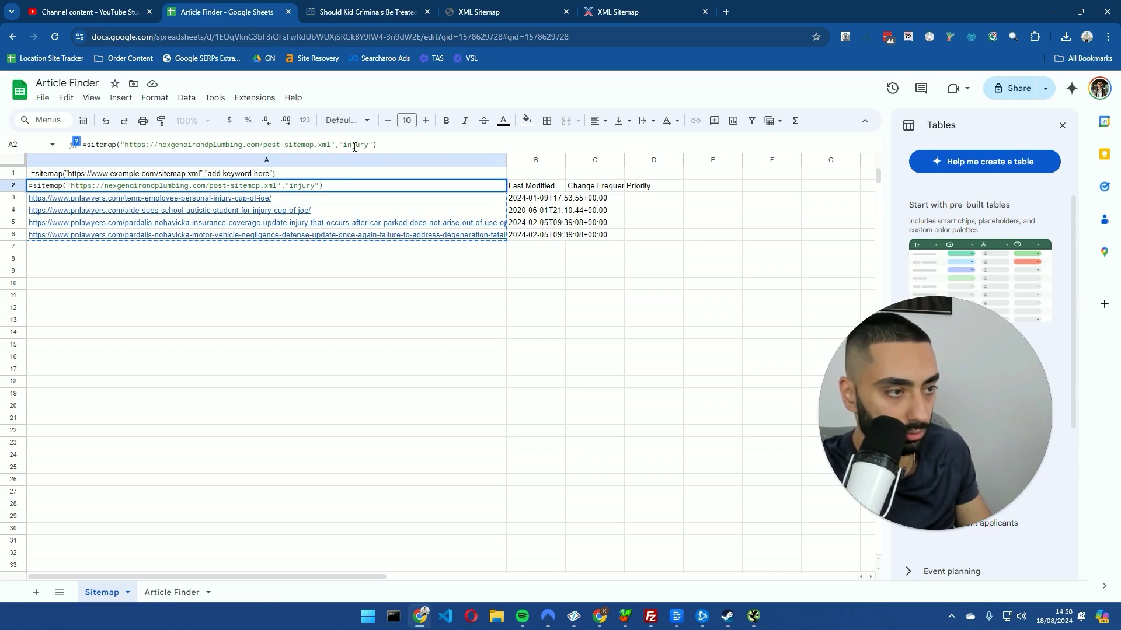
Change the formula's keyword from injury to plumbing
double_click(353, 145)
left_click(364, 144)
left_click_drag(369, 144, 344, 144)
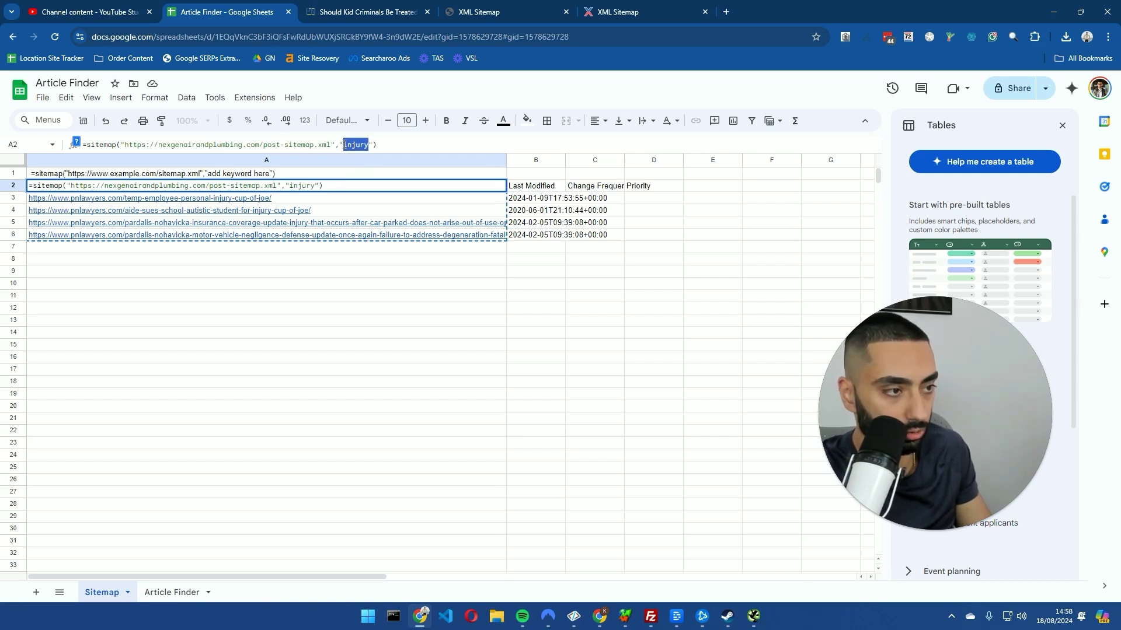
type("plum")
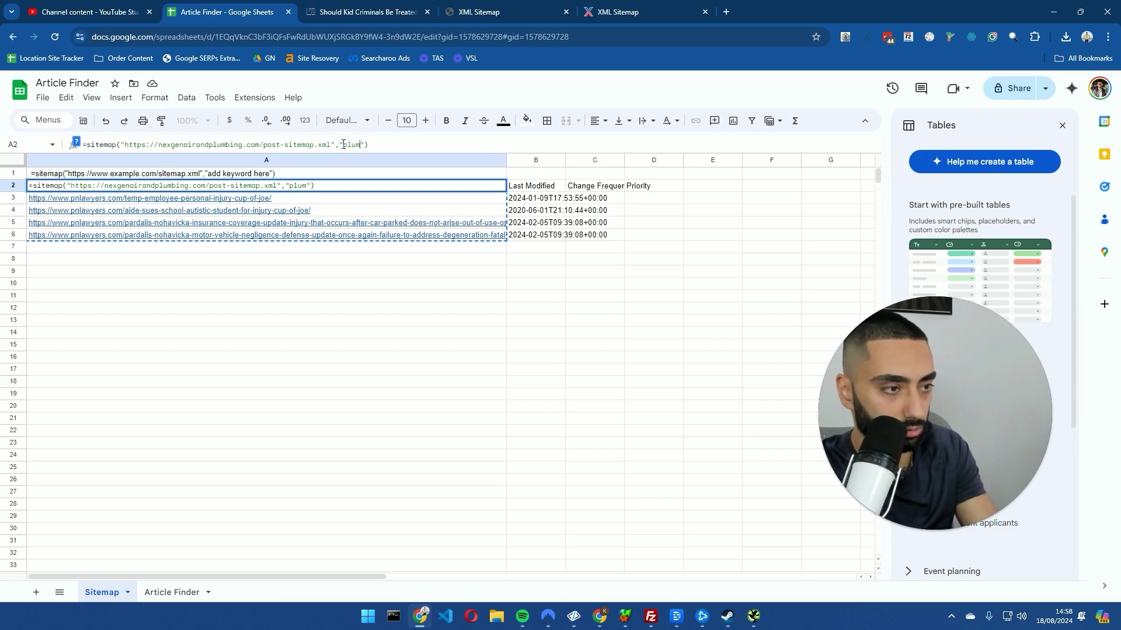
type("bing")
key("Return")
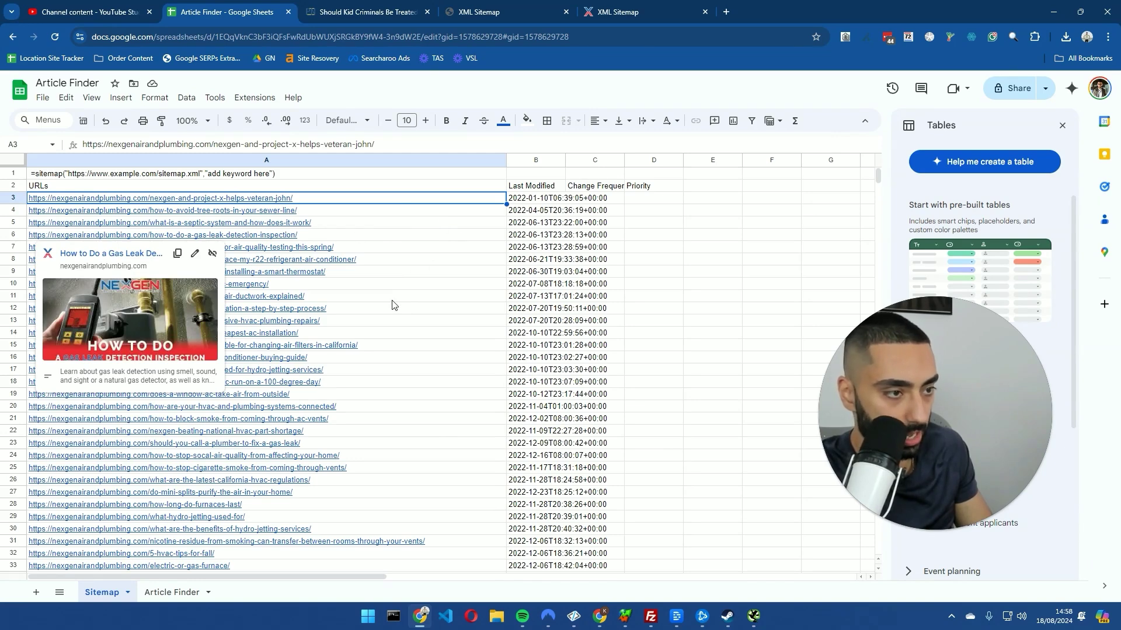
Review the loaded NexGen URLs, then select the plumbing keyword in the A2 formula
left_click(370, 224)
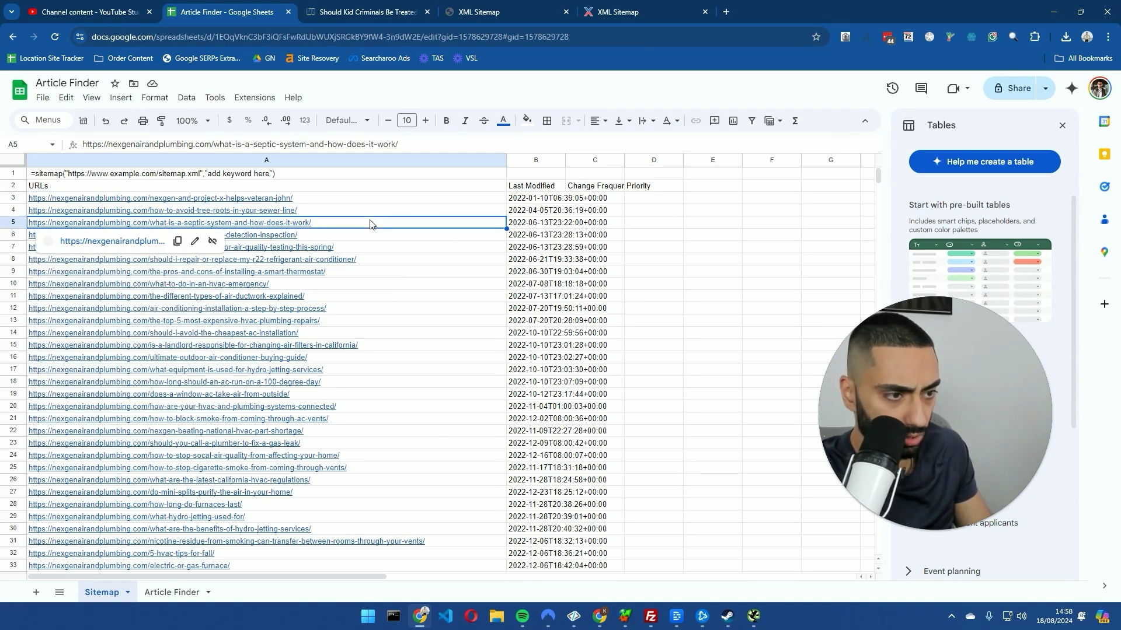
scroll(379, 257, "down", 5)
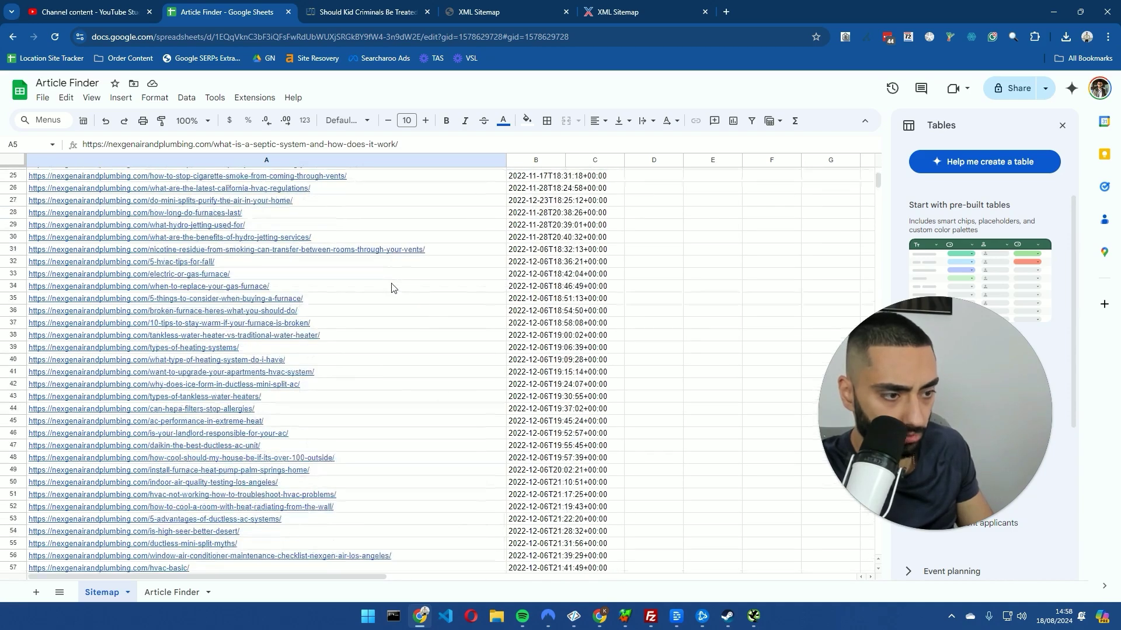
scroll(392, 287, "up", 5)
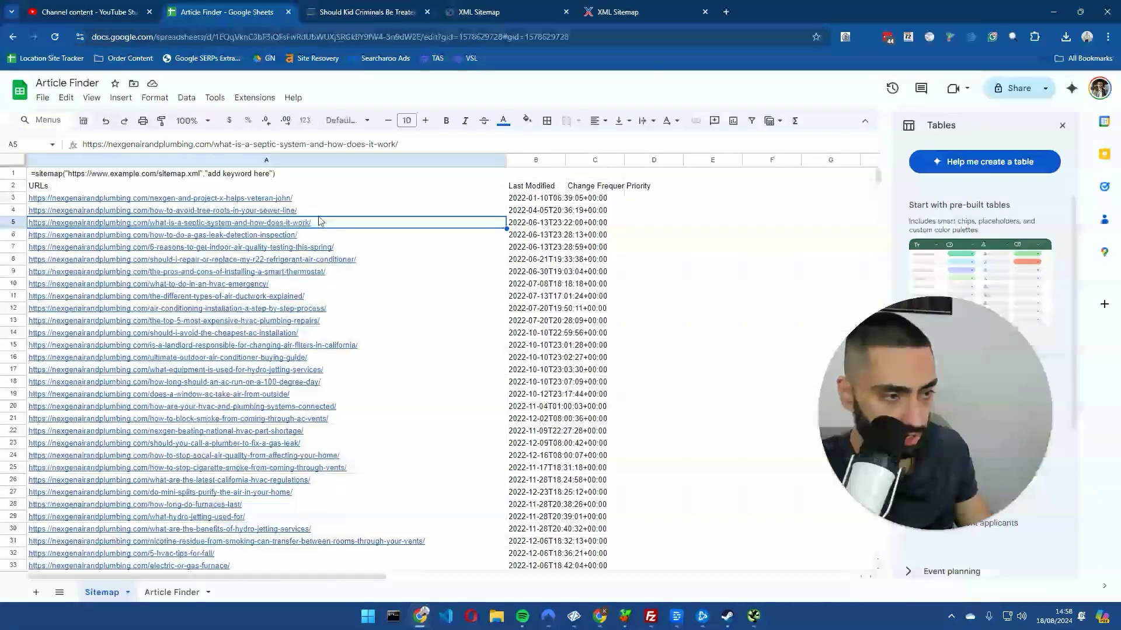
left_click(237, 187)
left_click(356, 144)
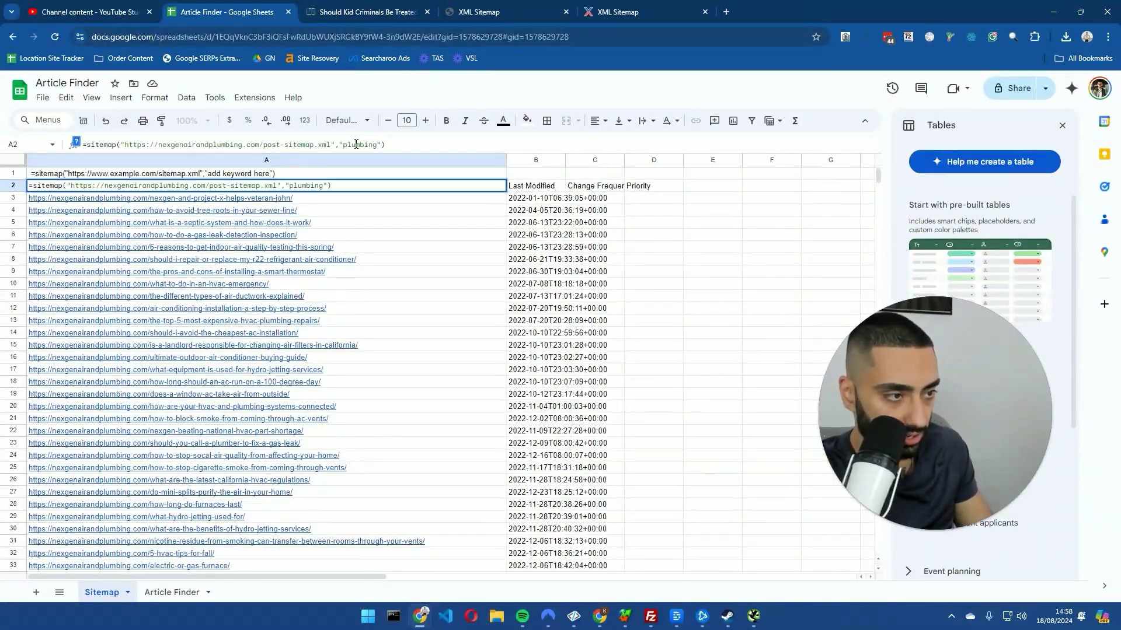
double_click(360, 146)
left_click(369, 147)
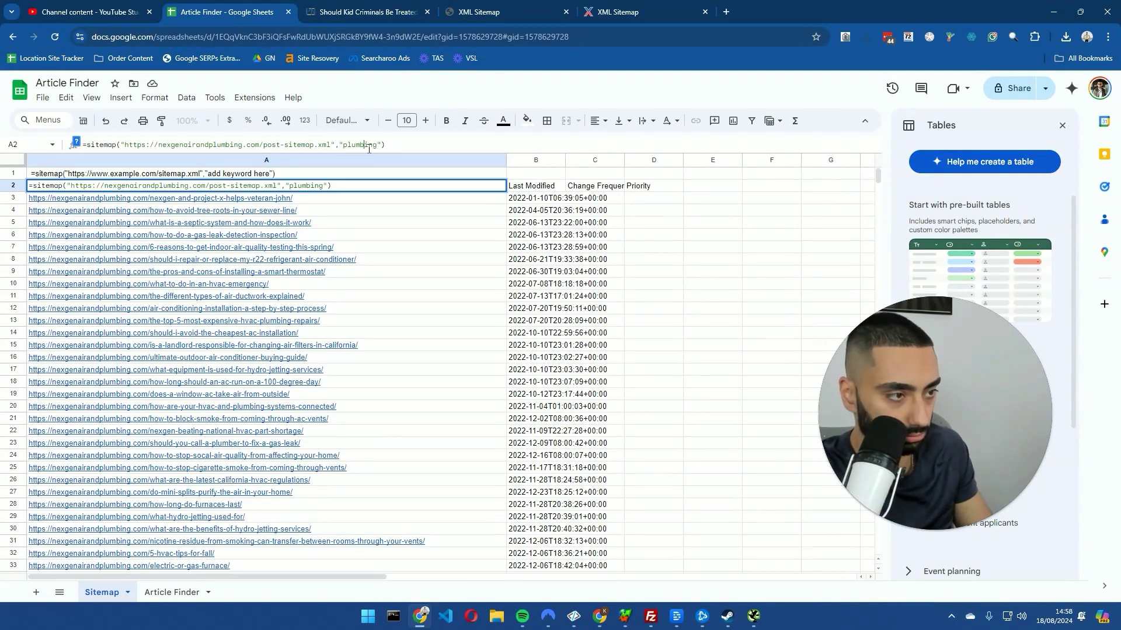
left_click_drag(376, 146, 344, 146)
Remove the plumbing keyword from the A2 formula and select the eight AC article URLs
key("BackSpace")
key("Return")
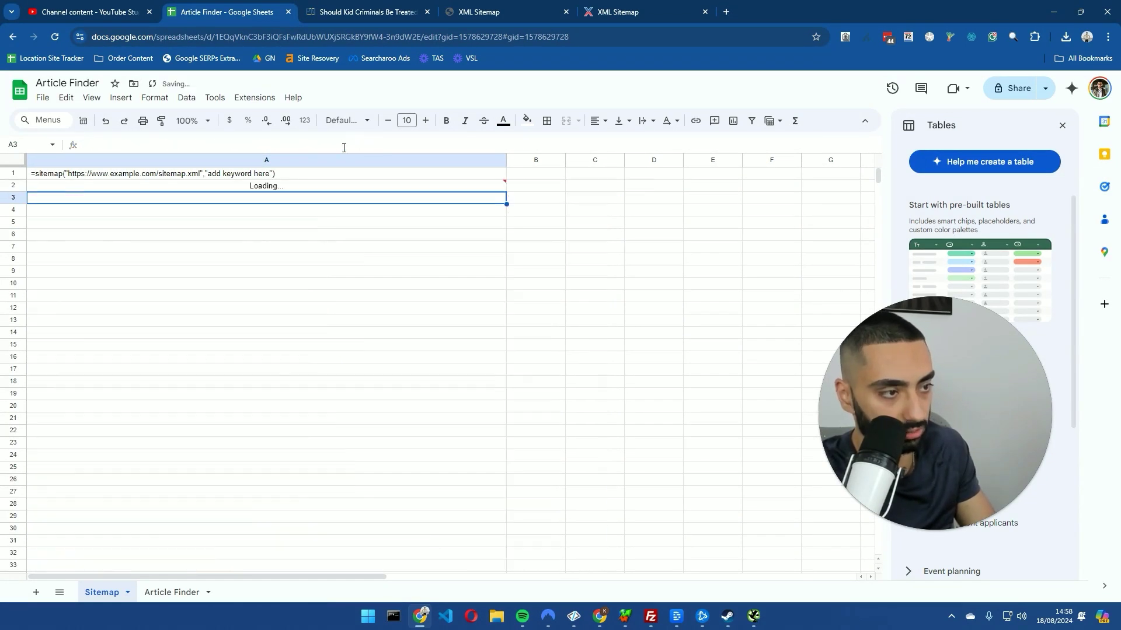
left_click(313, 189)
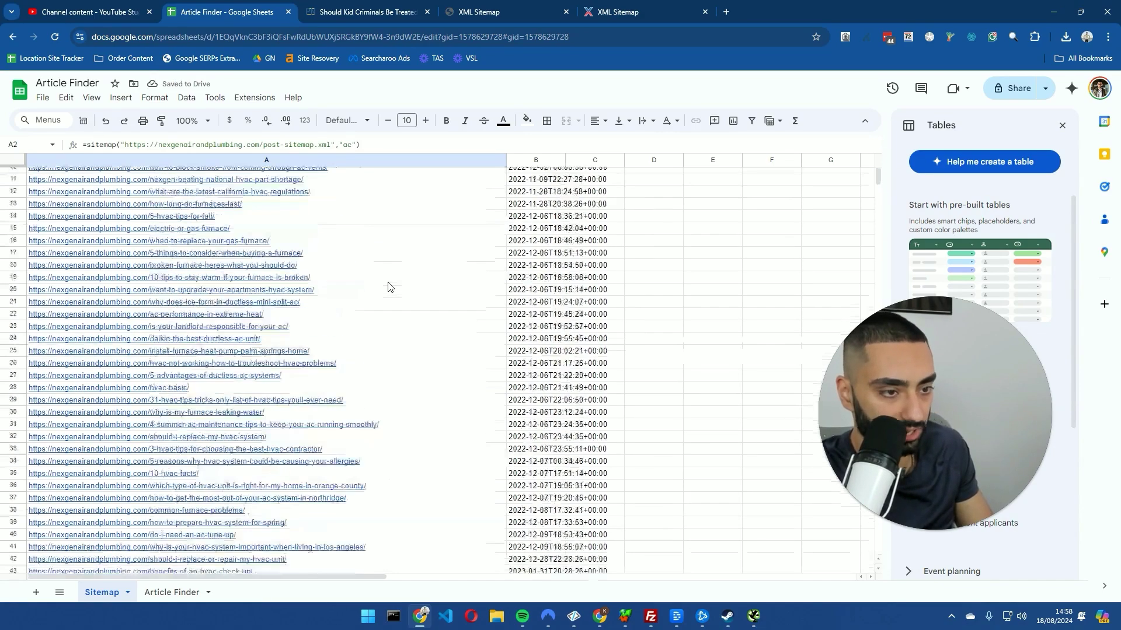
left_click_drag(376, 200, 380, 290)
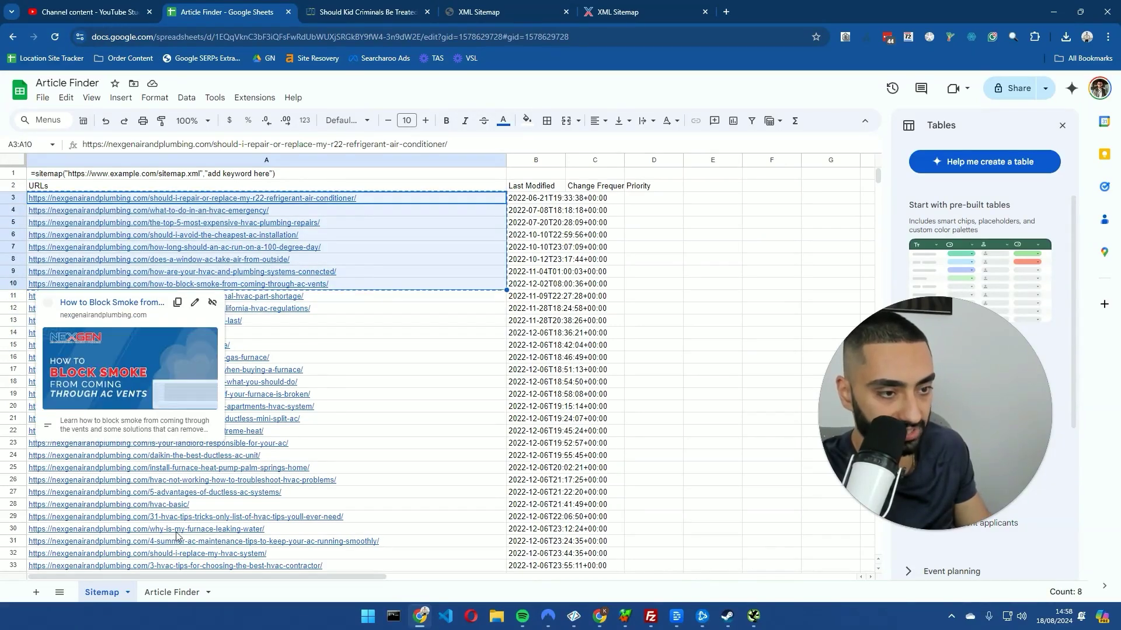
Paste the eight URLs into Article Finder A2 and check their H1 headings in B2:B9
left_click(172, 592)
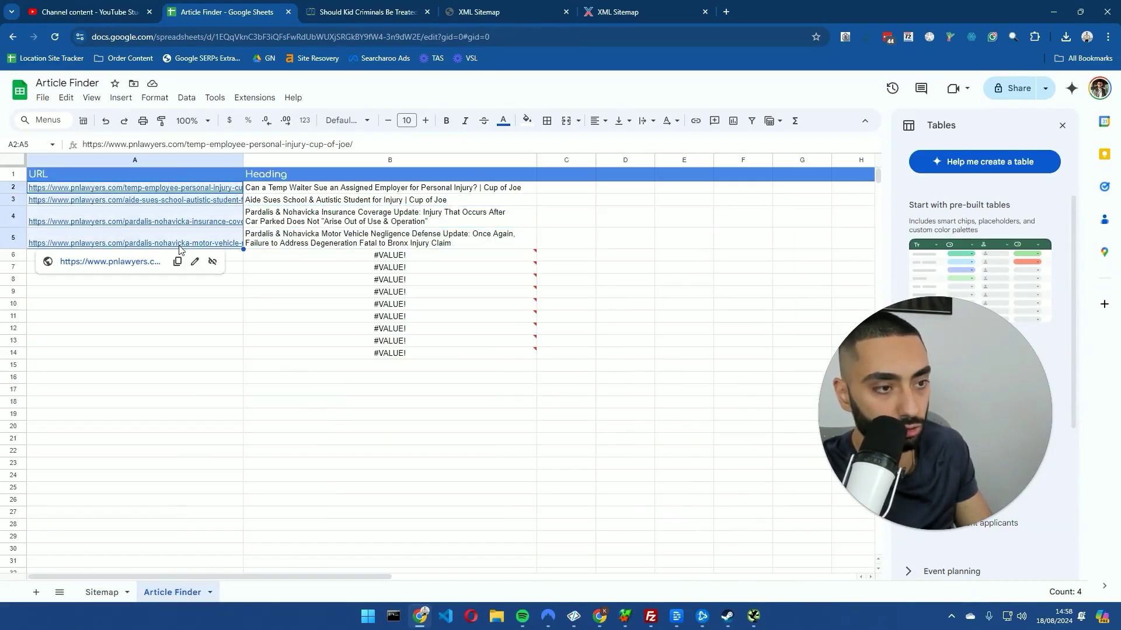
key("ctrl+v")
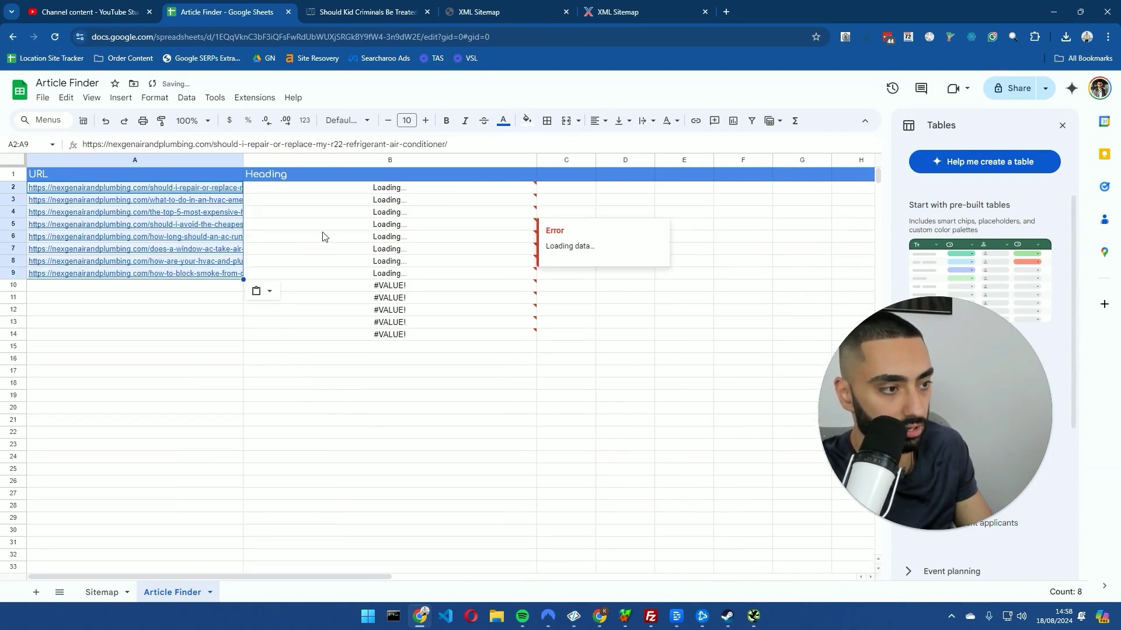
left_click(290, 188)
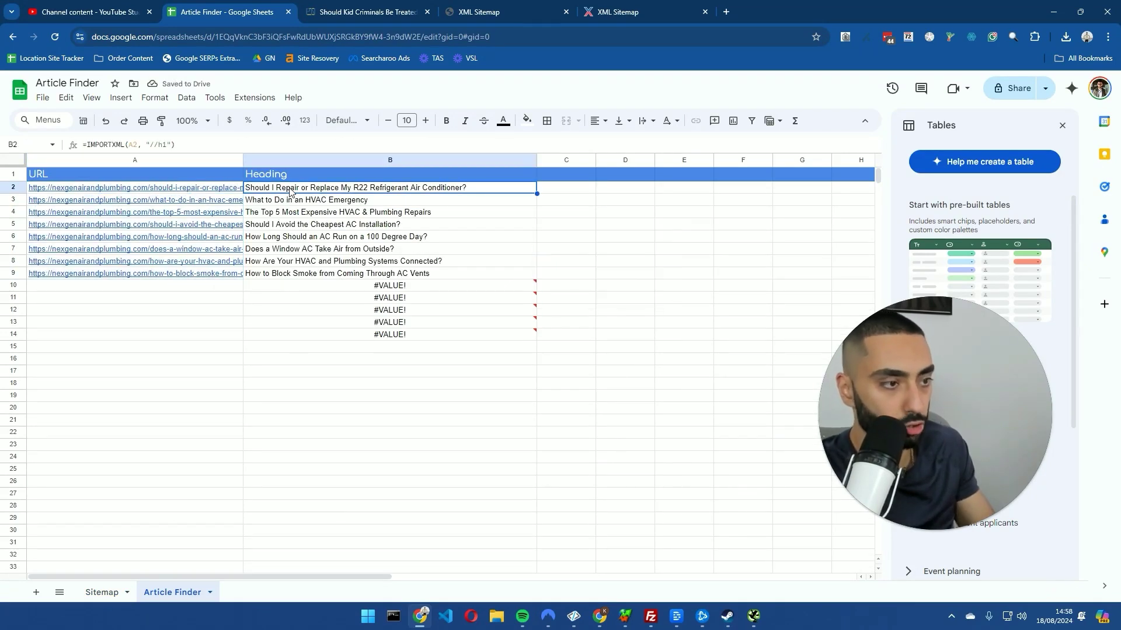
left_click(297, 201)
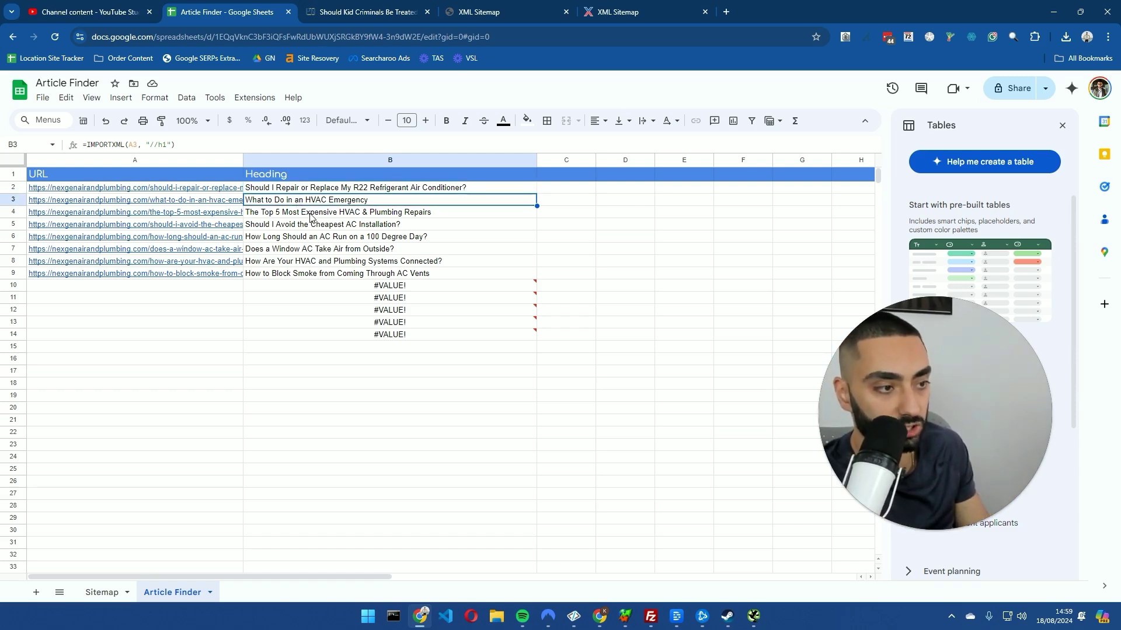
left_click(310, 216)
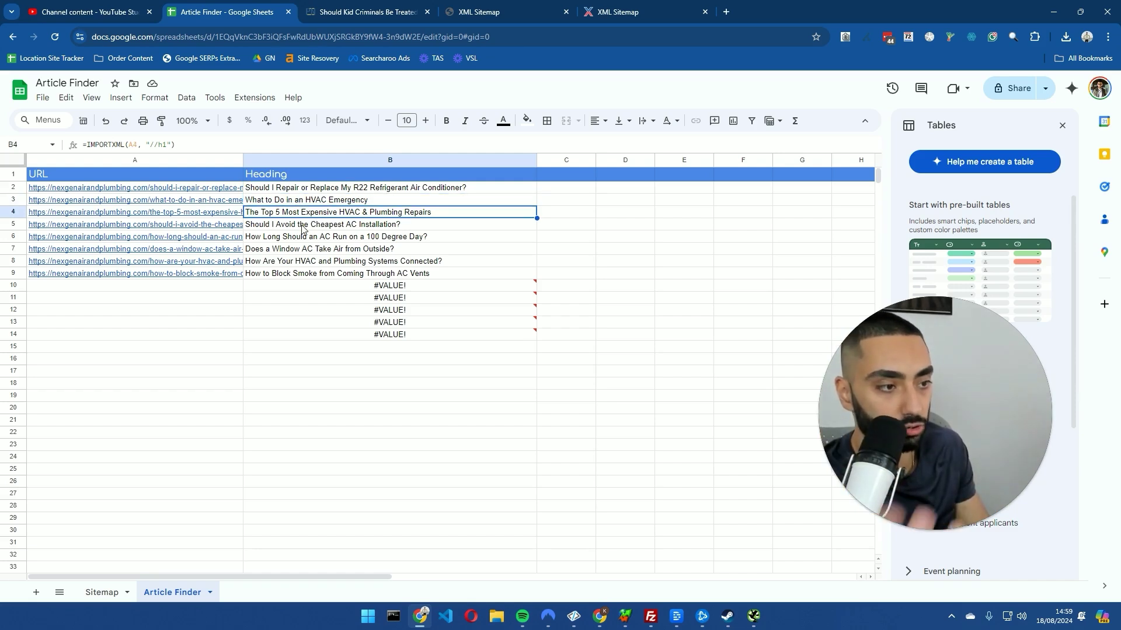
left_click(301, 227)
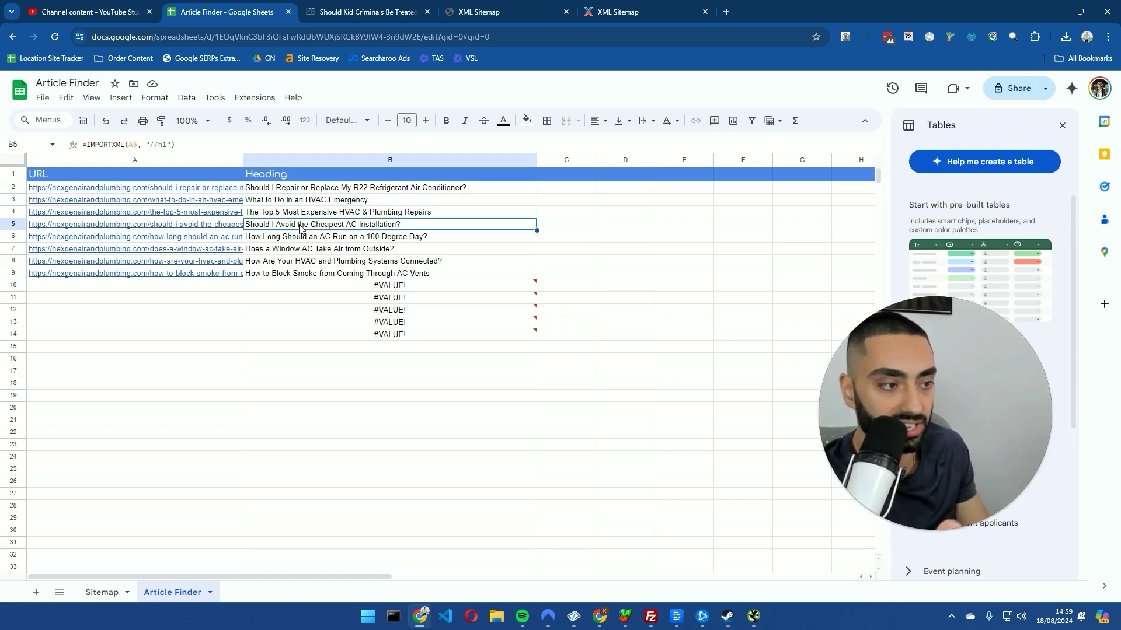
left_click(279, 240)
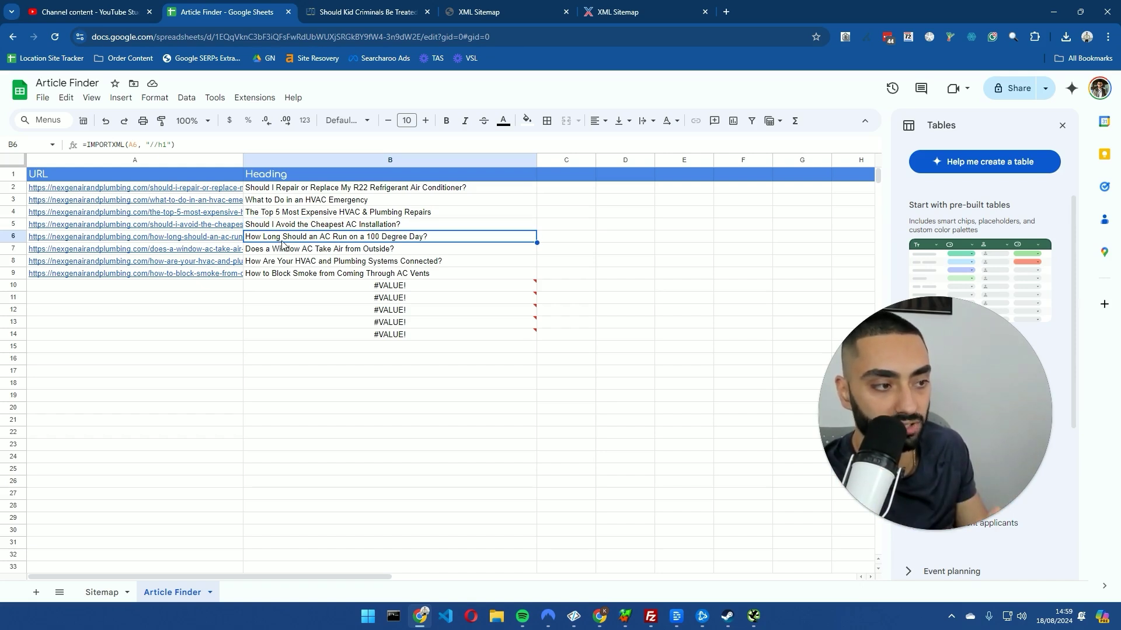
left_click(292, 255)
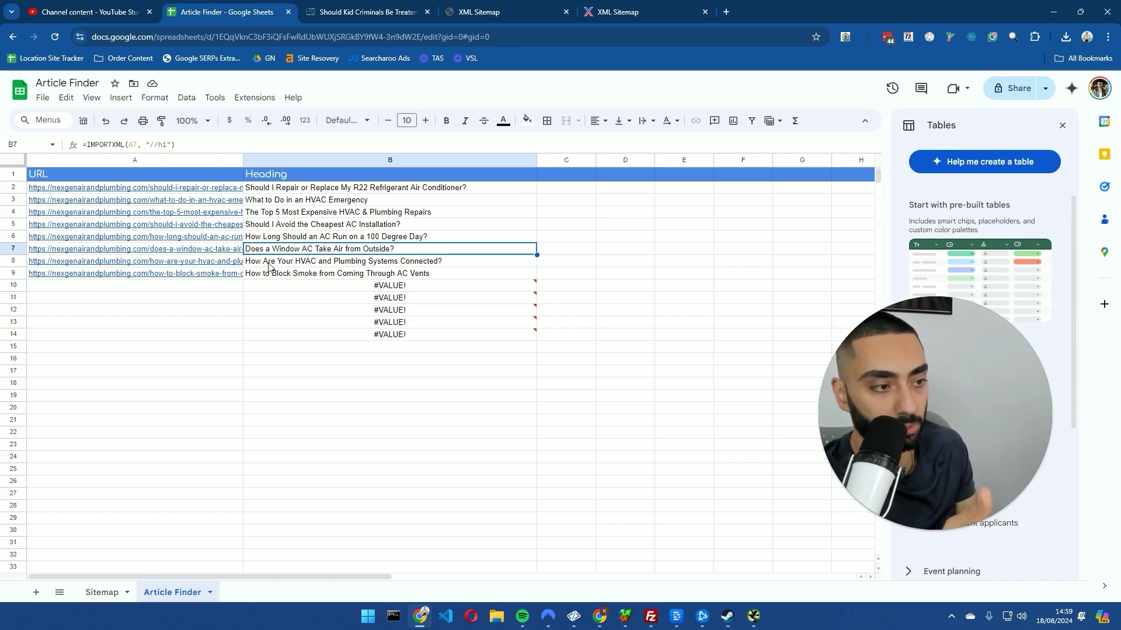
left_click(293, 266)
left_click(271, 274)
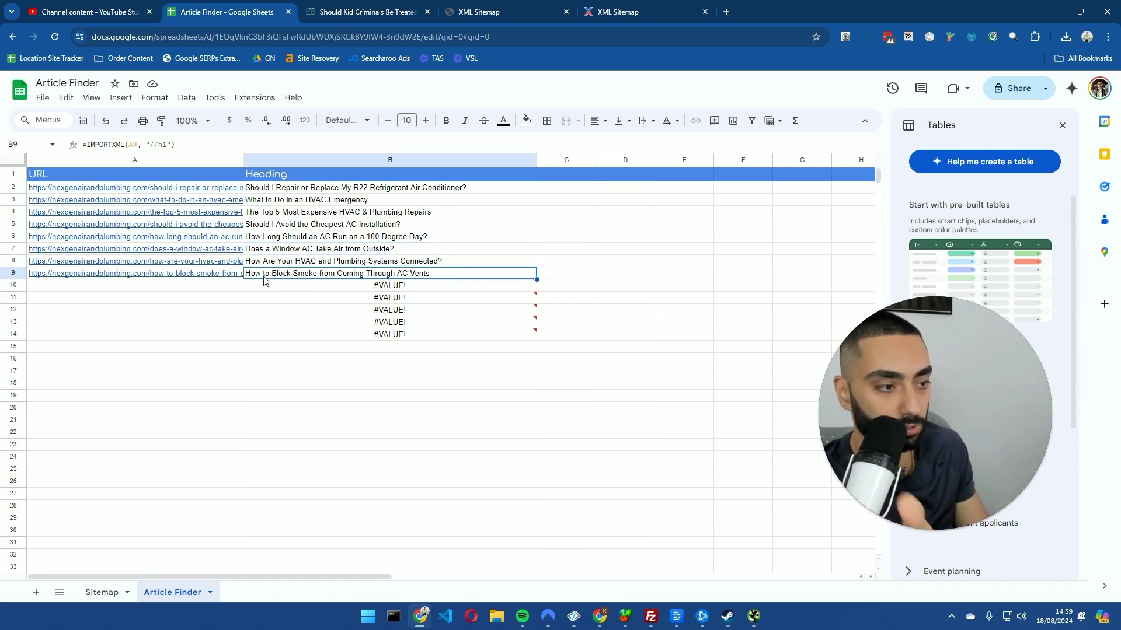
Send ChatGPT the prompt listing the eight site headings and eleven competitor titles
mouse_move(284, 301)
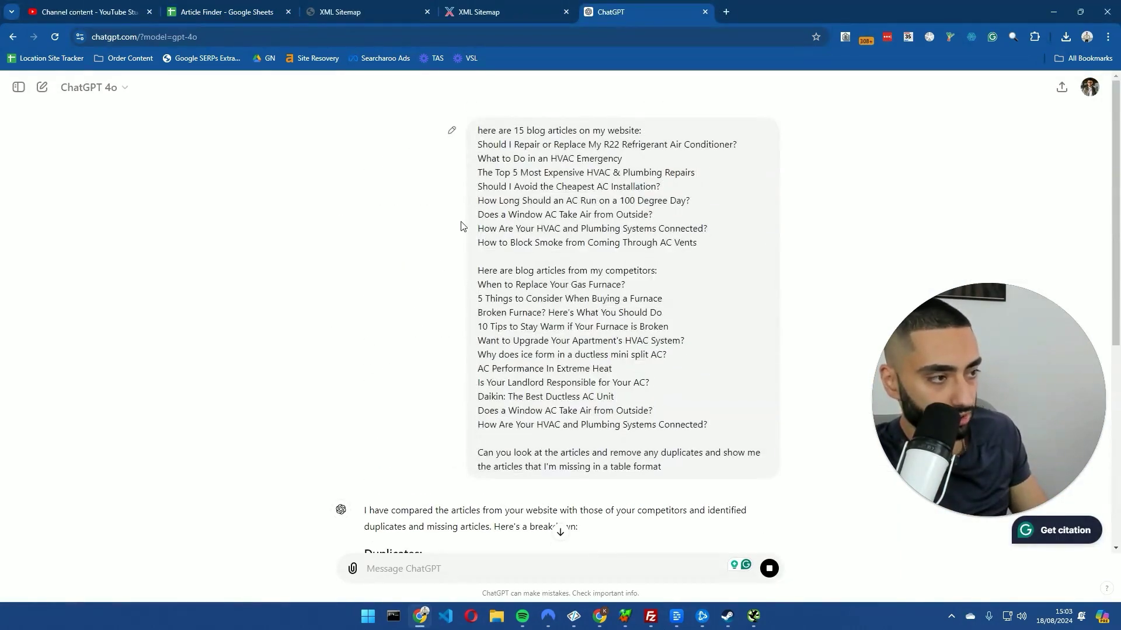
Switch to the Article Finder spreadsheet to view the CHAT GPT Prompt template
left_click(246, 10)
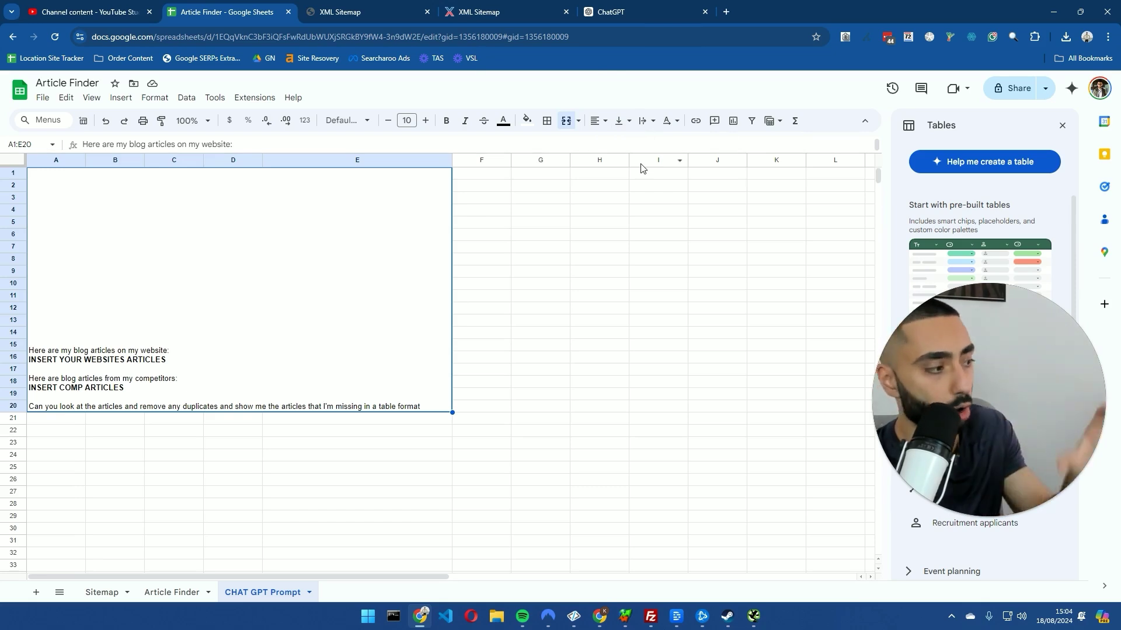
Review the prompt's two title lists and ChatGPT's duplicates and nine-missing-articles table
left_click(581, 5)
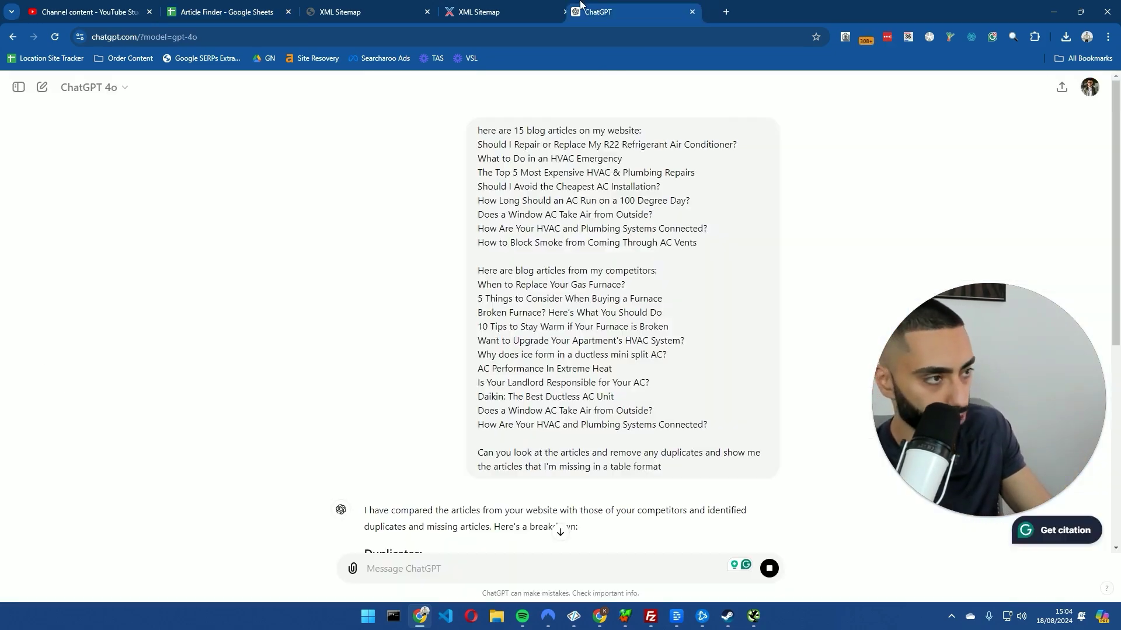
left_click_drag(581, 5, 321, 7)
scroll(433, 366, "down", 6)
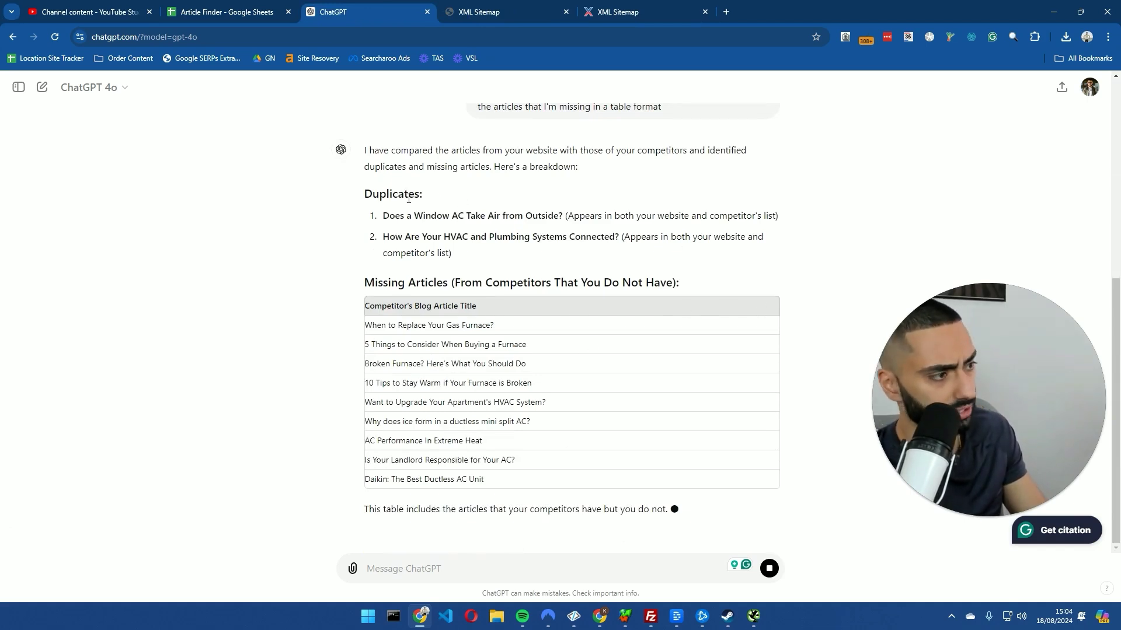
scroll(418, 298, "up", 6)
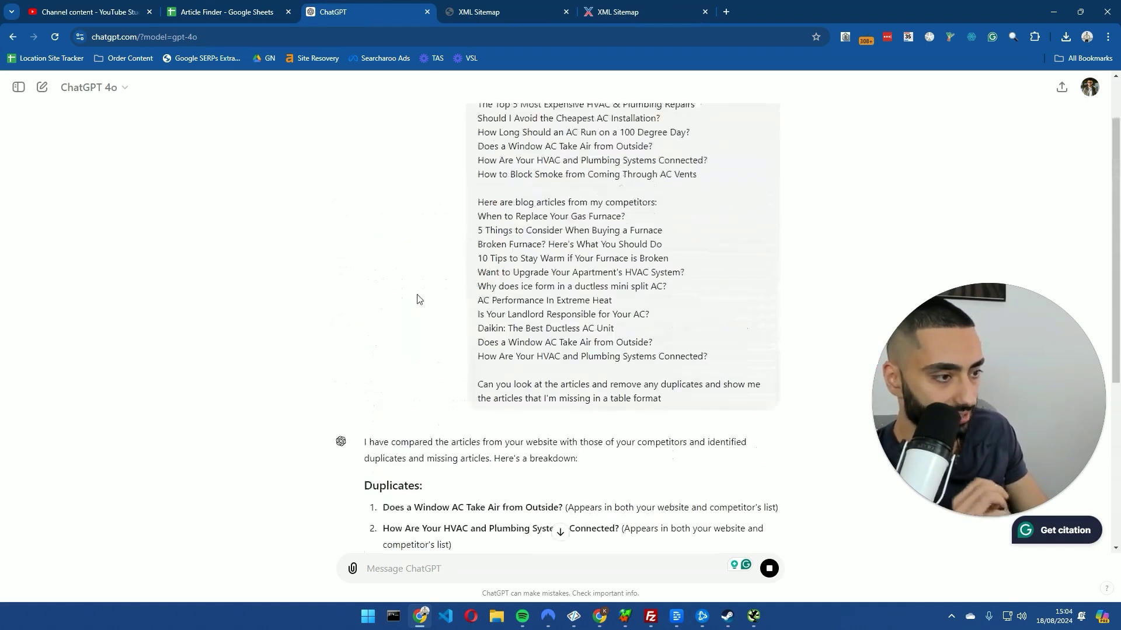
left_click_drag(727, 252, 475, 146)
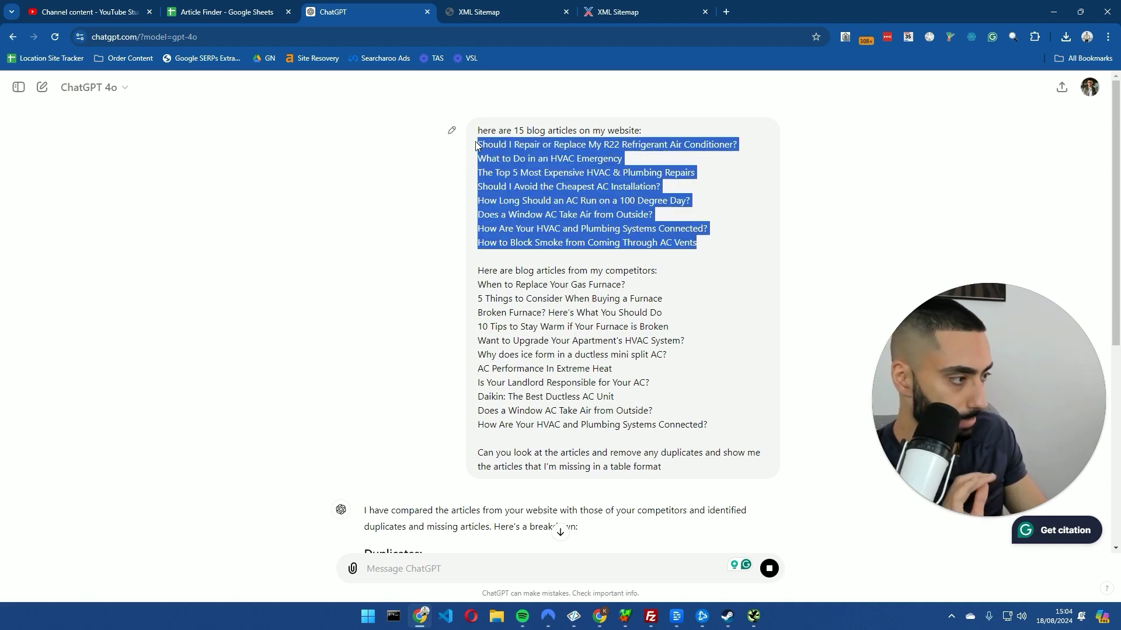
left_click_drag(739, 431, 475, 284)
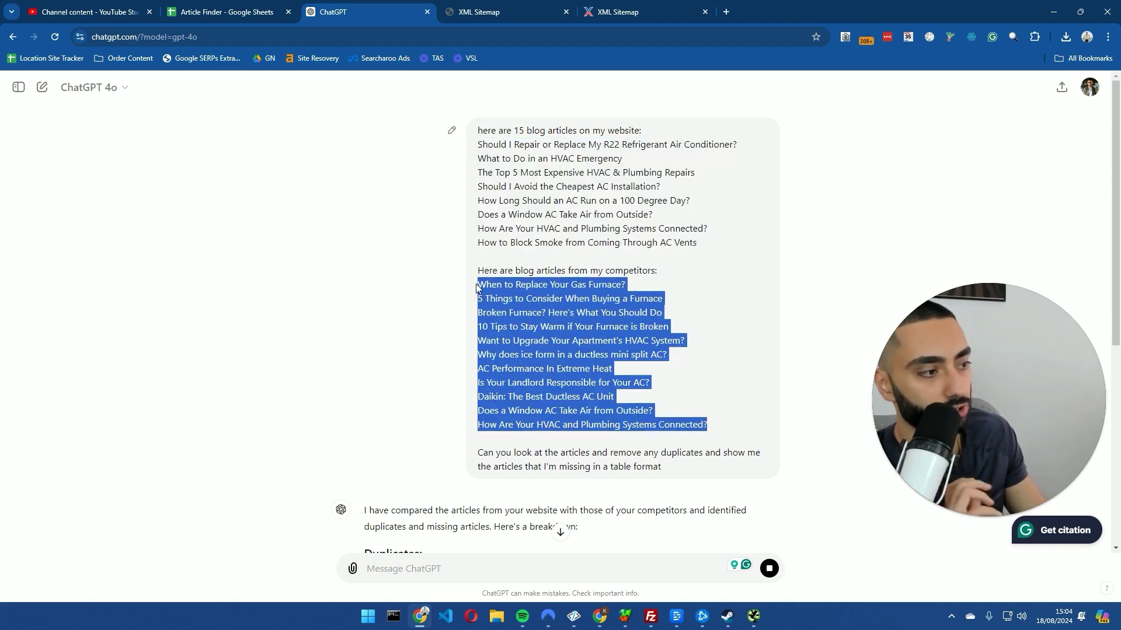
scroll(475, 283, "down", 3)
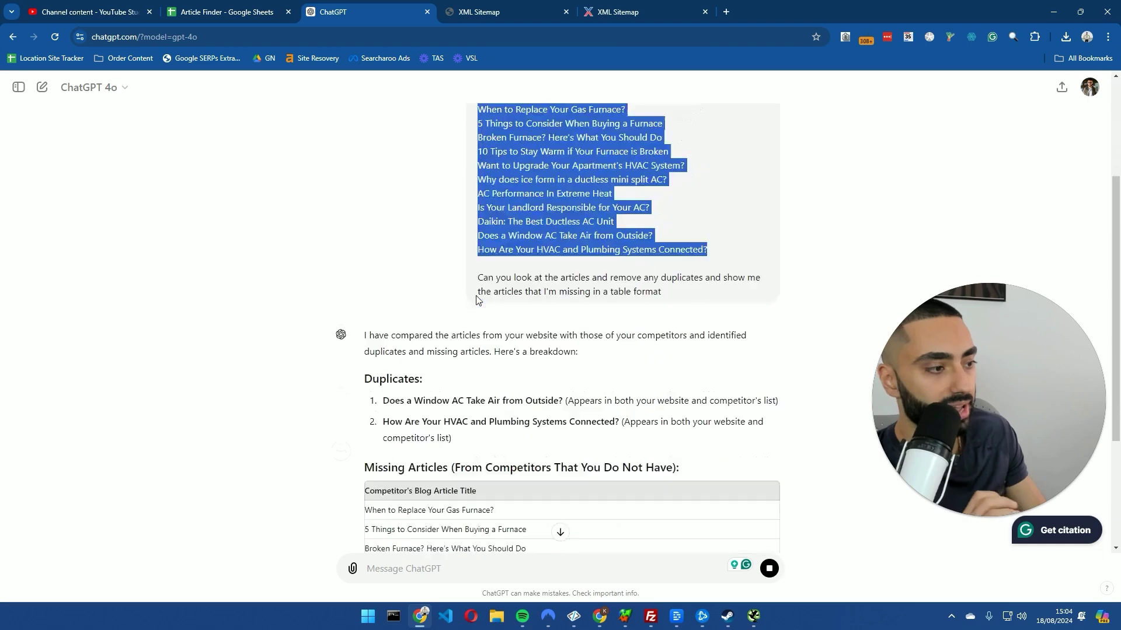
scroll(476, 297, "up", 2)
scroll(477, 296, "down", 3)
left_click_drag(385, 346, 585, 375)
scroll(585, 374, "down", 1)
scroll(586, 377, "down", 1)
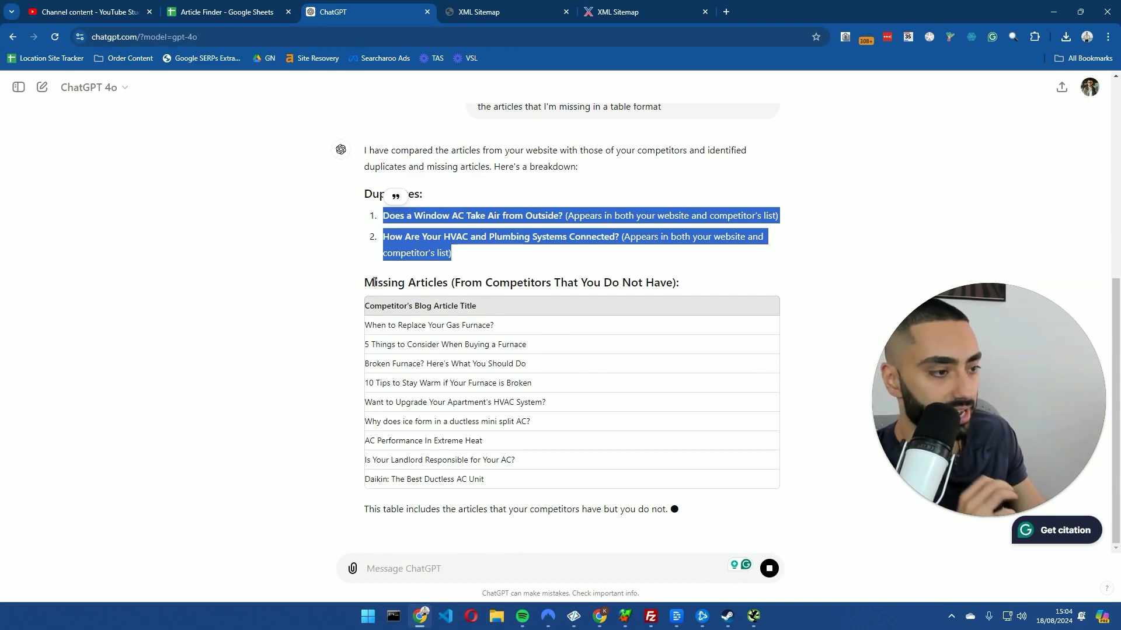
left_click_drag(375, 282, 493, 285)
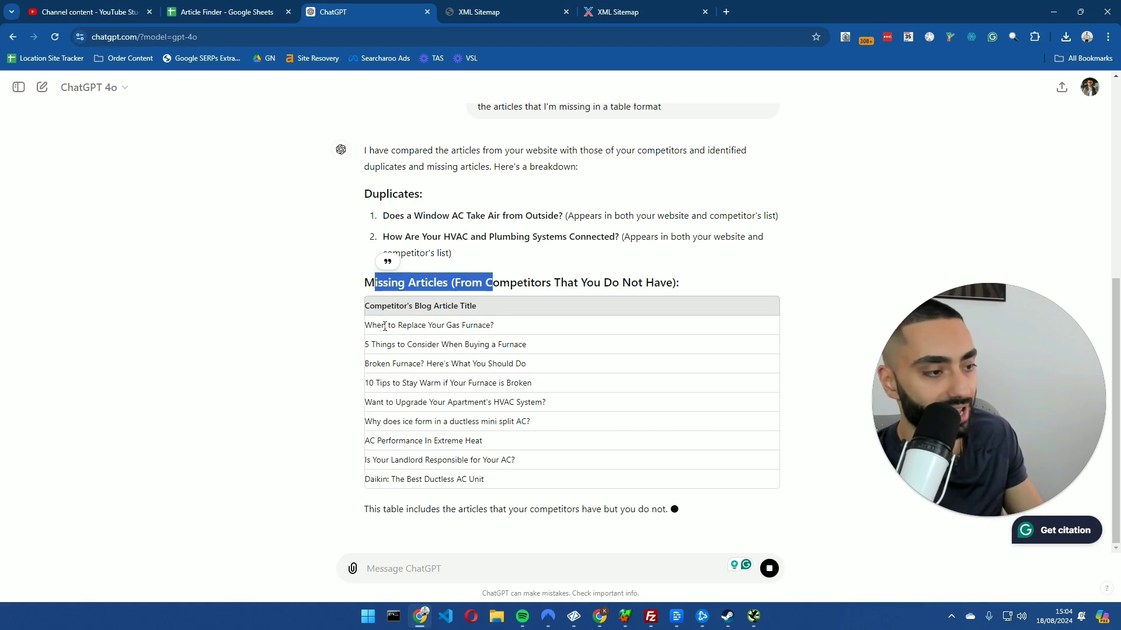
left_click_drag(364, 304, 474, 333)
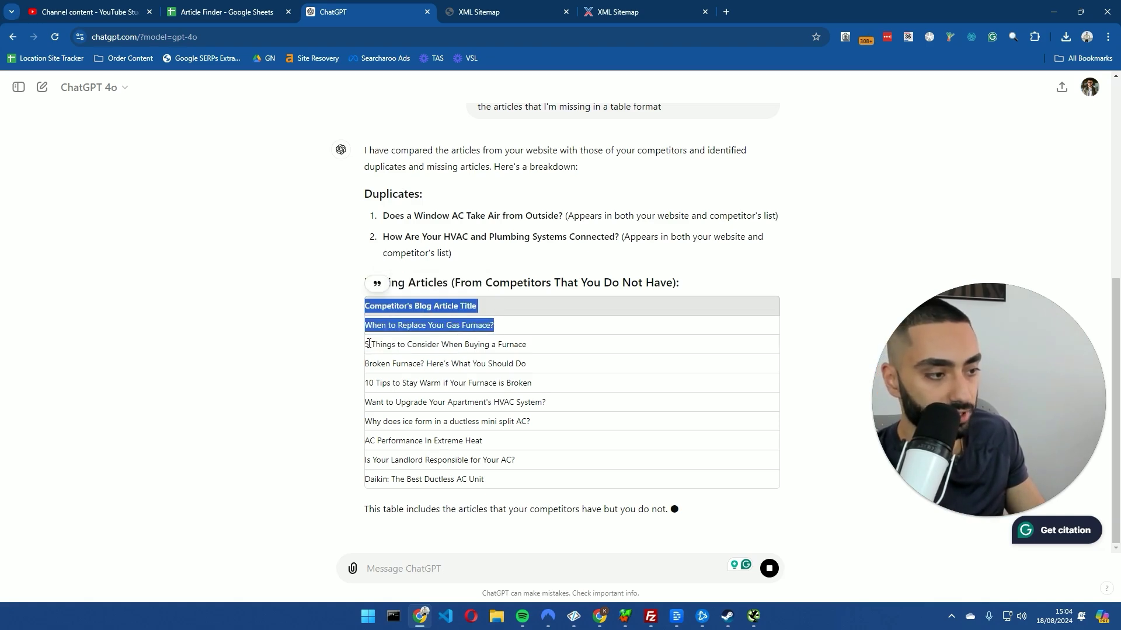
left_click_drag(370, 344, 529, 346)
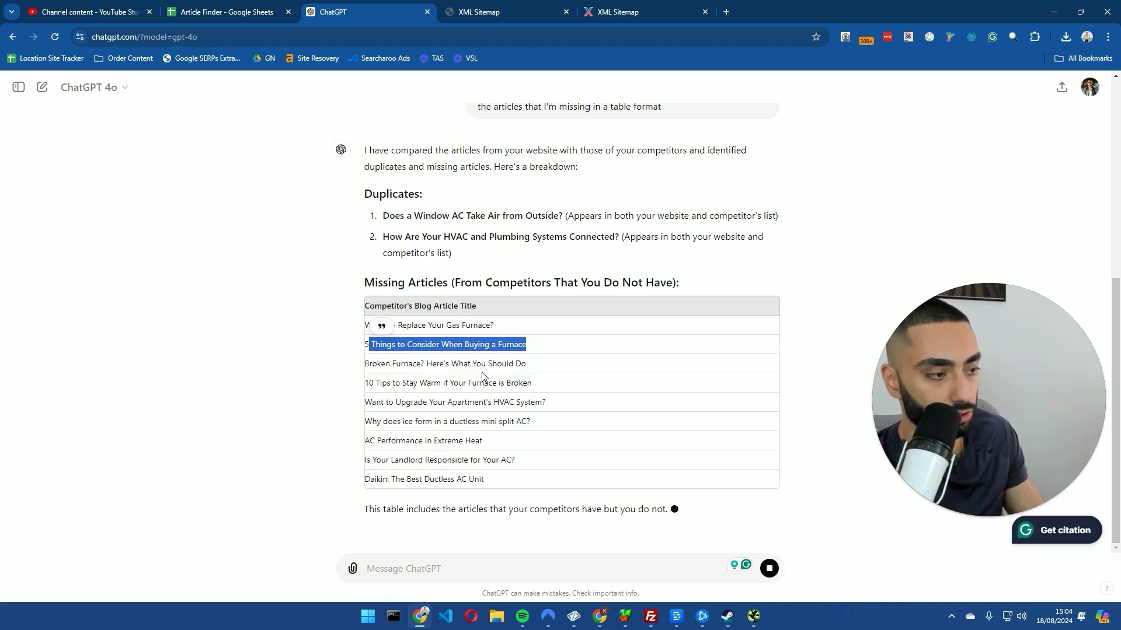
left_click_drag(365, 383, 512, 385)
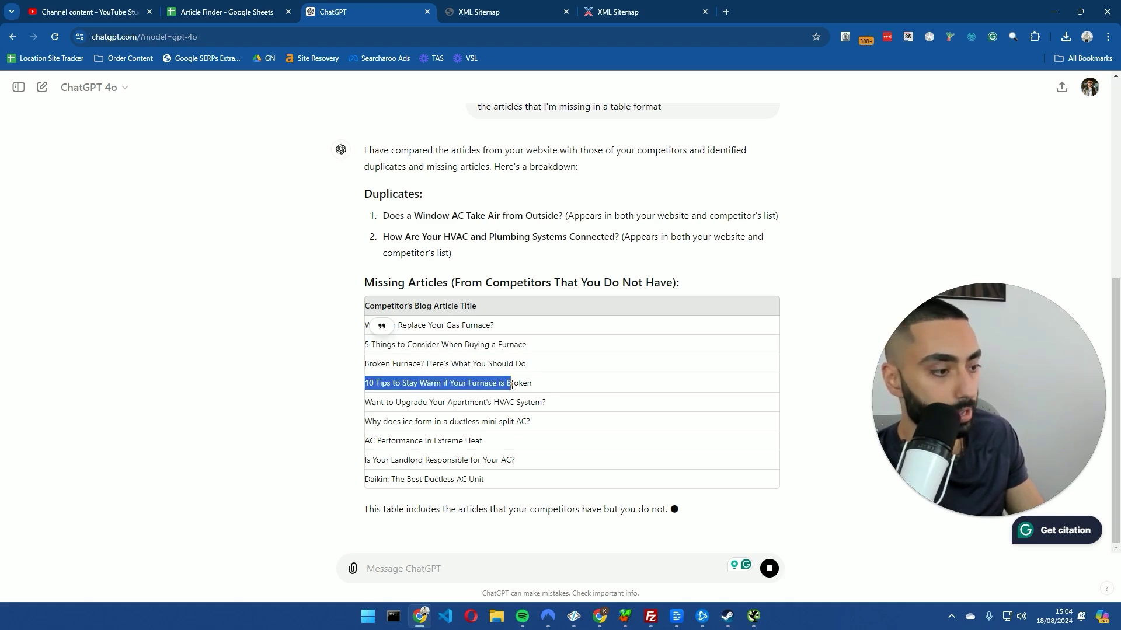
left_click_drag(512, 384, 537, 386)
left_click_drag(381, 403, 544, 407)
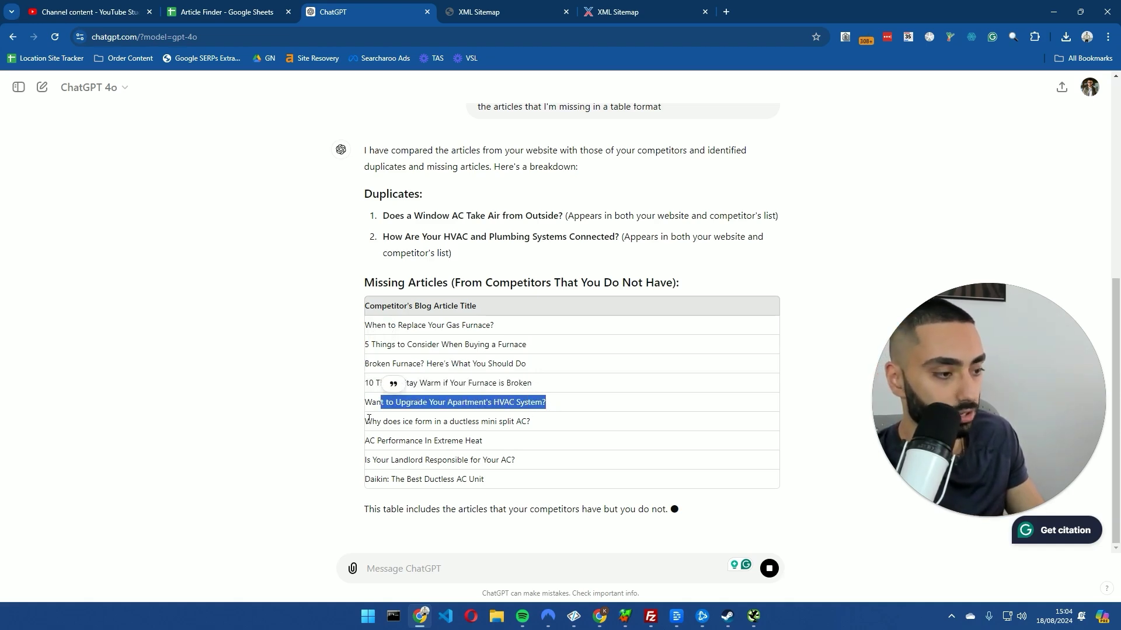
left_click_drag(371, 421, 537, 426)
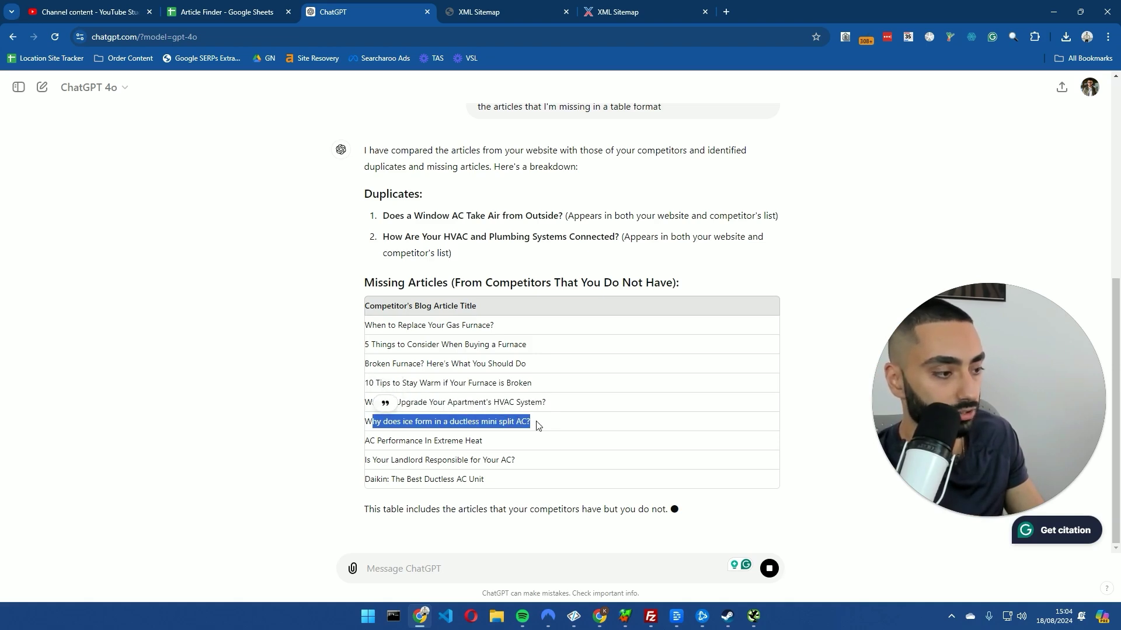
left_click_drag(495, 488, 372, 326)
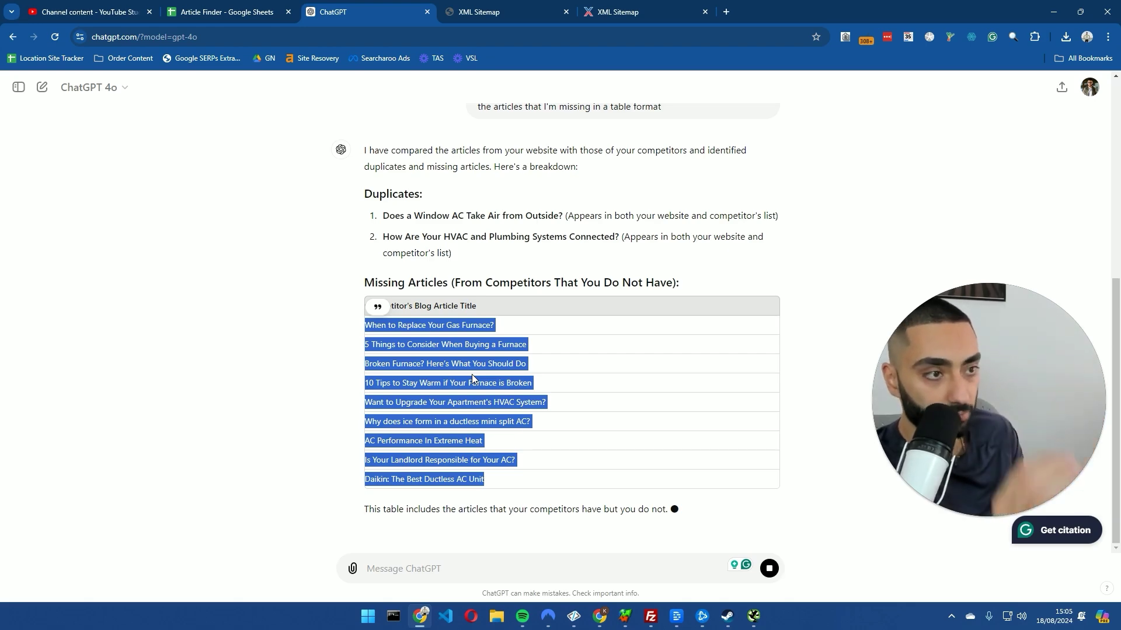
Back in Sheets, view the Sitemap sheet's URLs for the nine missing articles in rows 16–24
key("ctrl+shift+Tab")
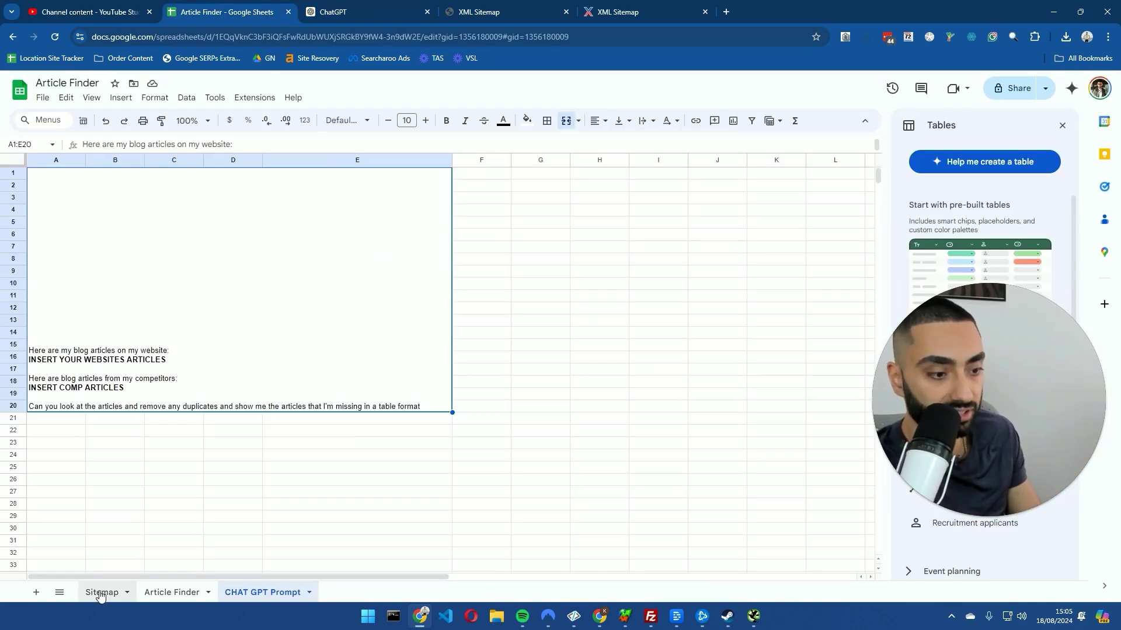
left_click(102, 592)
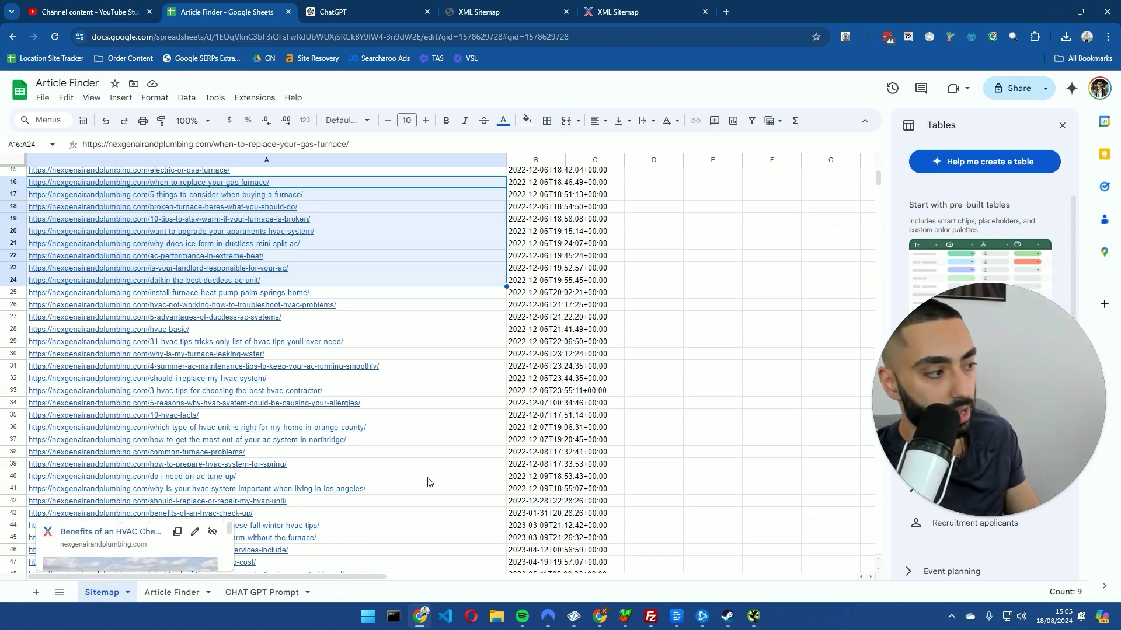
left_click(621, 395)
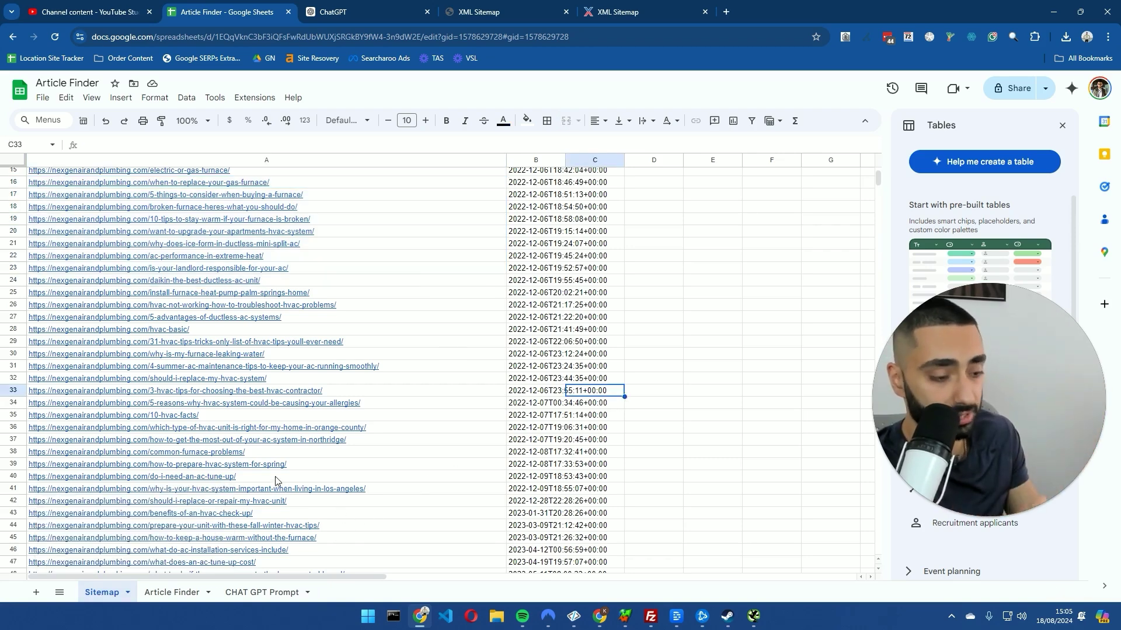